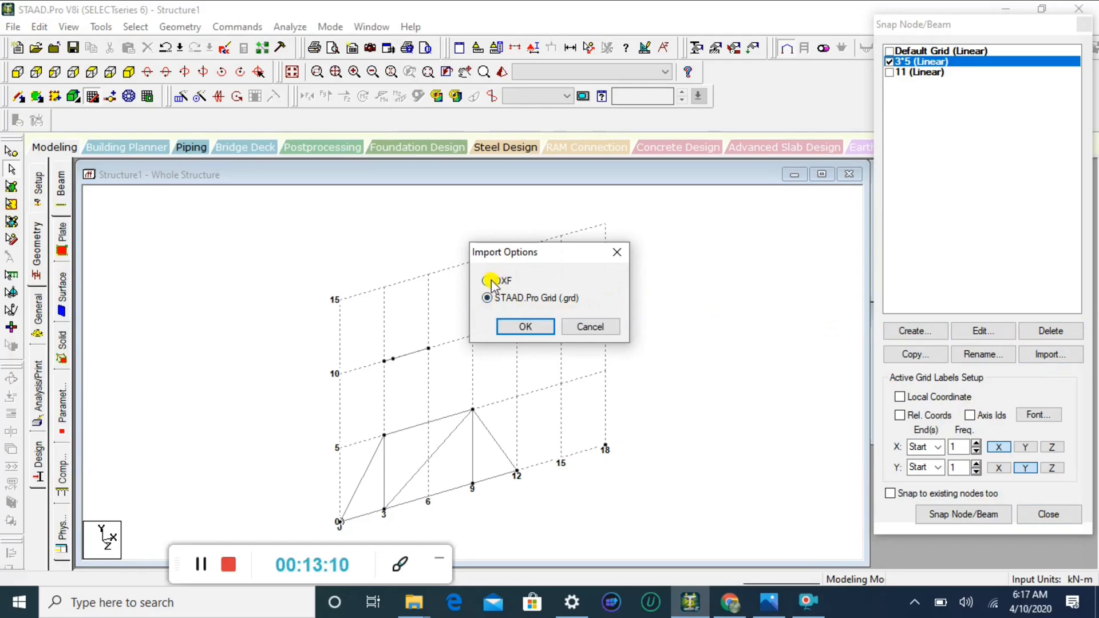
# Step: Cancel the grid import, save the modified structure and open its command file in the STAAD.Pro Editor
pyautogui.click(589, 327)
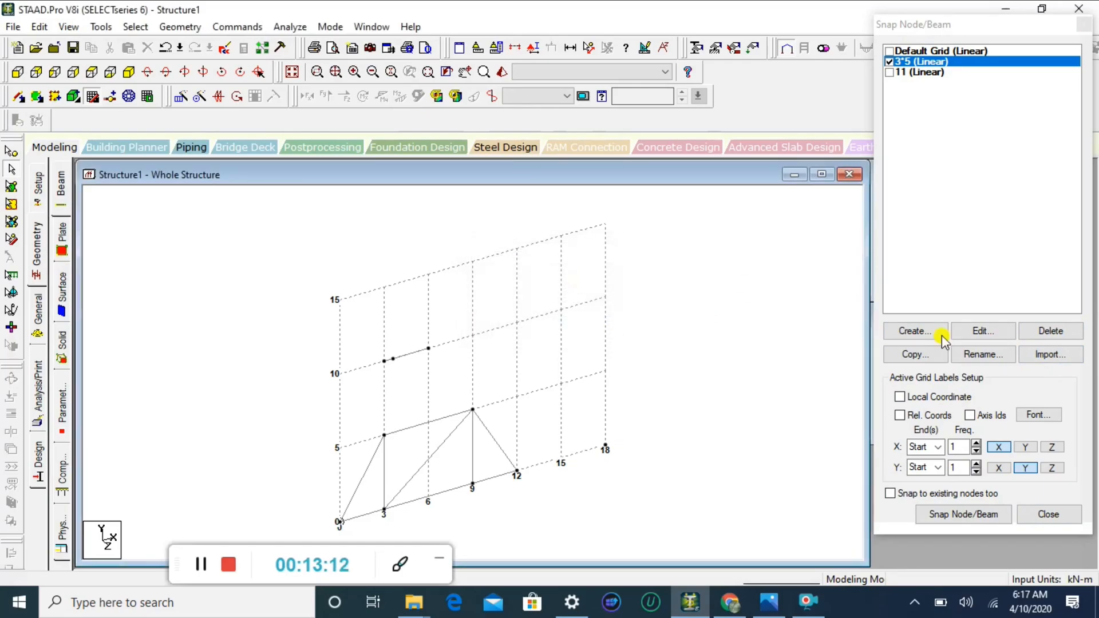
pyautogui.click(225, 51)
pyautogui.click(441, 320)
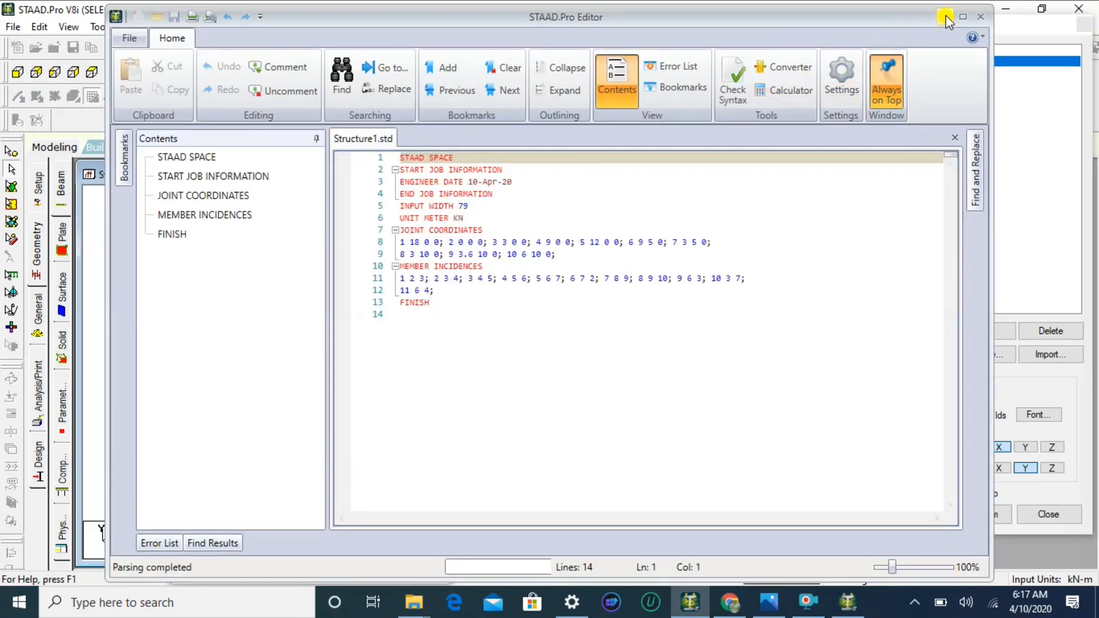
# Step: Examine the unit, joint coordinate and member incidence commands of the drawn truss in the enlarged editor, then return to the model
pyautogui.click(946, 16)
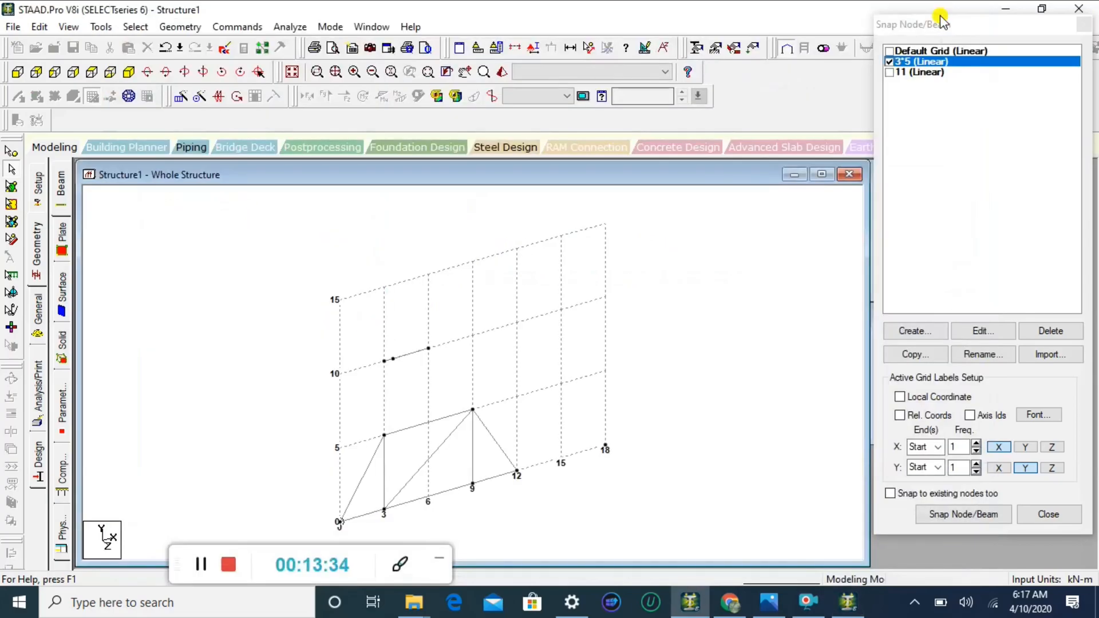
pyautogui.click(842, 603)
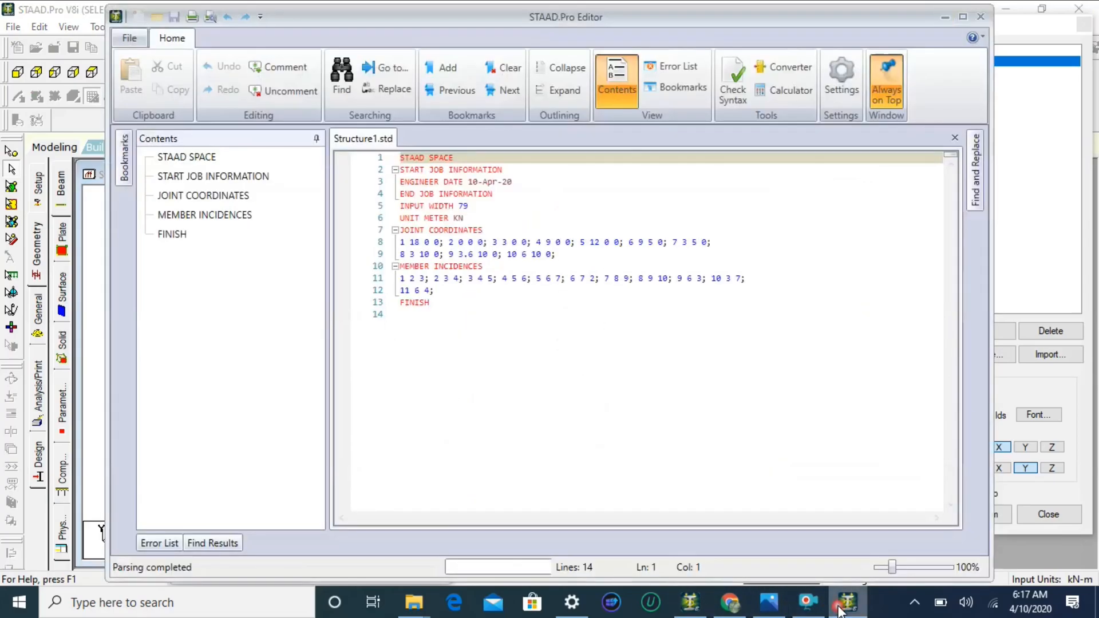
pyautogui.moveTo(611, 17); pyautogui.dragTo(561, 38)
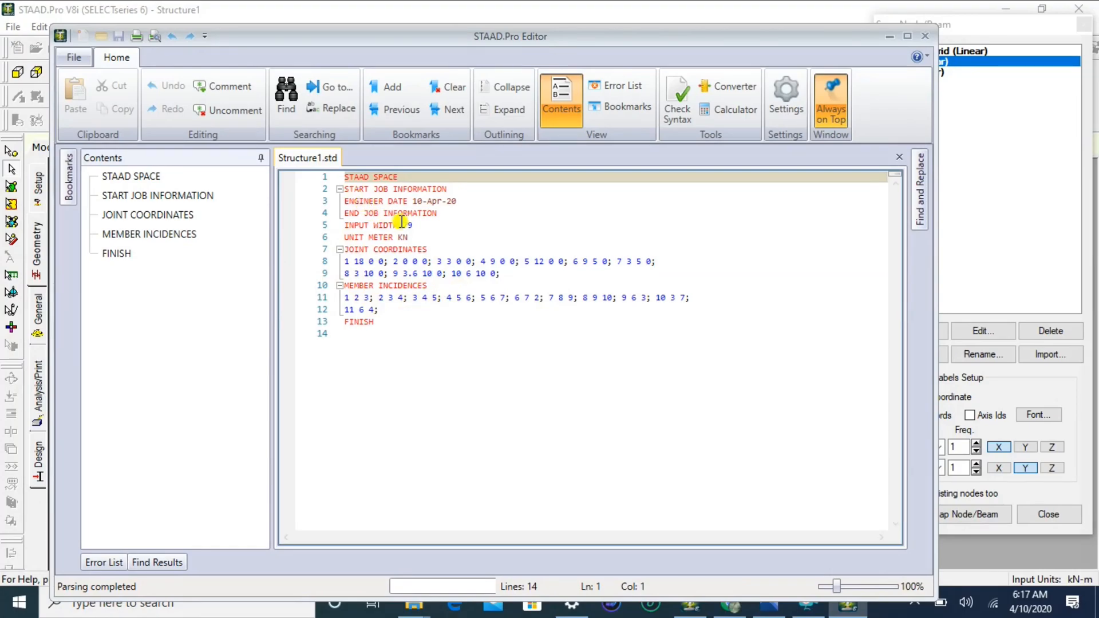
pyautogui.click(908, 37)
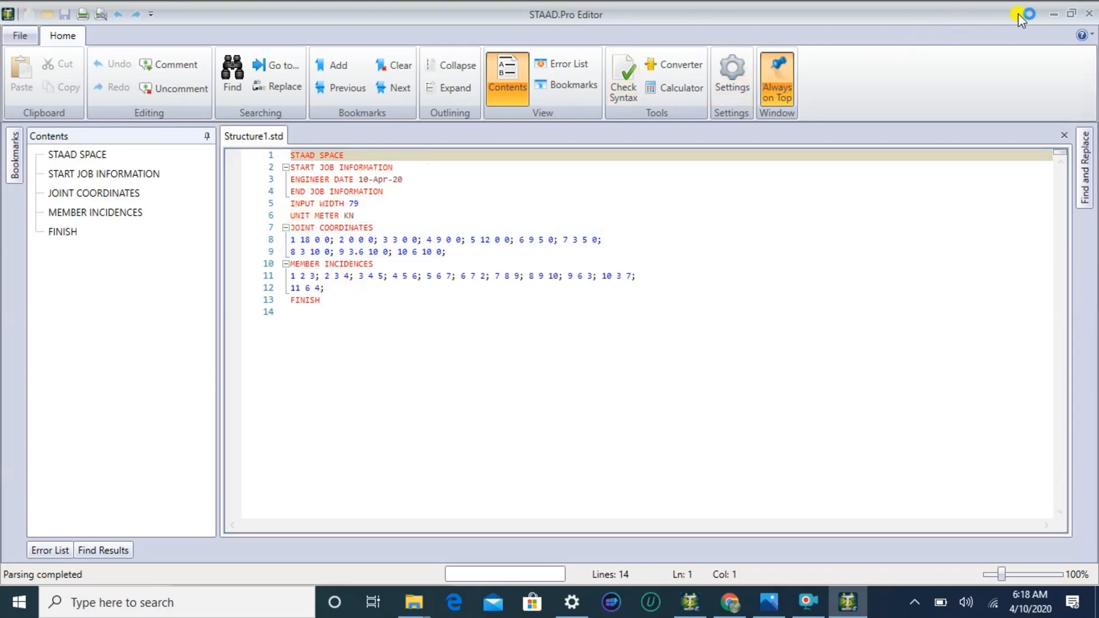
pyautogui.click(1054, 14)
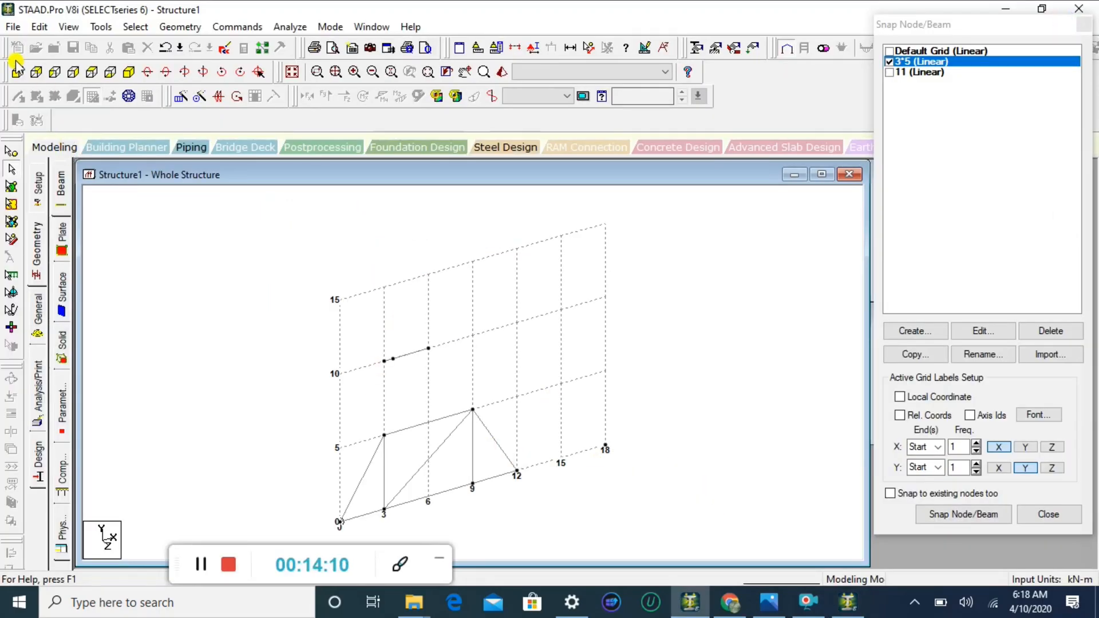
# Step: Undo all the nodes and beams drawn on the 3*5 grid
pyautogui.click(13, 27)
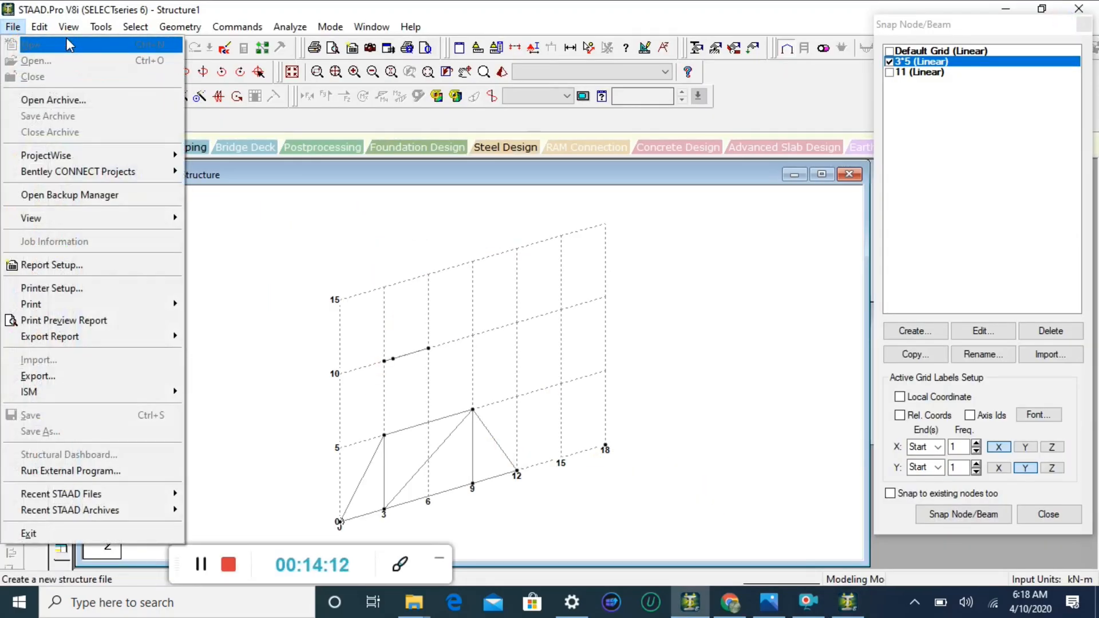
pyautogui.click(452, 349)
pyautogui.click(168, 49)
pyautogui.click(169, 49)
pyautogui.click(168, 49)
pyautogui.click(168, 49)
pyautogui.click(168, 49)
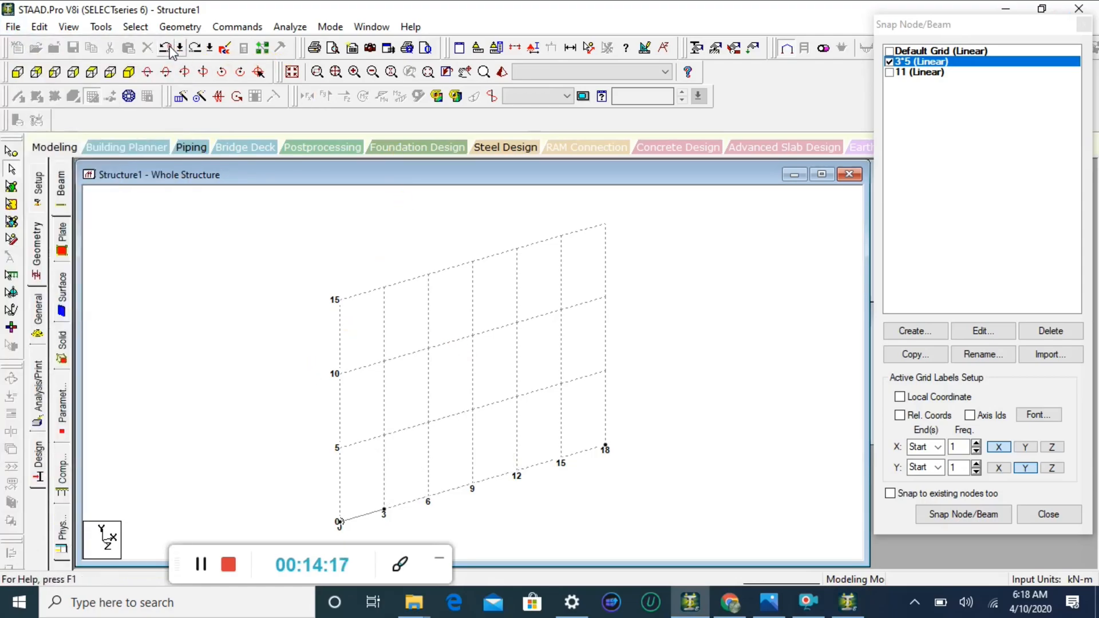
pyautogui.click(168, 49)
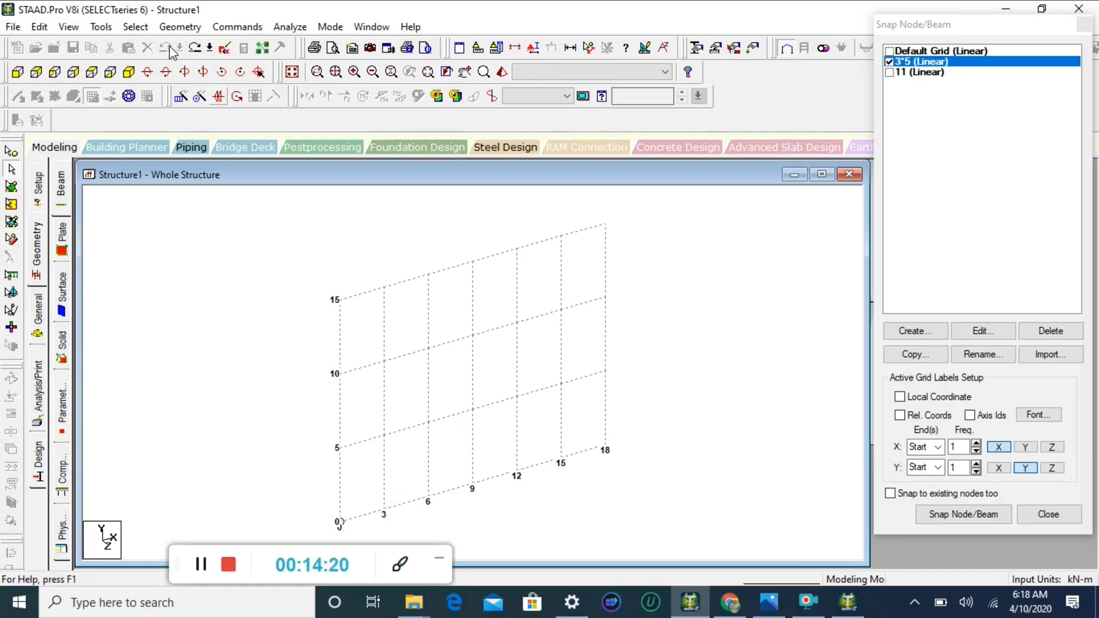
# Step: Close the grid setup, save the emptied structure and reopen its command file in the STAAD.Pro Editor
pyautogui.click(1038, 513)
pyautogui.click(225, 49)
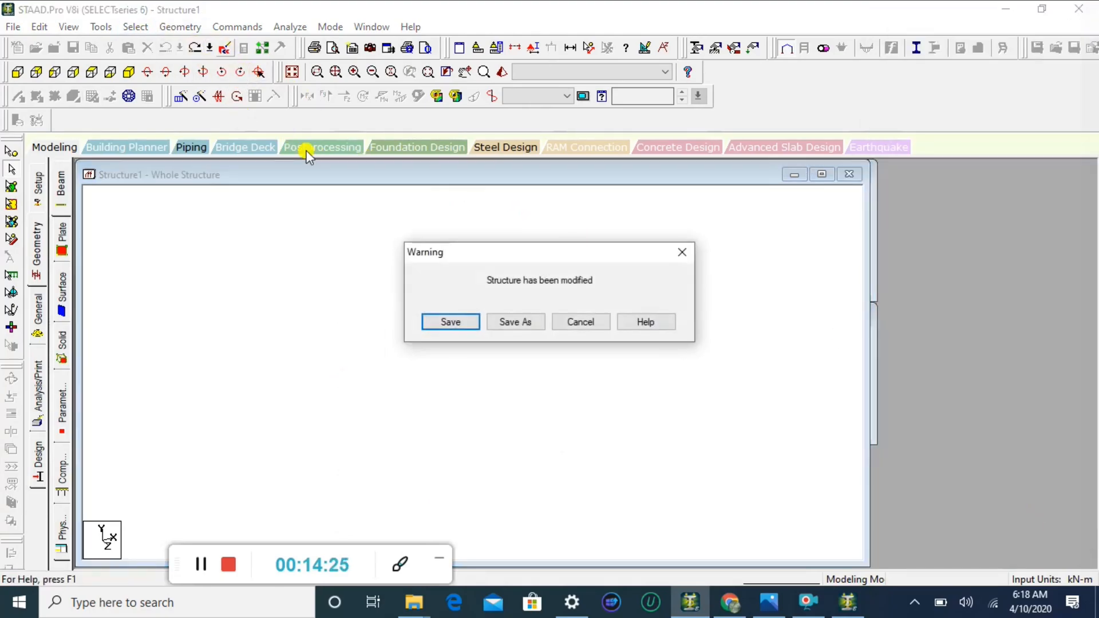
pyautogui.click(462, 324)
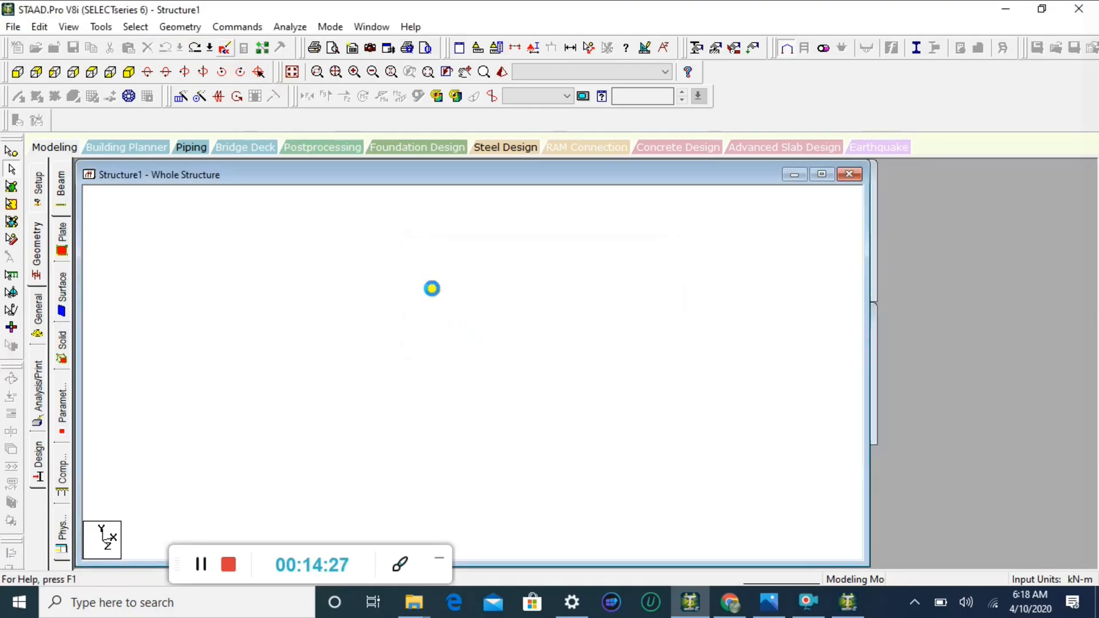
pyautogui.click(225, 48)
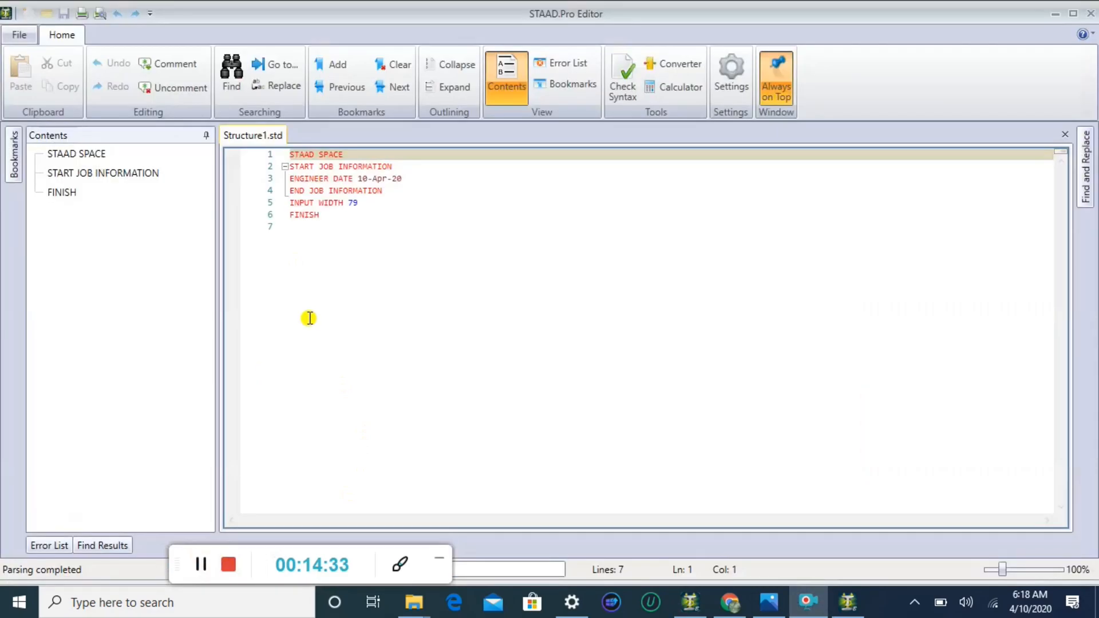
# Step: Add the unit command "uni met KNS" on a new line below INPUT WIDTH 79
pyautogui.click(361, 203)
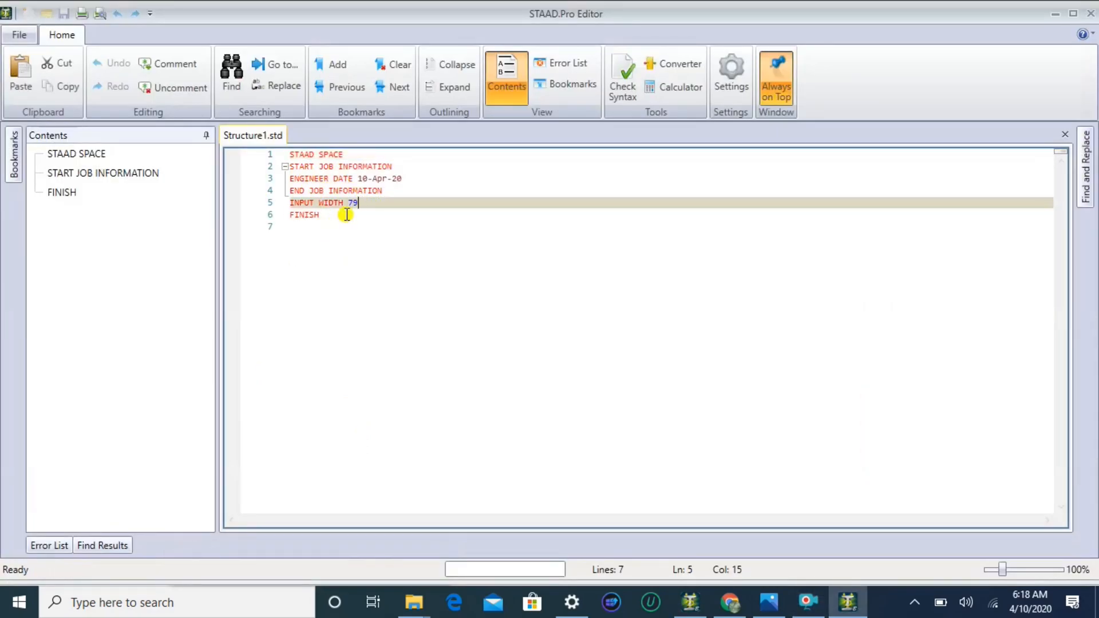
pyautogui.press('Return')
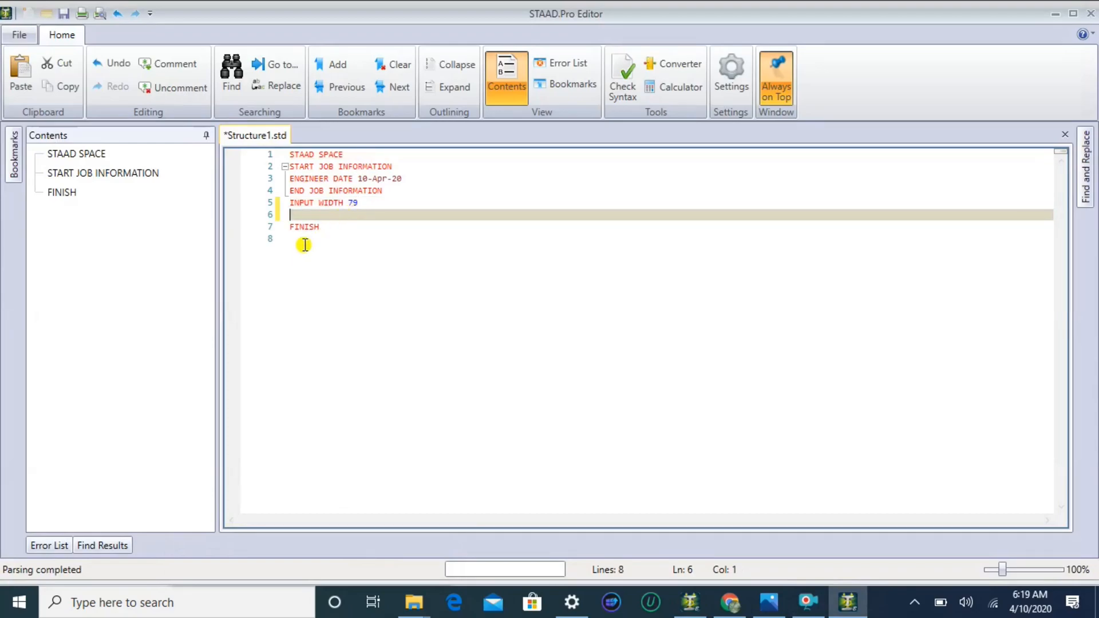
pyautogui.click(1057, 13)
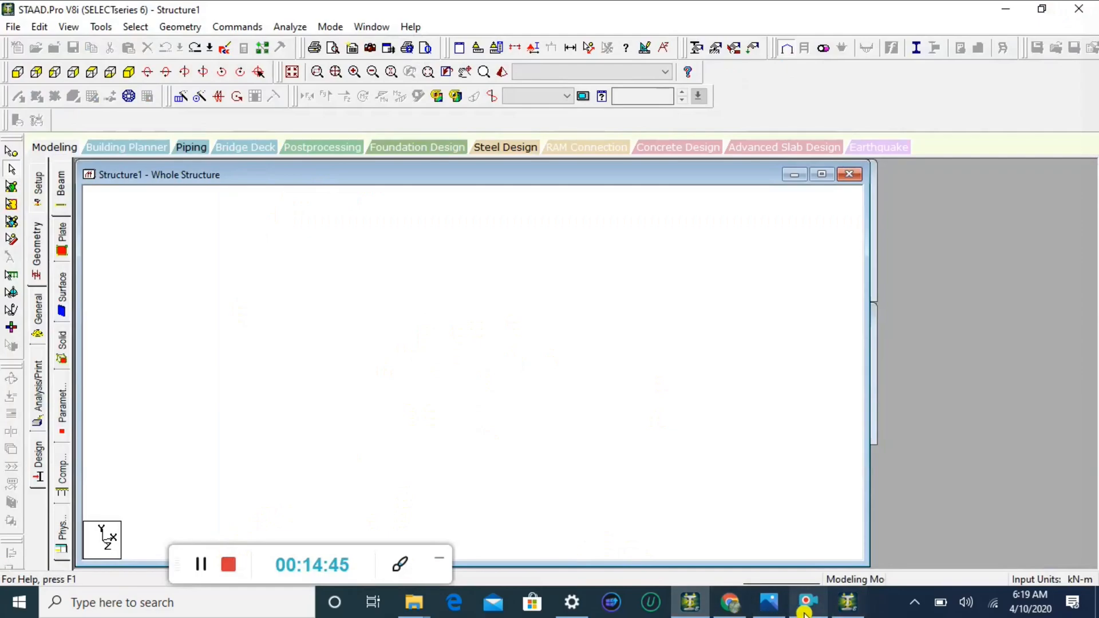
pyautogui.click(847, 602)
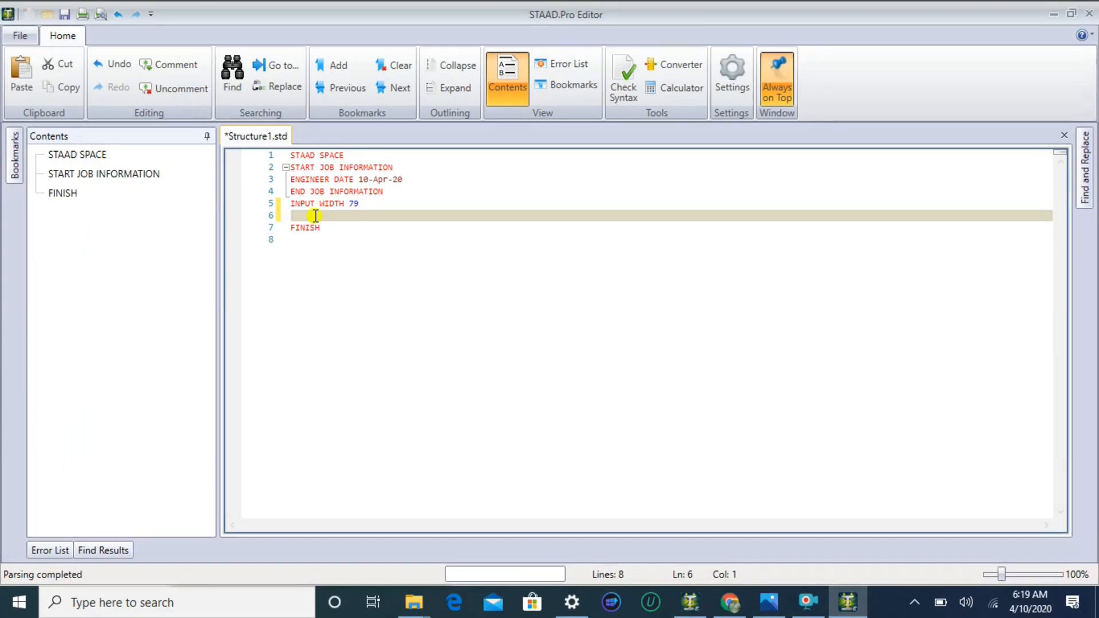
pyautogui.write('ni')
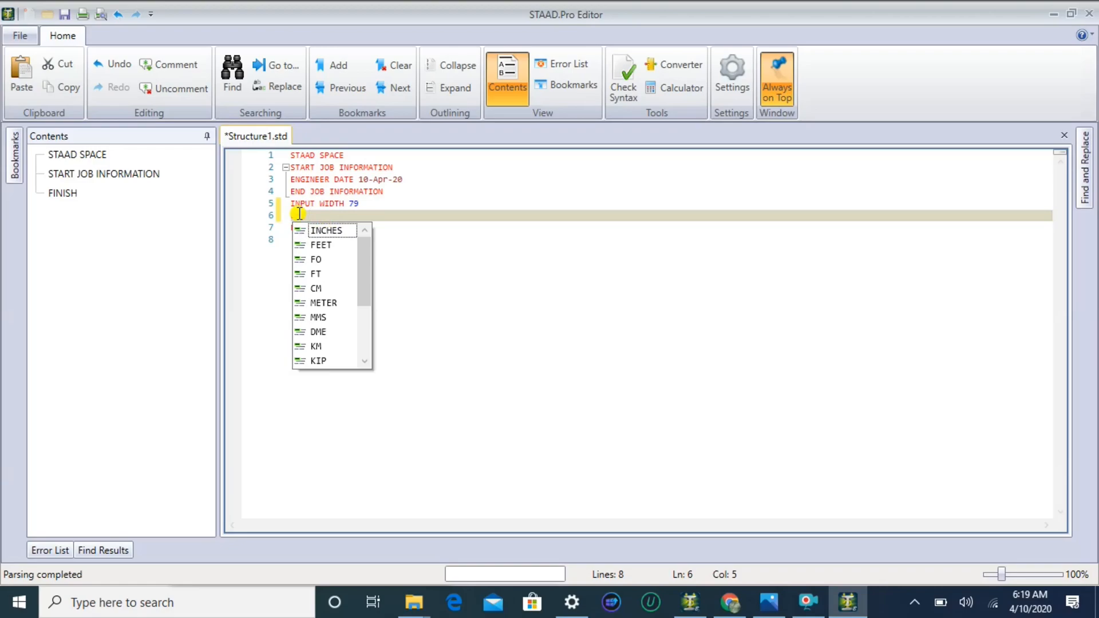
pyautogui.write('met')
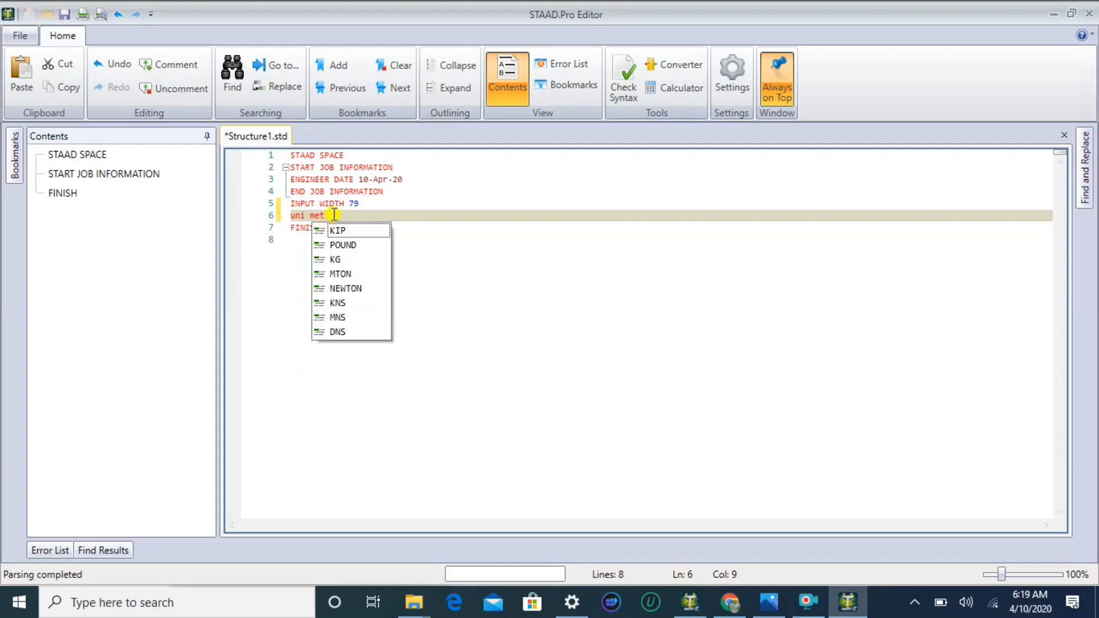
pyautogui.write('kn')
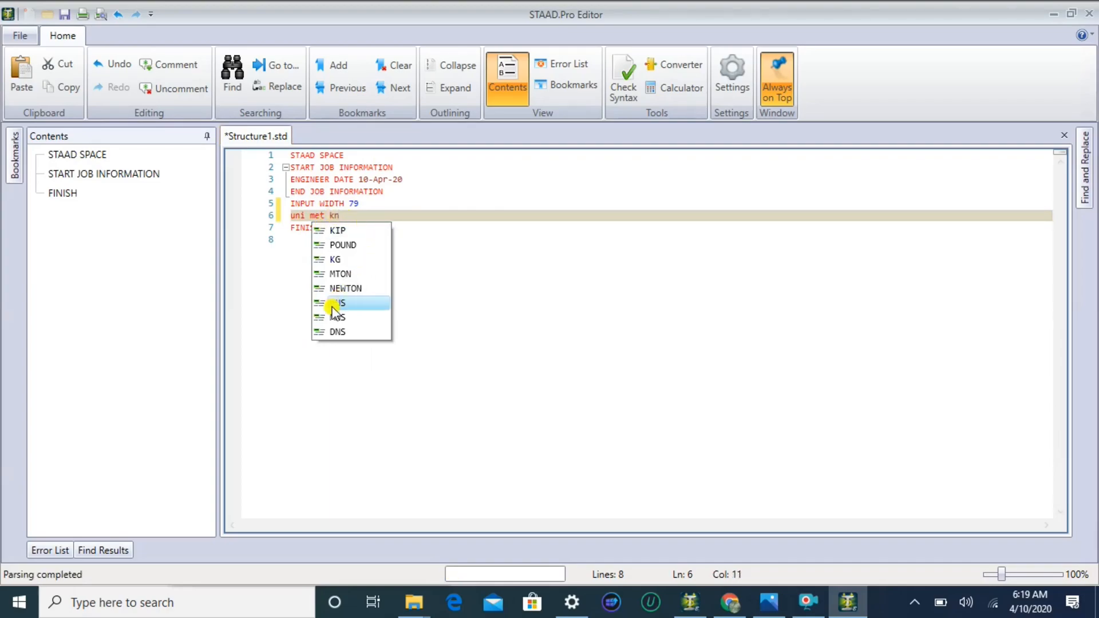
pyautogui.doubleClick(349, 302)
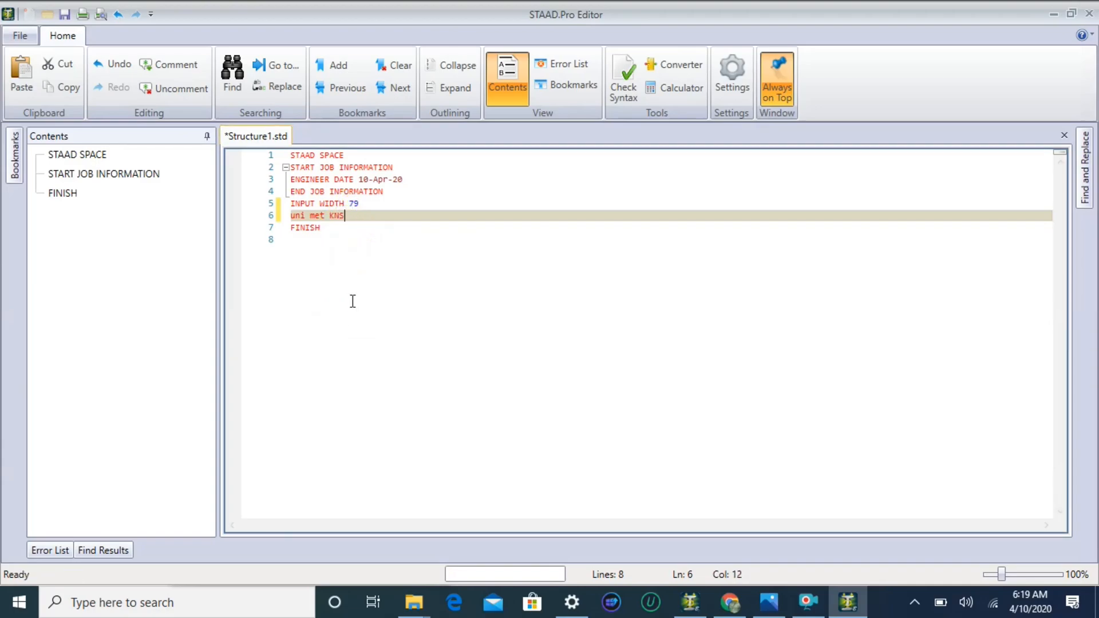
pyautogui.press('Return')
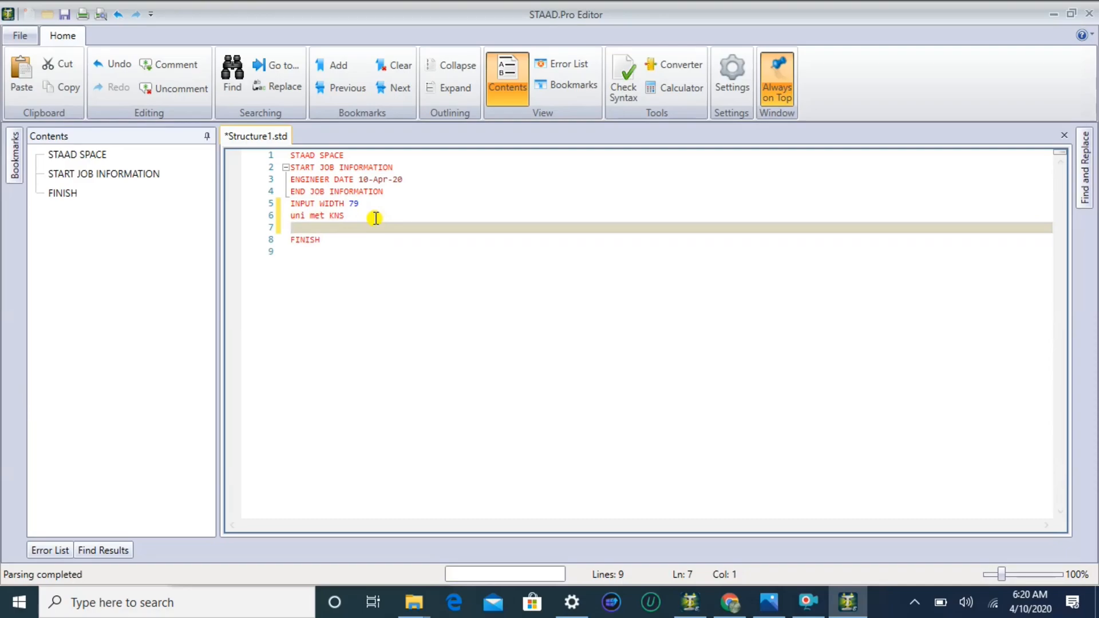
# Step: Add the heading "joi COORDINATES" below the unit command, followed by an empty line
pyautogui.write('joi')
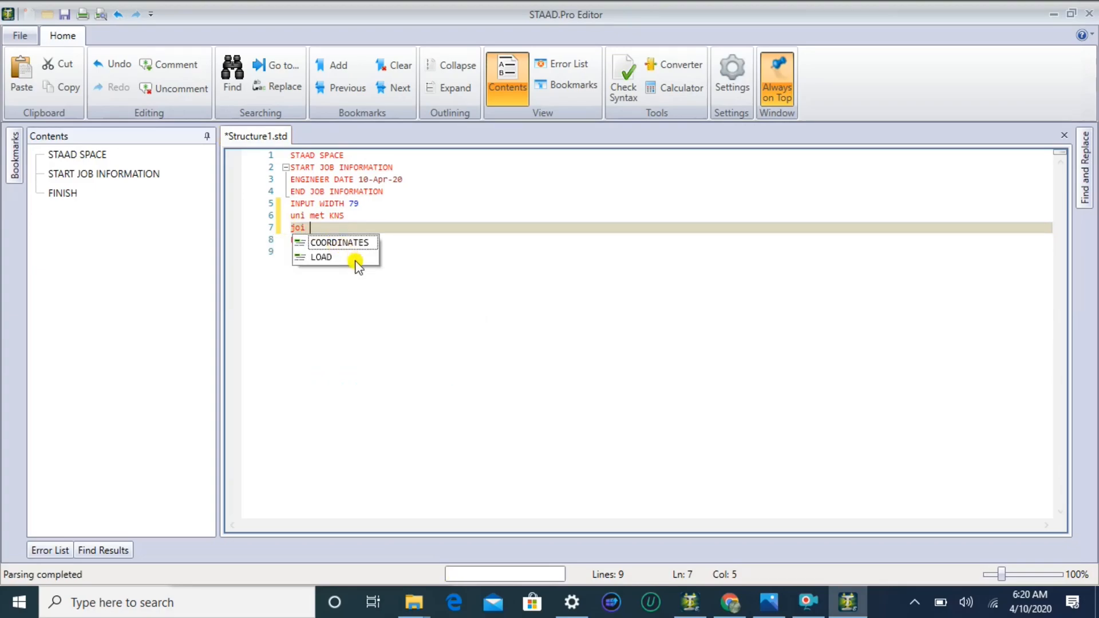
pyautogui.write('o')
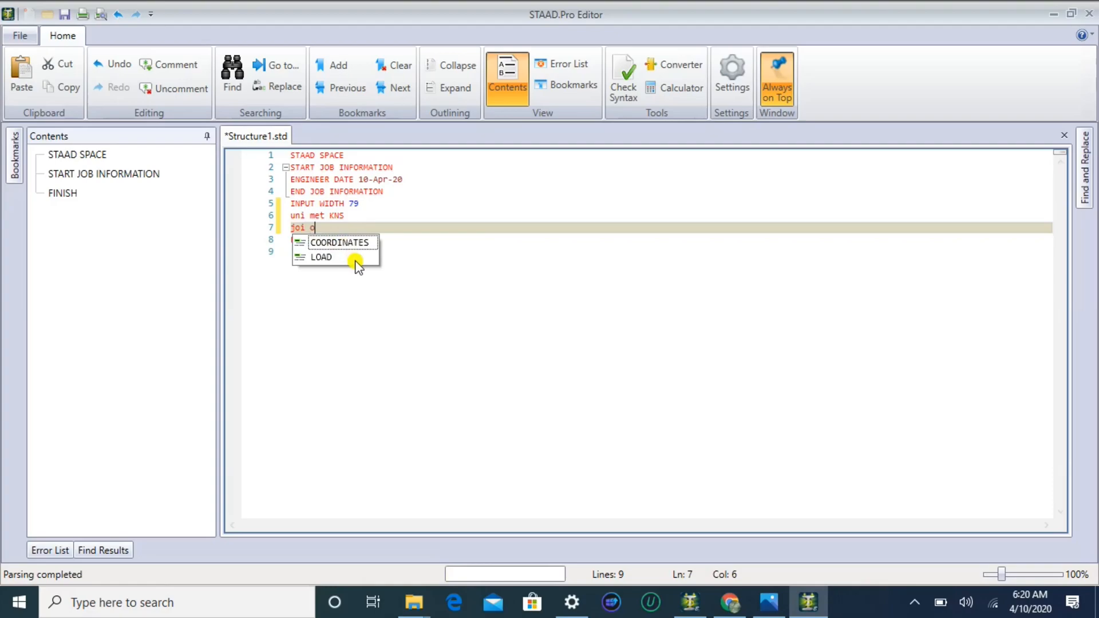
pyautogui.doubleClick(354, 241)
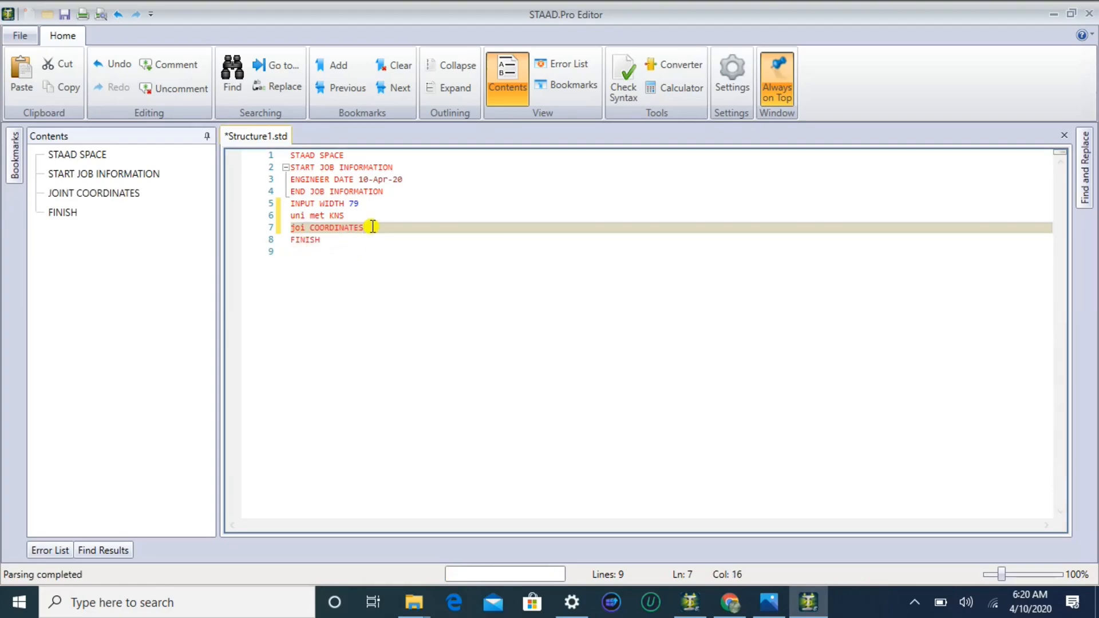
pyautogui.press('Return')
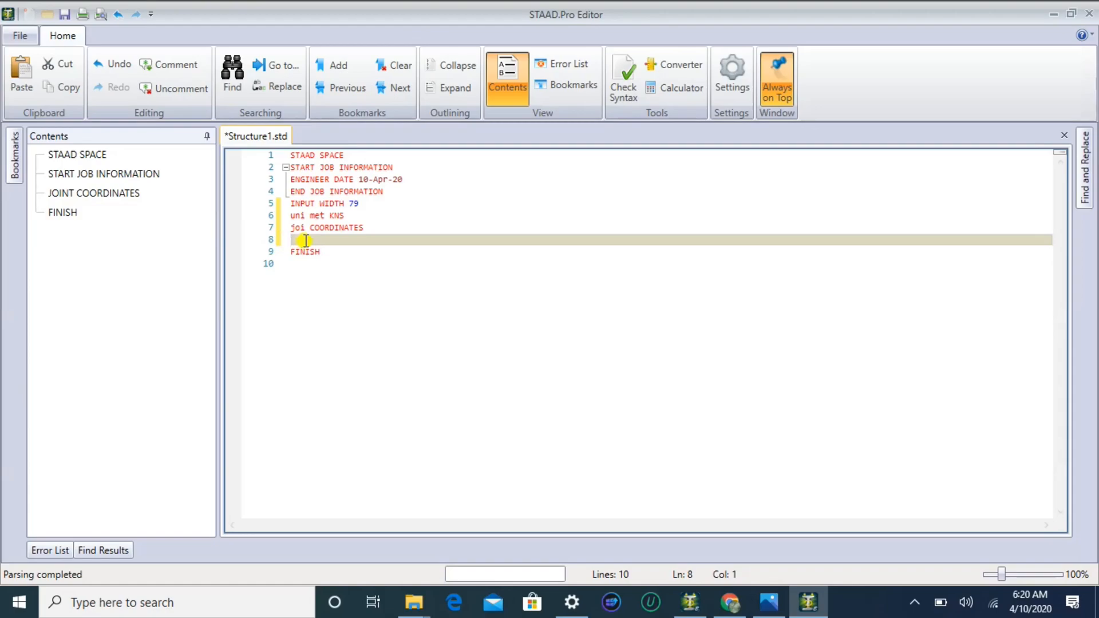
# Step: Enter the coordinates of the first three joints as "1 0 0 0 ; 2 3 0 0 ;3 9 0 0"
pyautogui.write('1 0 0 0')
pyautogui.write('; 2 ')
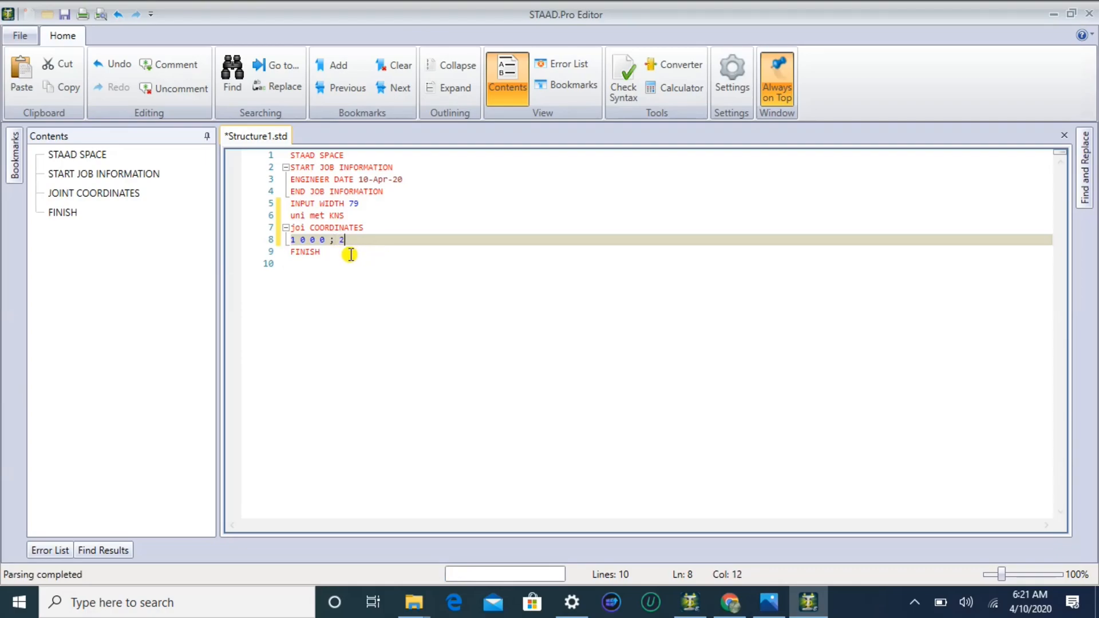
pyautogui.write('3 0 0')
pyautogui.write(';')
pyautogui.press('BackSpace')
pyautogui.write(';')
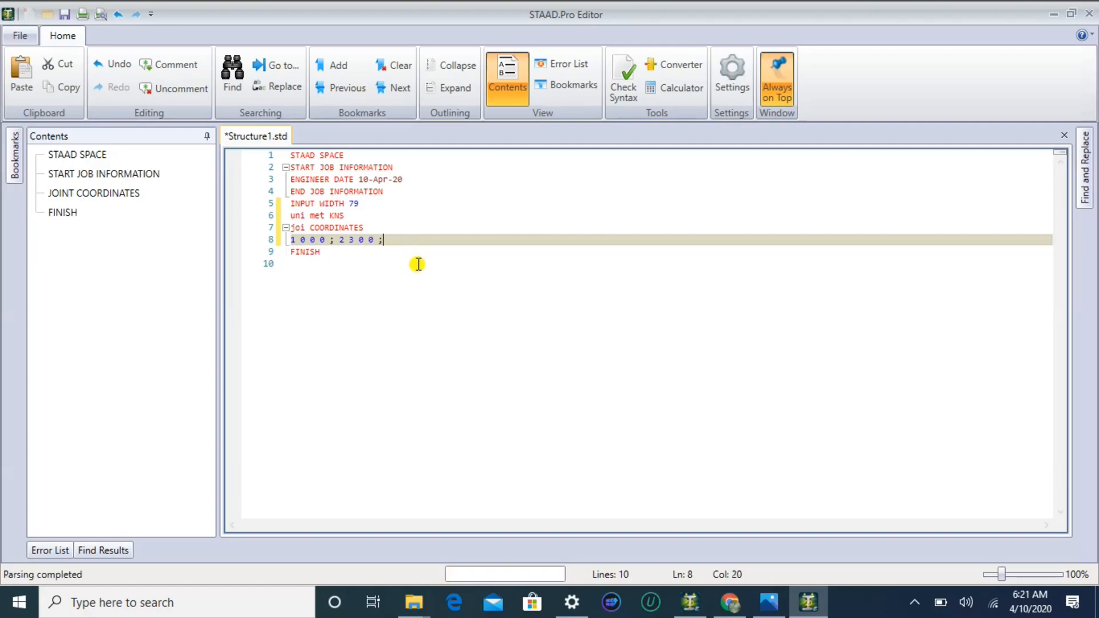
pyautogui.write('3')
pyautogui.write('9 0 0')
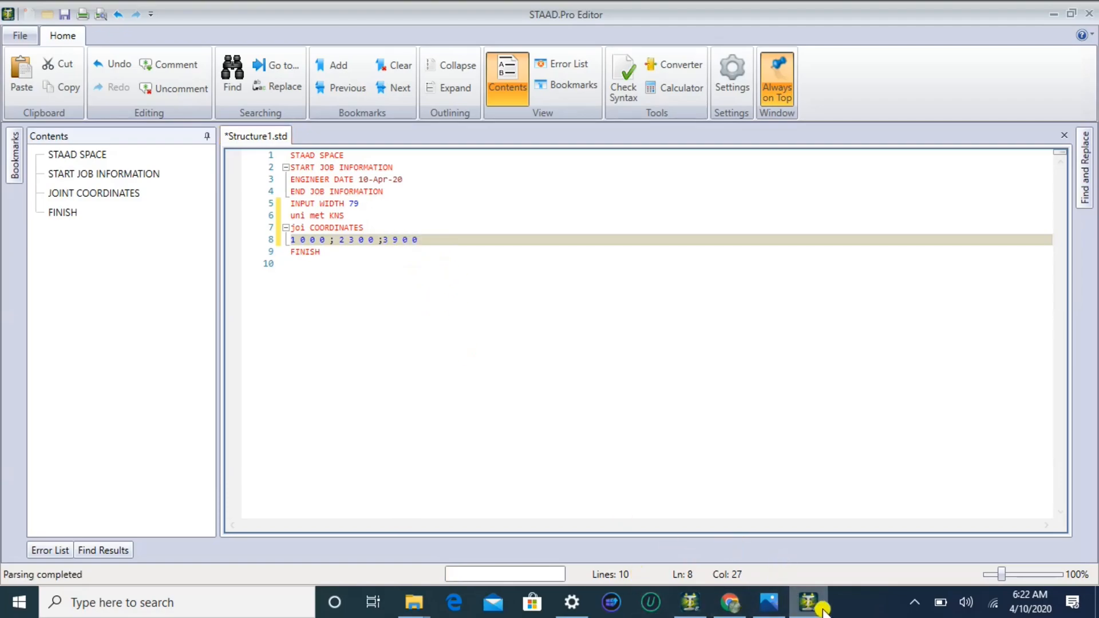
pyautogui.click(1055, 16)
pyautogui.click(809, 607)
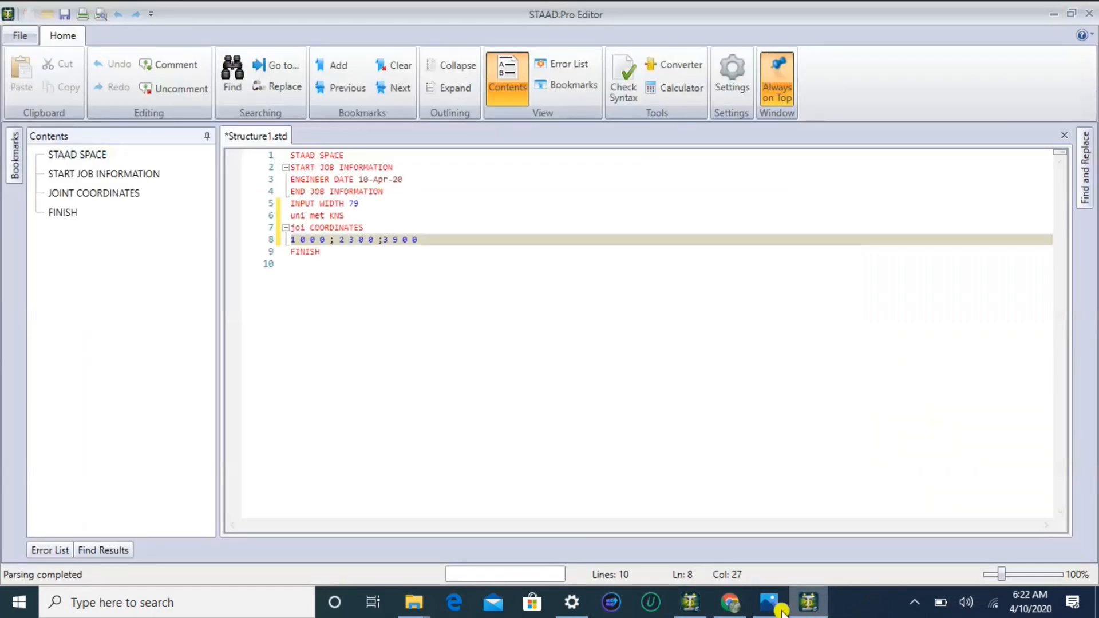
pyautogui.click(1097, 610)
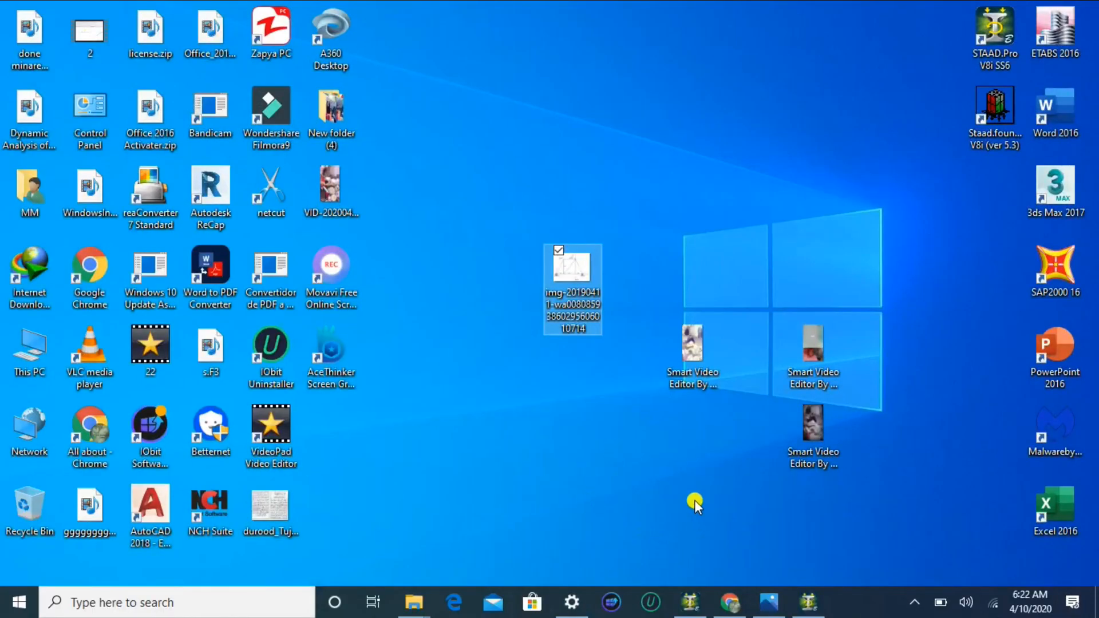
pyautogui.click(730, 602)
pyautogui.click(109, 12)
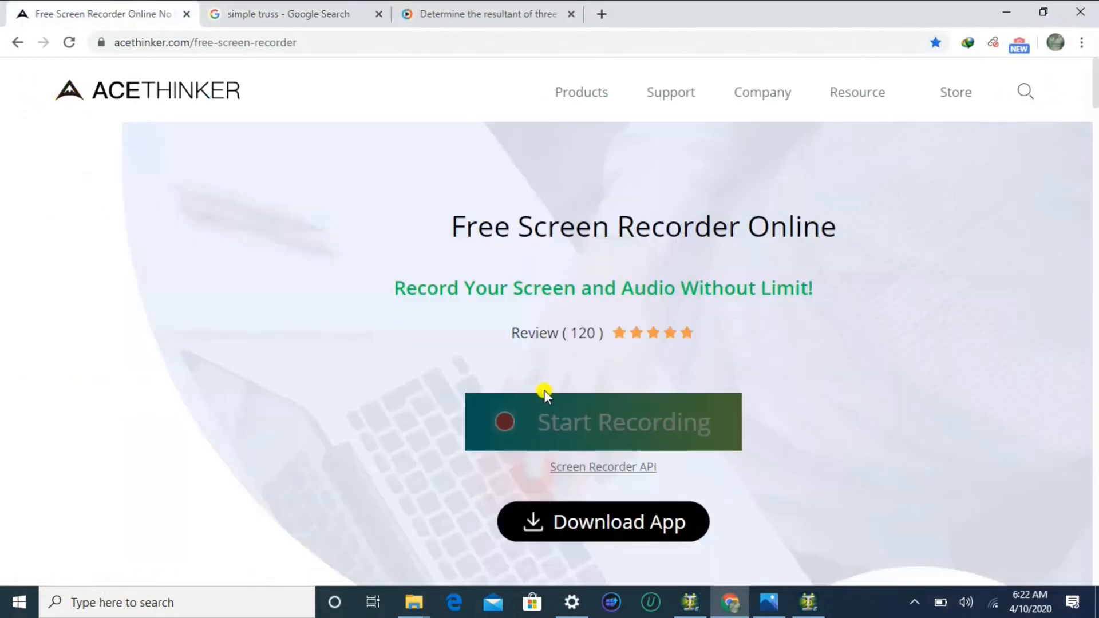
pyautogui.click(769, 602)
pyautogui.click(807, 603)
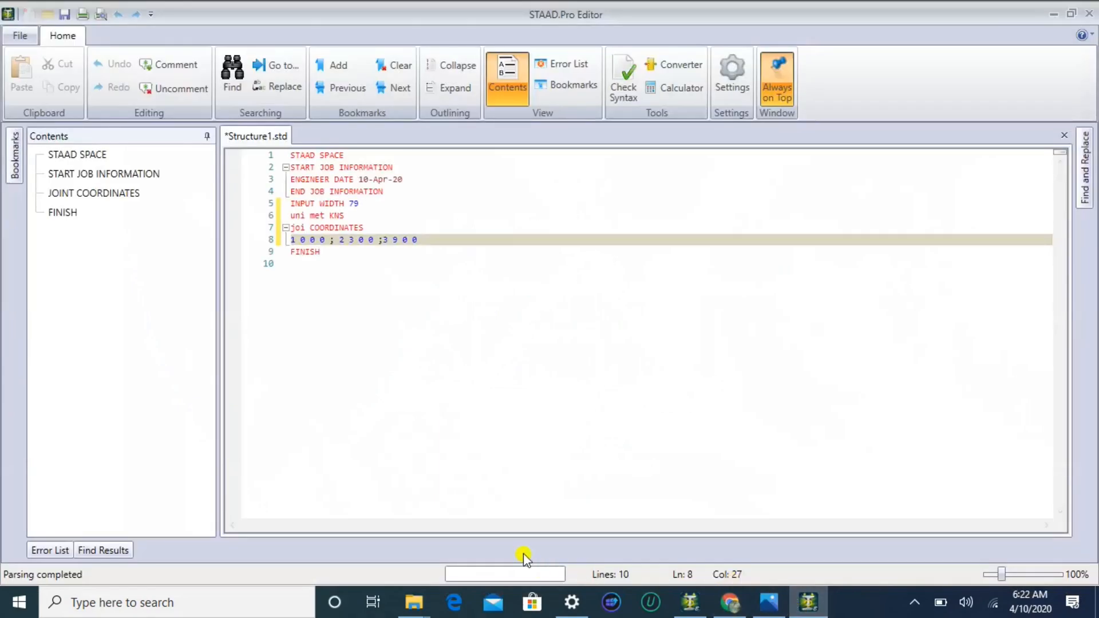
pyautogui.click(250, 603)
pyautogui.click(1094, 606)
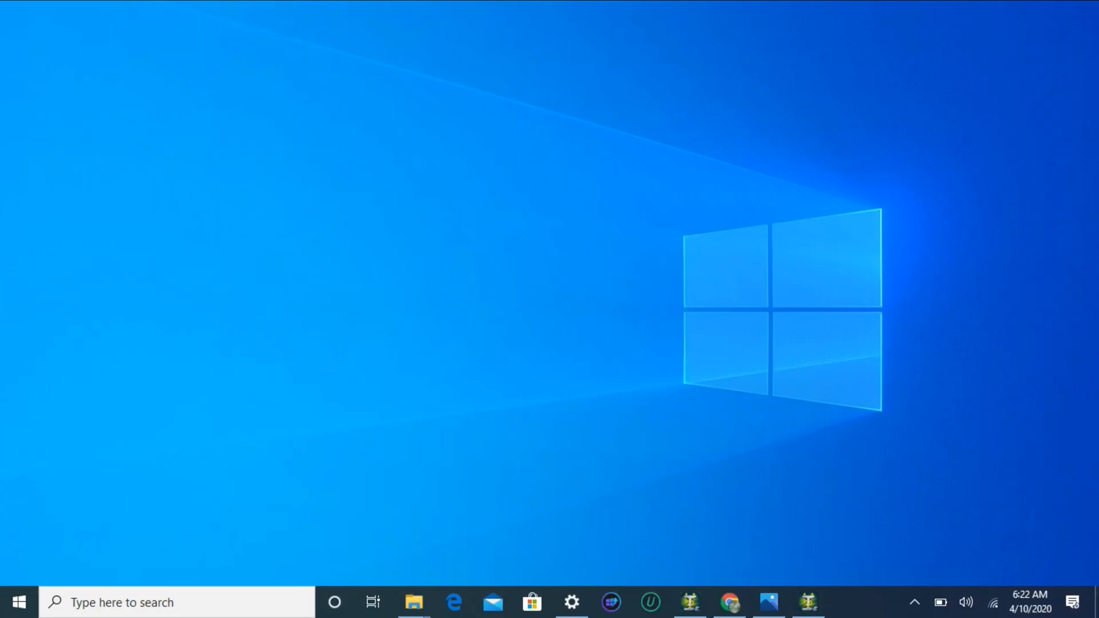
pyautogui.click(914, 602)
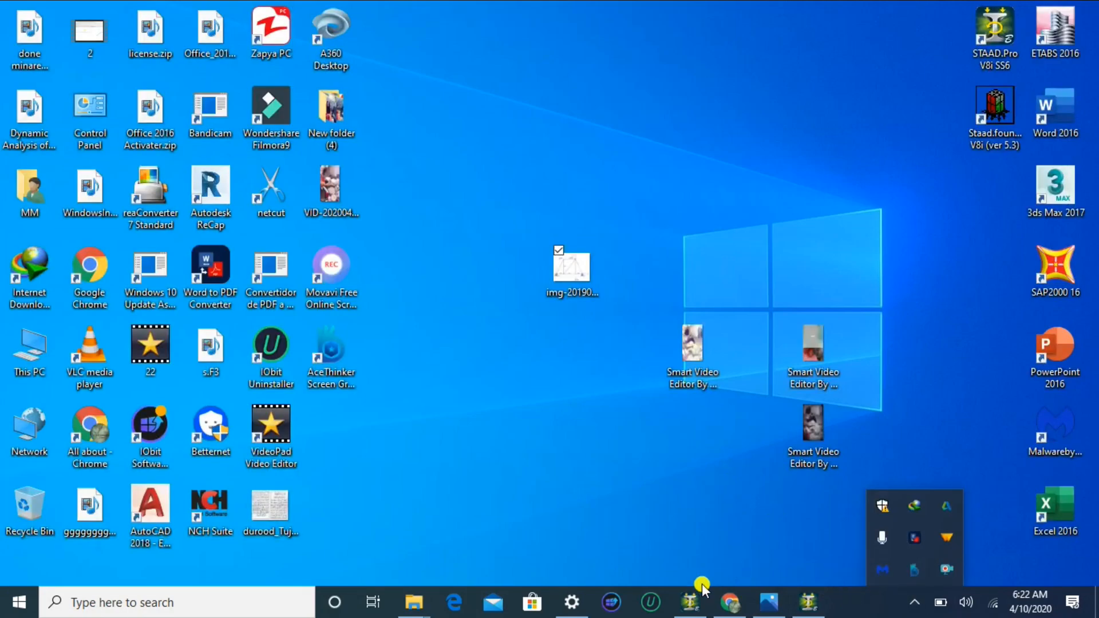
pyautogui.rightClick(944, 568)
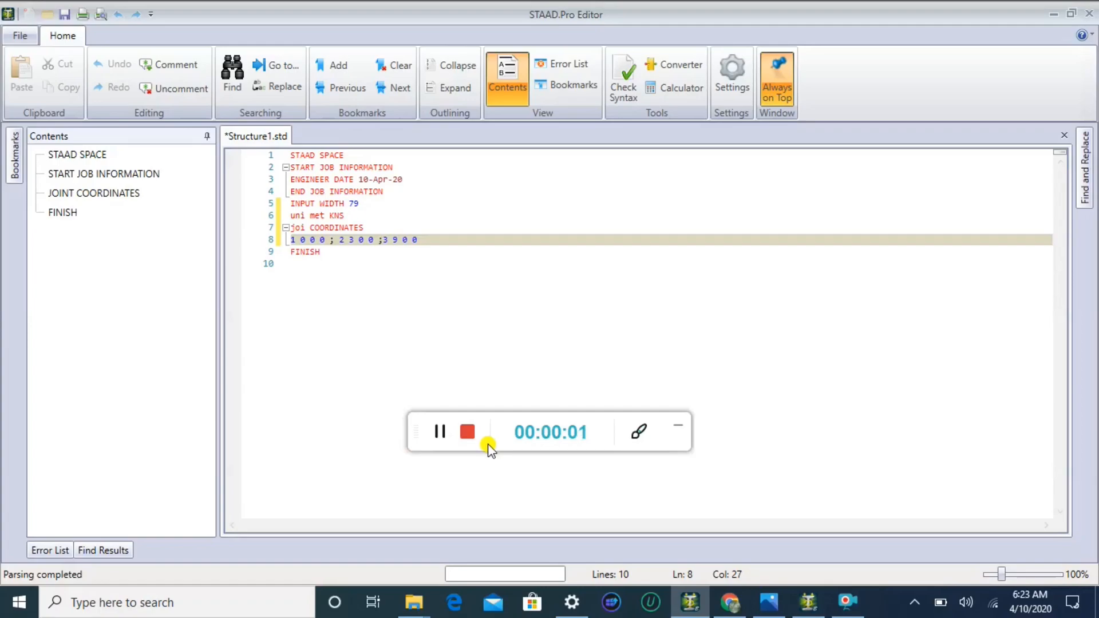
pyautogui.moveTo(596, 496); pyautogui.dragTo(787, 534)
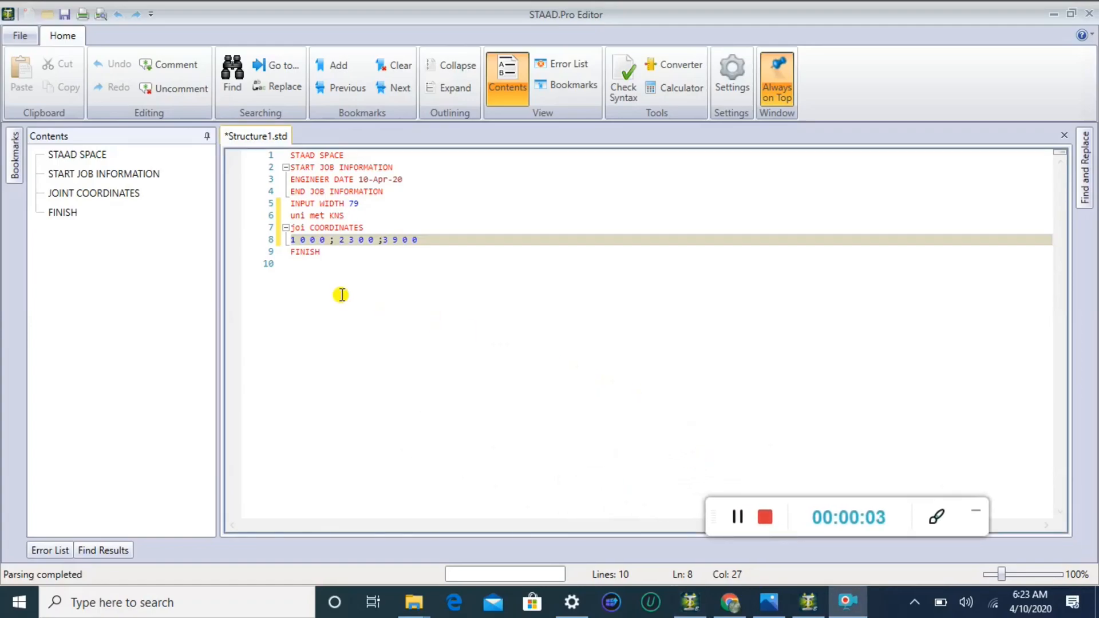
# Step: Append the fourth joint as ";4 12 0 0" to the joint coordinates line and start a new line below it
pyautogui.click(434, 238)
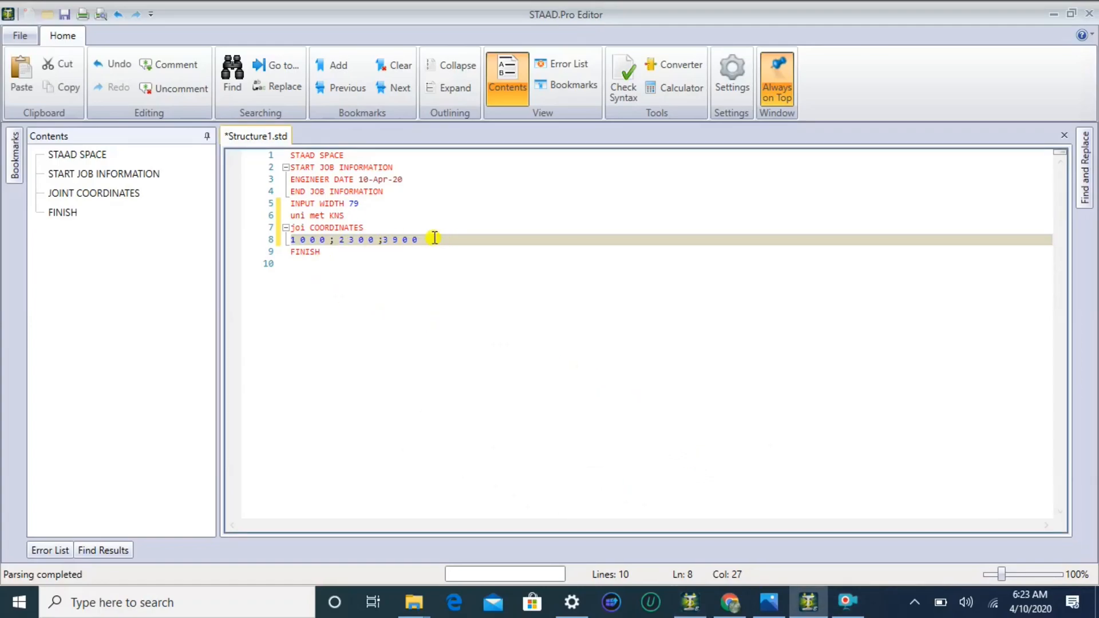
pyautogui.write(';4 12 0 0')
pyautogui.press('Return')
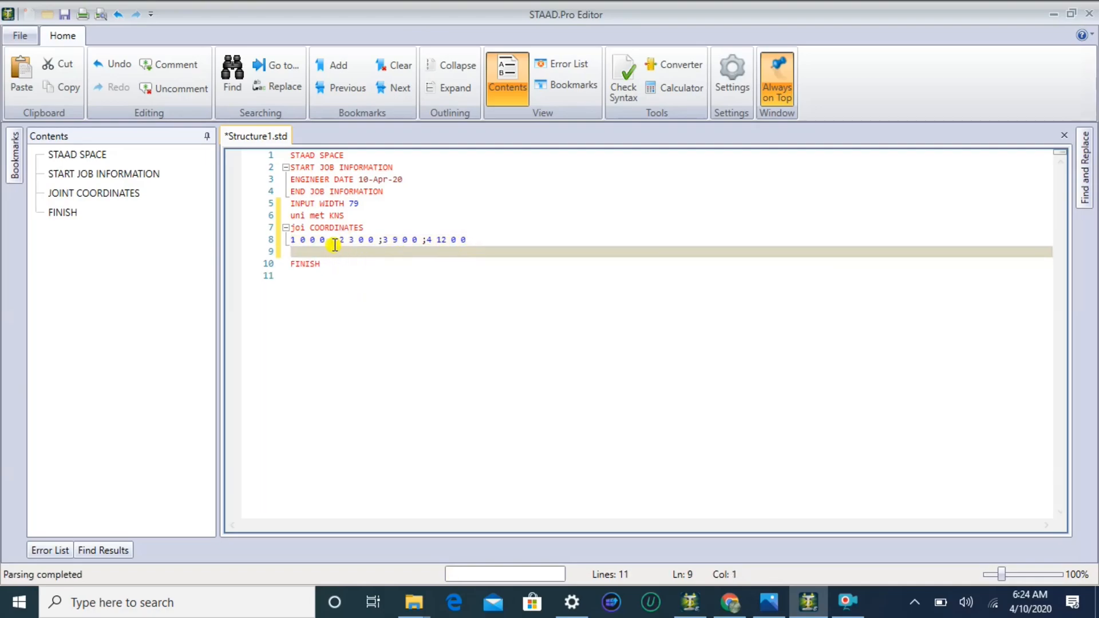
# Step: Enter the coordinates of joints 5 and 6 on the new line as "5 3 5 0 ; 6 9 5 0"
pyautogui.write('5 0 5')
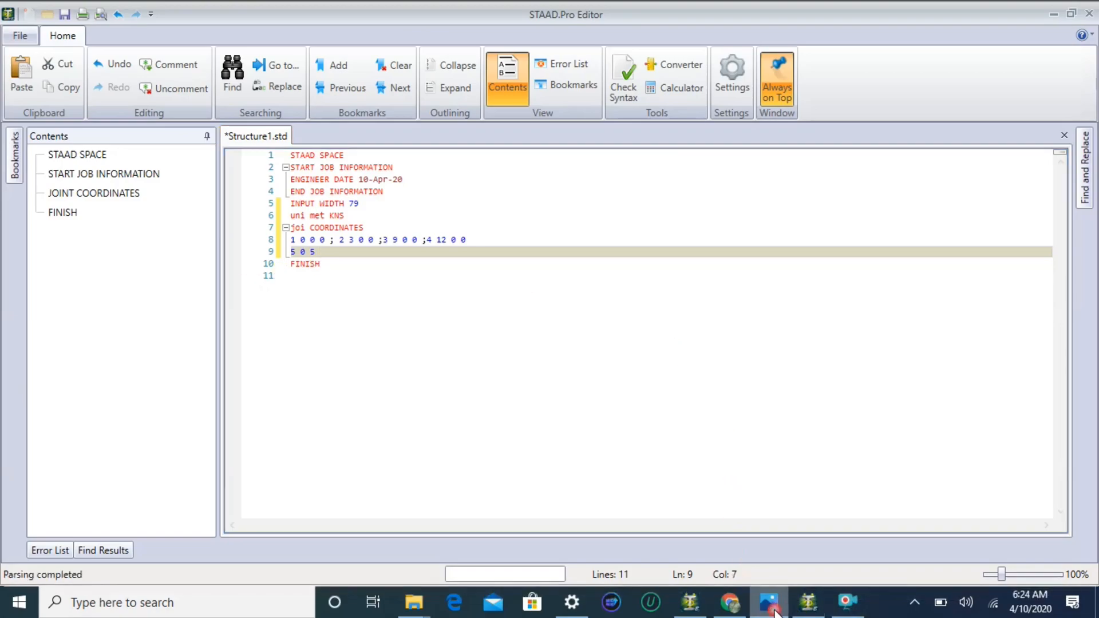
pyautogui.click(847, 602)
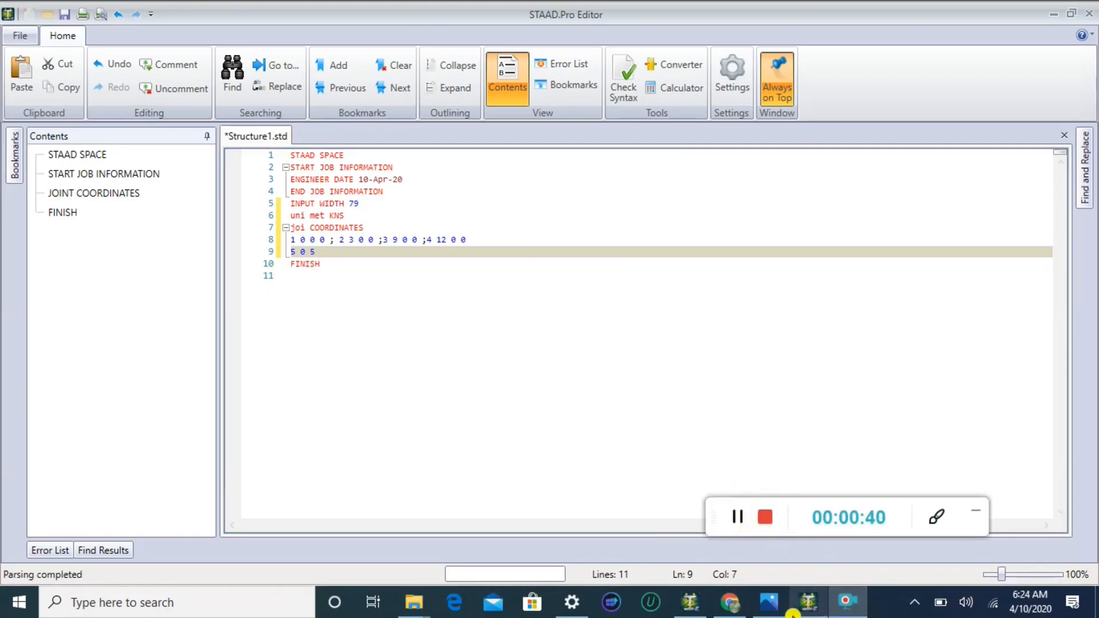
pyautogui.moveTo(769, 602)
pyautogui.moveTo(769, 534)
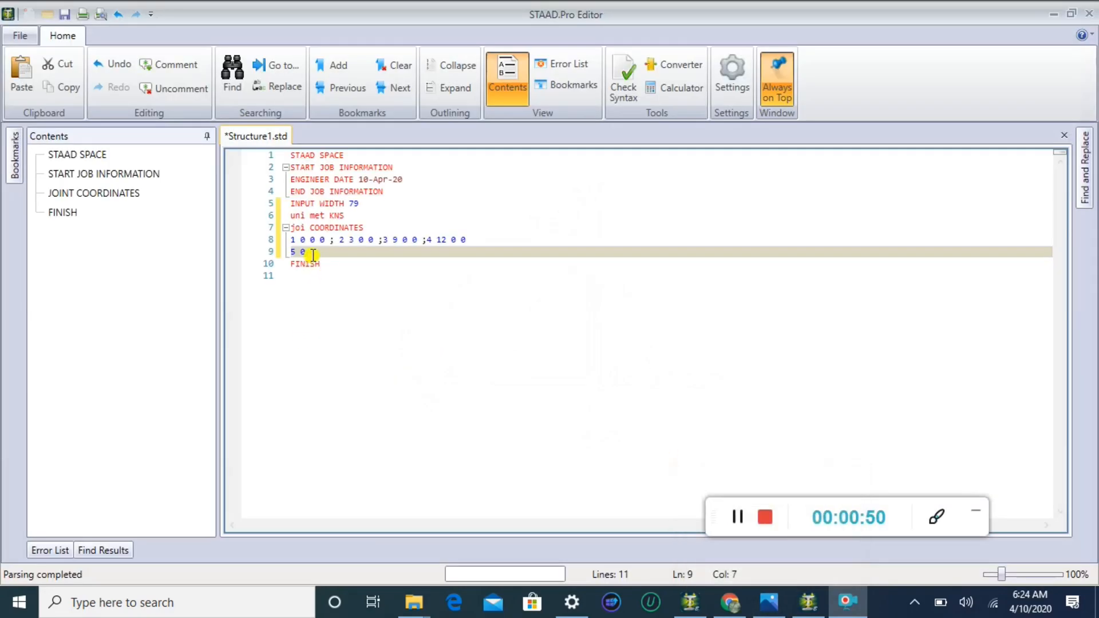
pyautogui.click(312, 253)
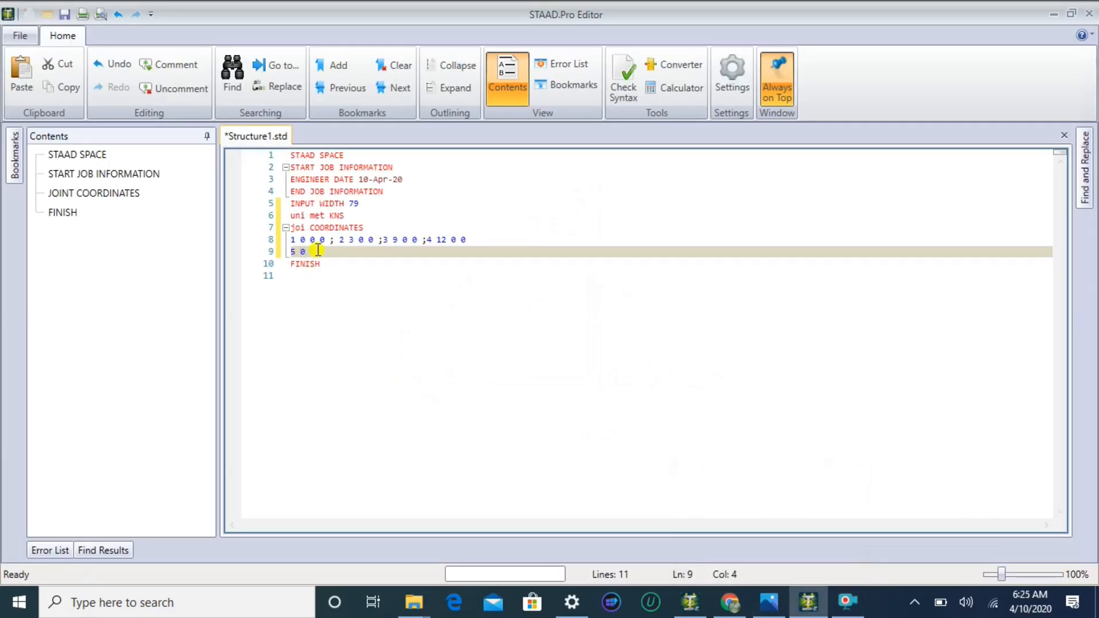
pyautogui.press('BackSpace')
pyautogui.write('3 5')
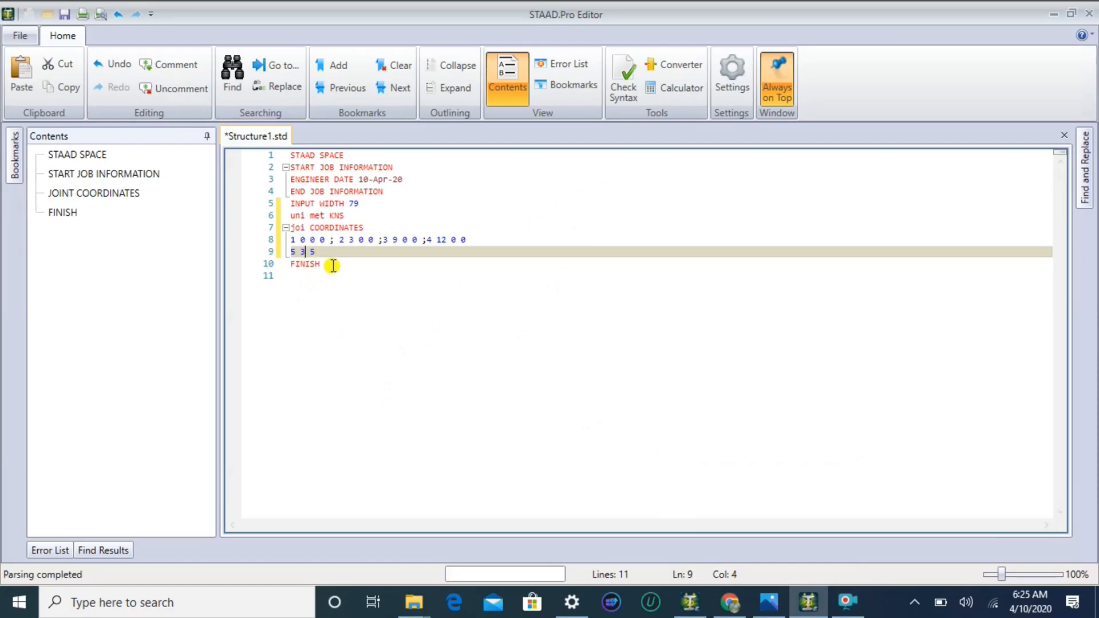
pyautogui.click(322, 248)
pyautogui.write('0 ; 6')
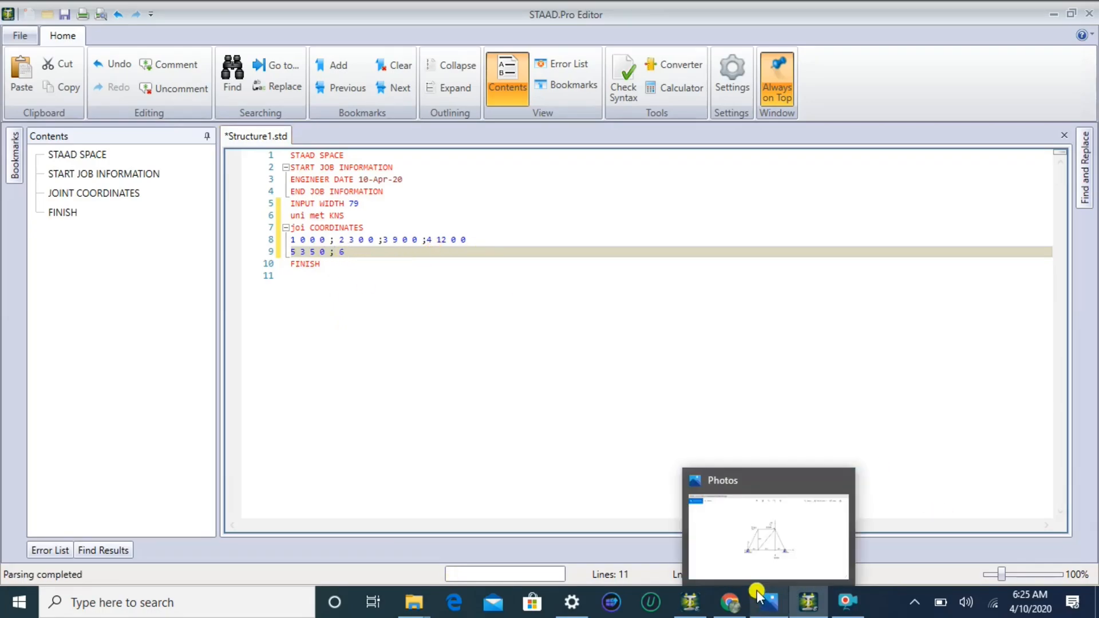
pyautogui.moveTo(745, 549)
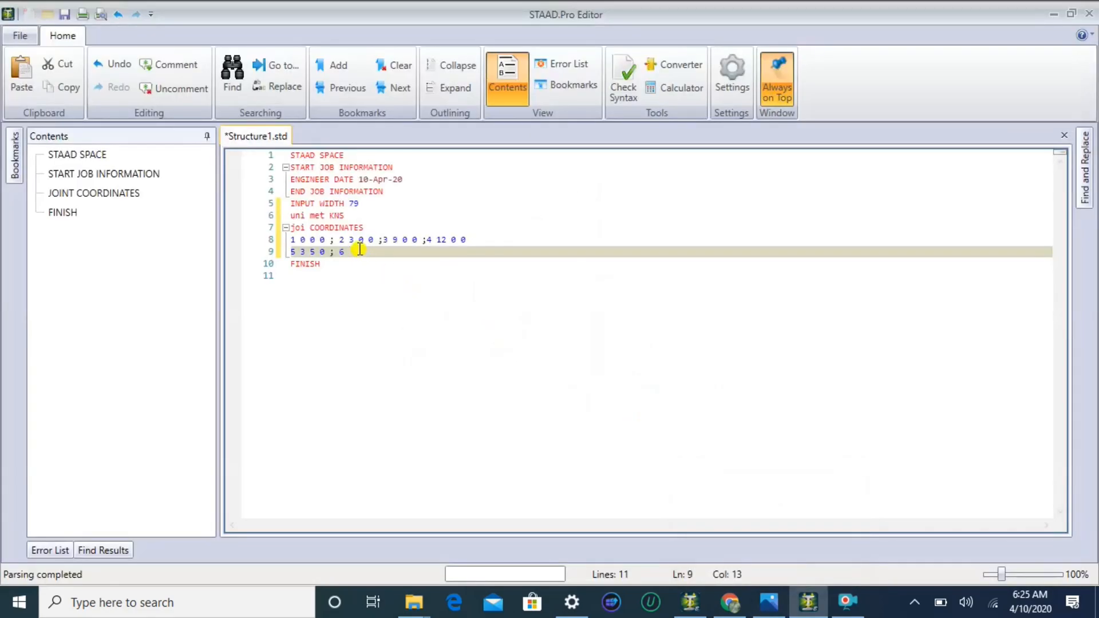
pyautogui.write('9 5 0')
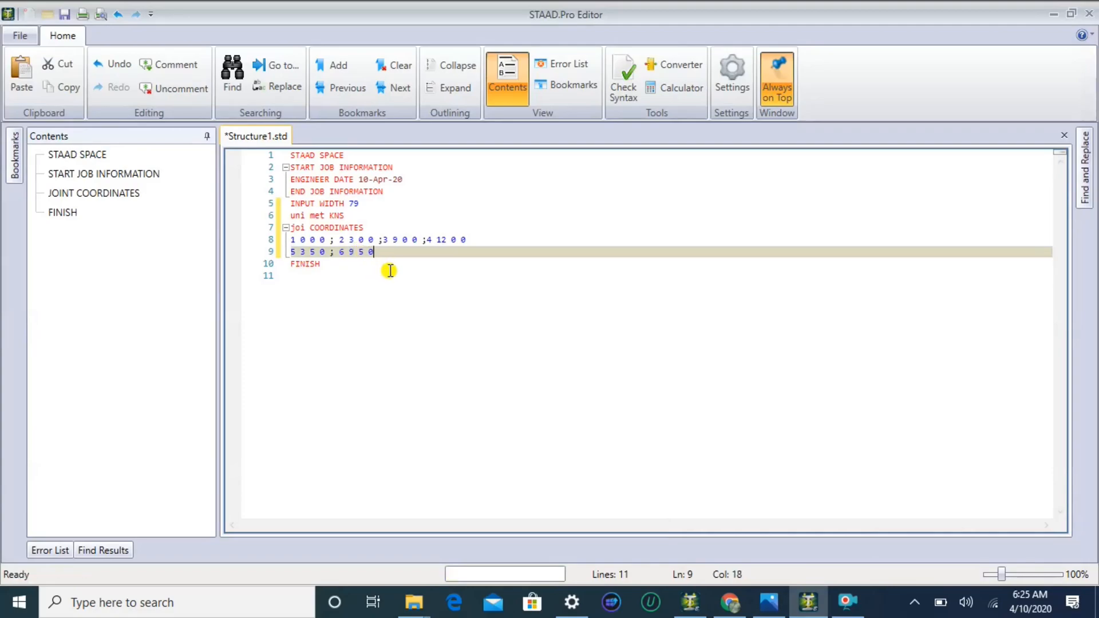
# Step: Save the command file, close the editor and return to the model in STAAD.Pro
pyautogui.click(20, 36)
pyautogui.click(35, 172)
pyautogui.click(1089, 14)
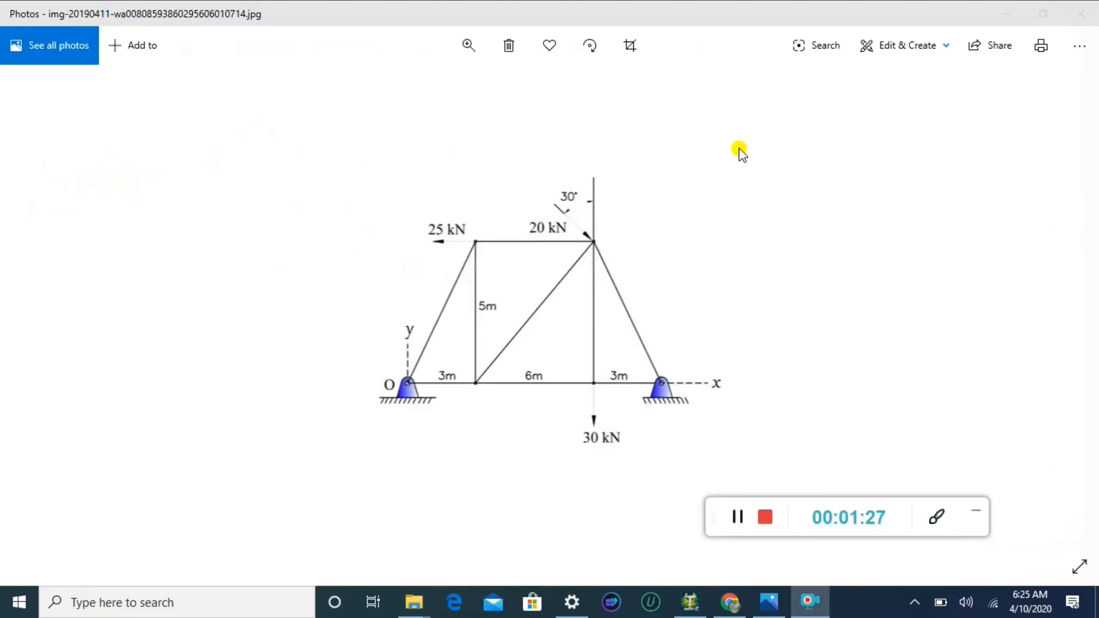
pyautogui.click(700, 610)
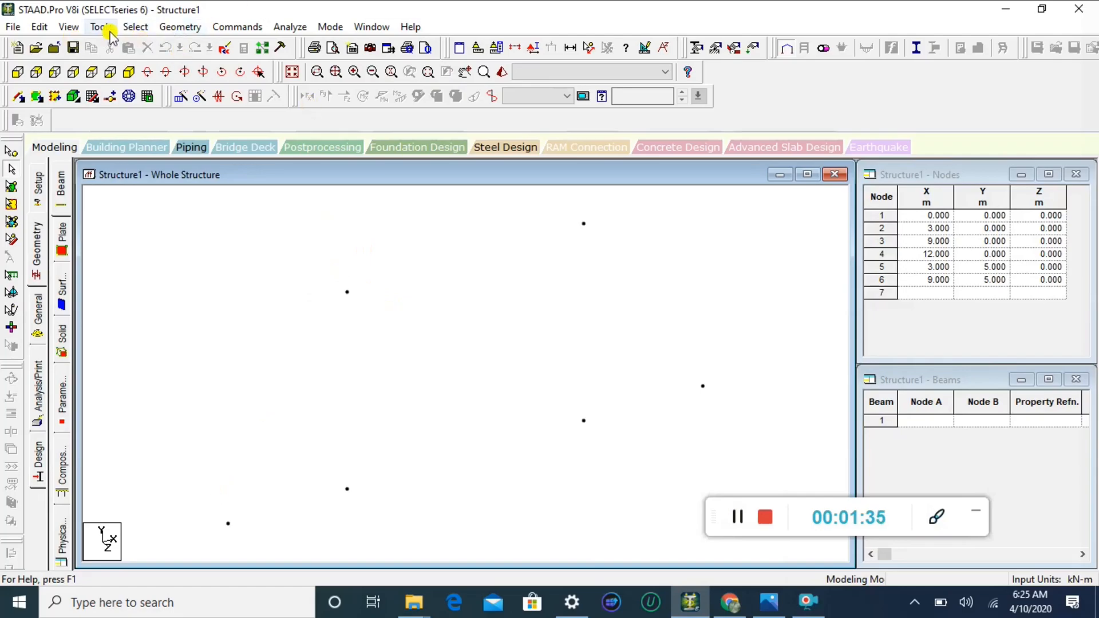
# Step: Turn on the diagram labels for node numbers, node points, beam numbers and physical member numbers
pyautogui.click(75, 30)
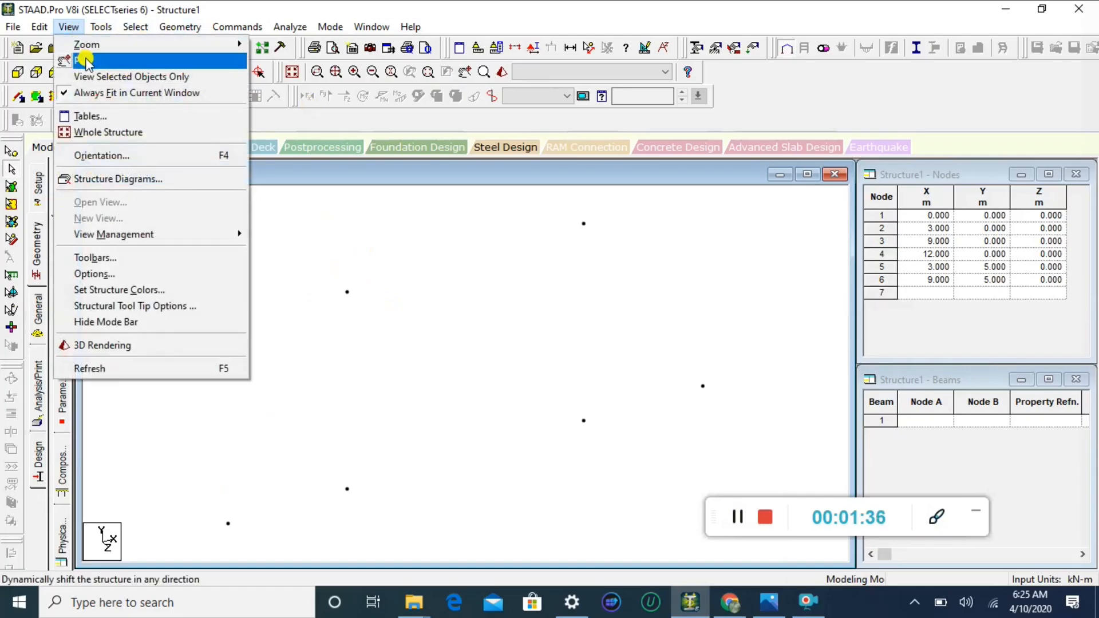
pyautogui.click(526, 253)
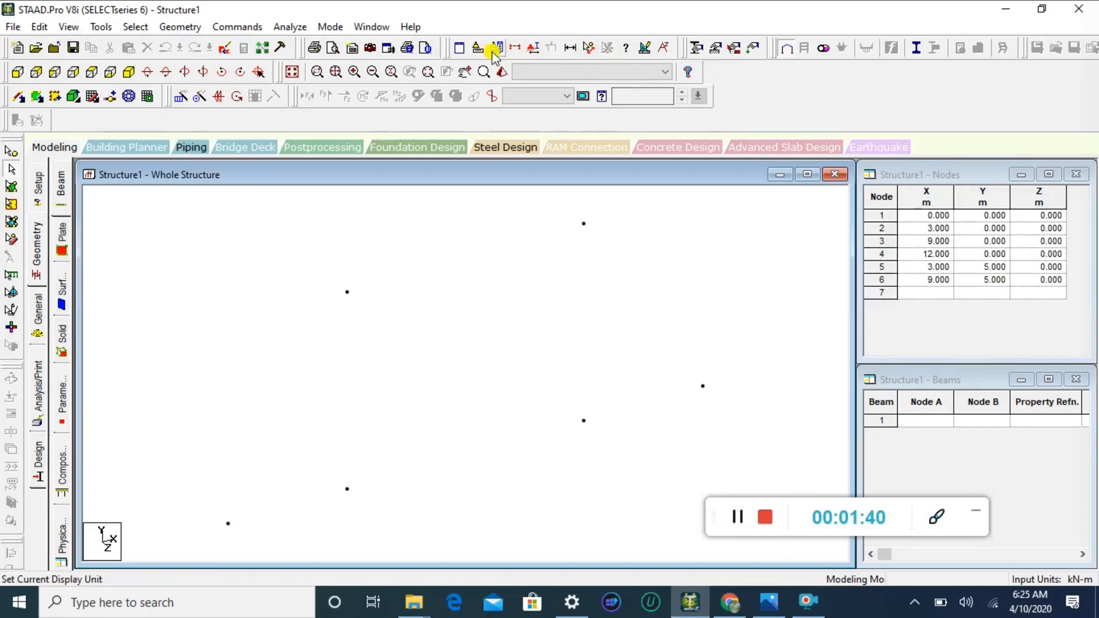
pyautogui.click(645, 48)
pyautogui.click(681, 87)
pyautogui.click(389, 122)
pyautogui.click(389, 139)
pyautogui.click(389, 212)
pyautogui.click(496, 123)
pyautogui.click(630, 533)
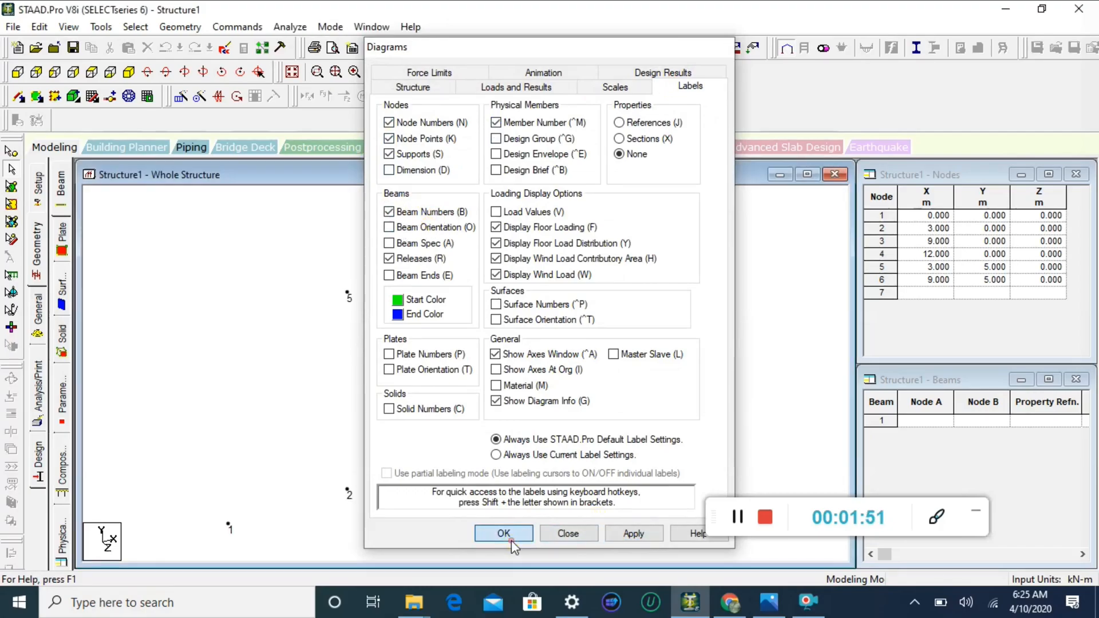
pyautogui.click(512, 540)
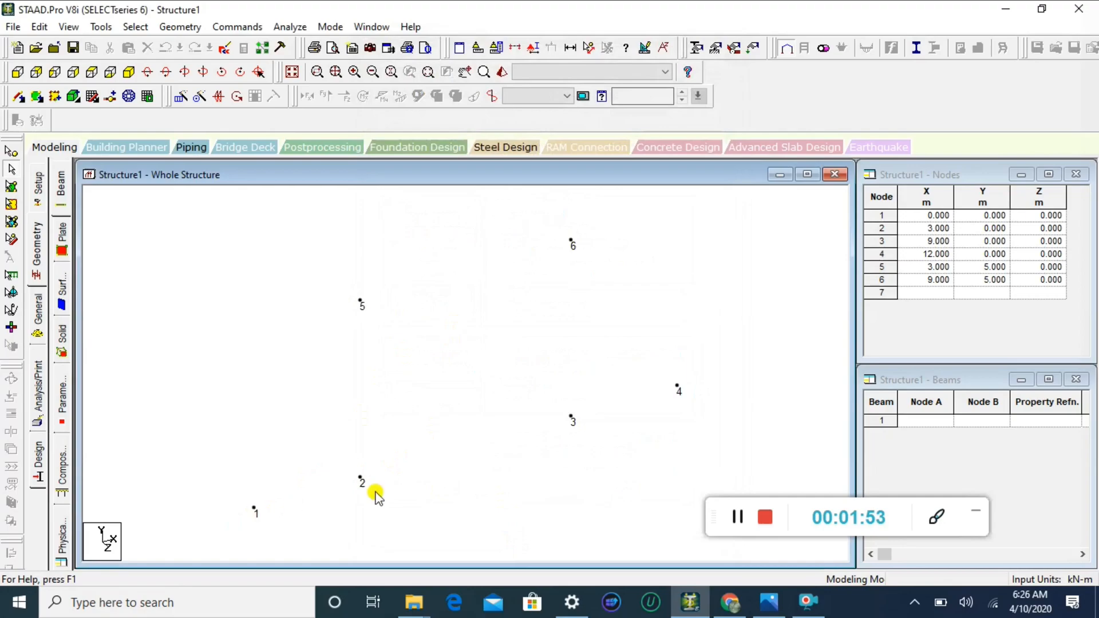
# Step: Select node 1 in the model, then reopen the command file in the STAAD.Pro Editor at the end of the joint coordinates
pyautogui.click(10, 150)
pyautogui.moveTo(212, 490); pyautogui.dragTo(329, 553)
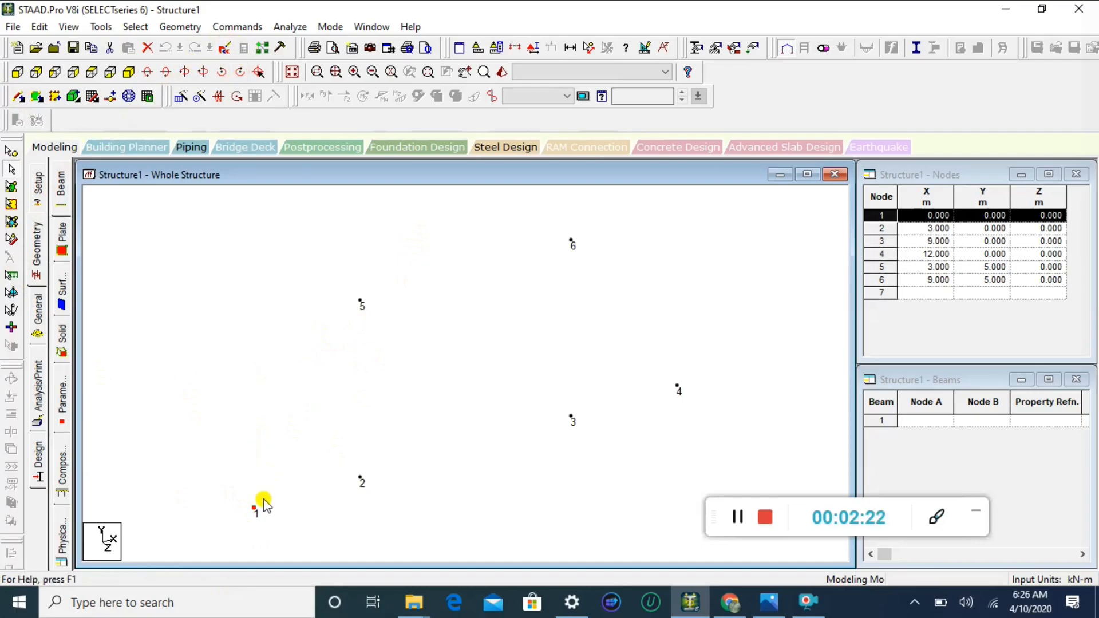
pyautogui.click(225, 48)
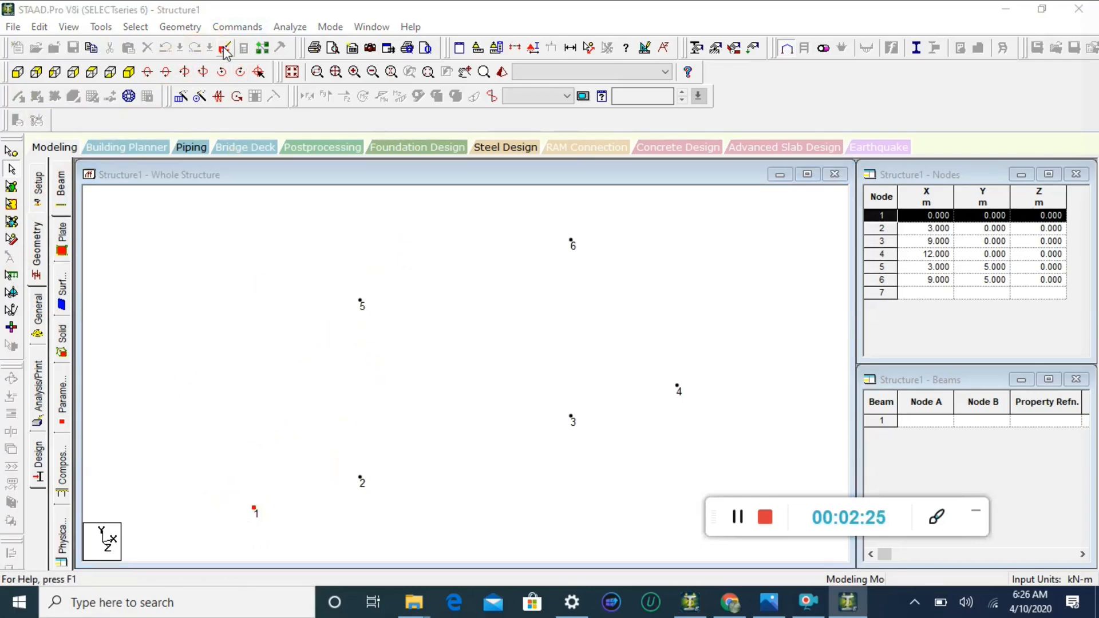
pyautogui.click(387, 257)
pyautogui.click(387, 253)
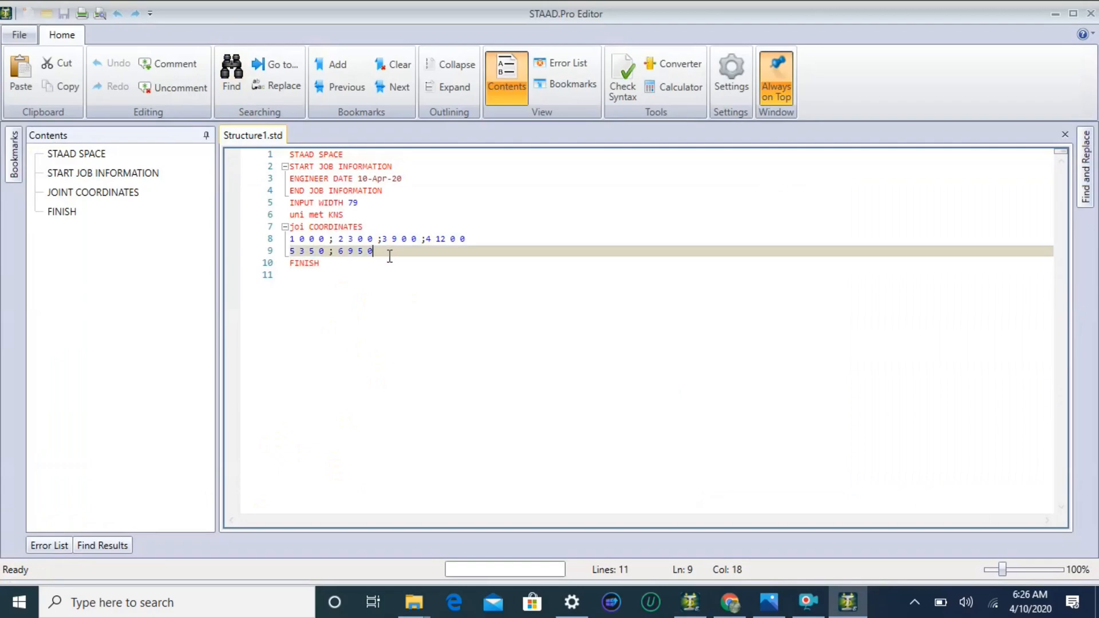
pyautogui.click(737, 517)
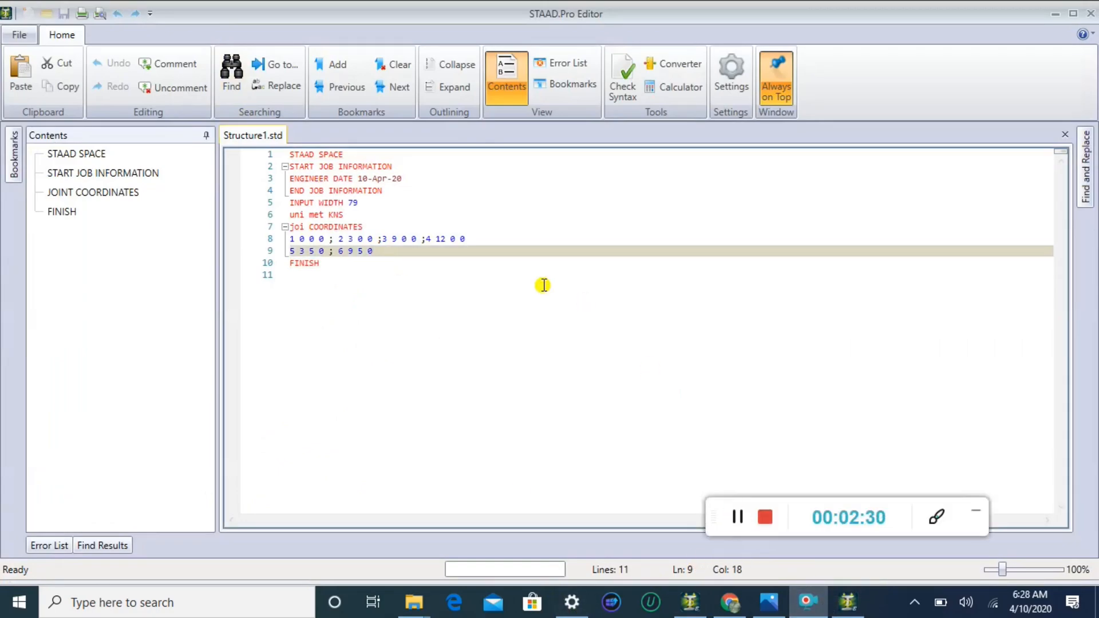
# Step: Add the heading "mem INCIDENCES" below the joint coordinates, followed by an empty line
pyautogui.press('Return')
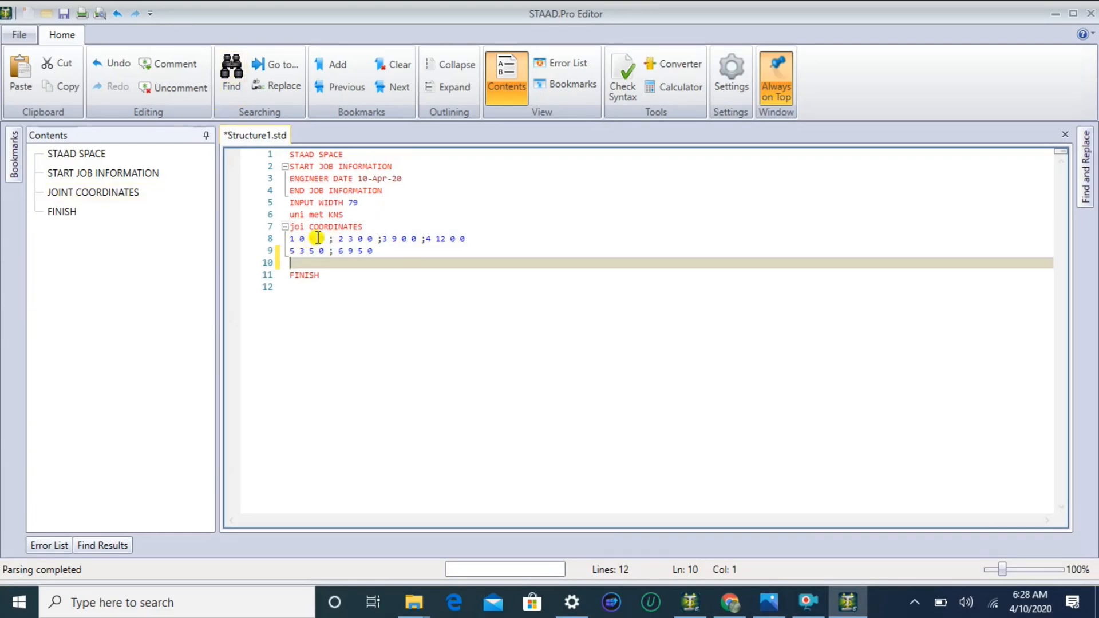
pyautogui.write('mem')
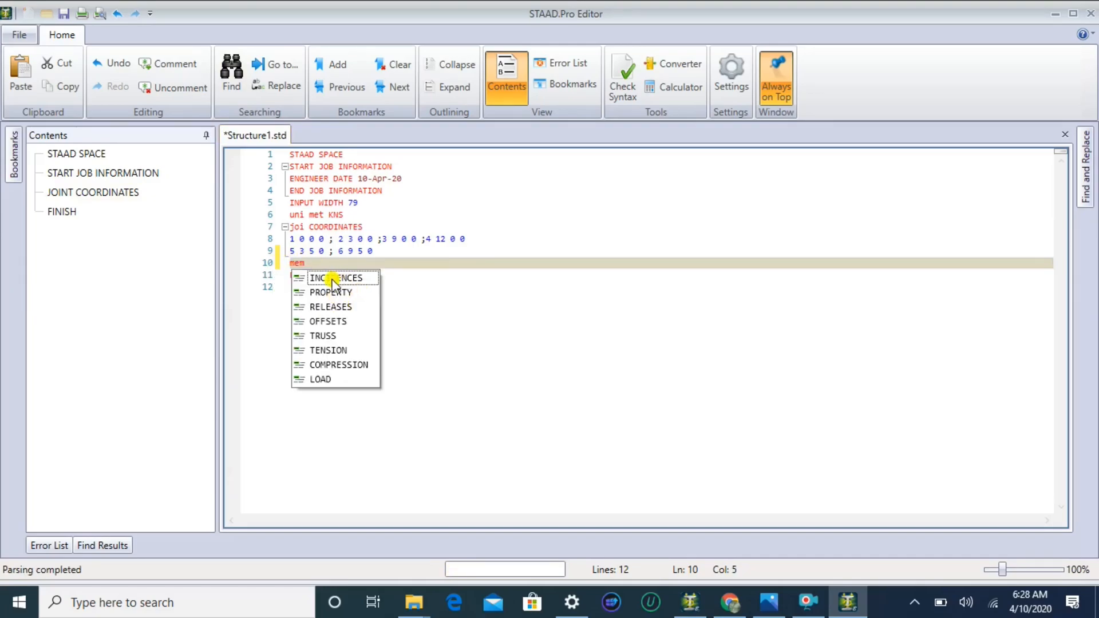
pyautogui.write(' in')
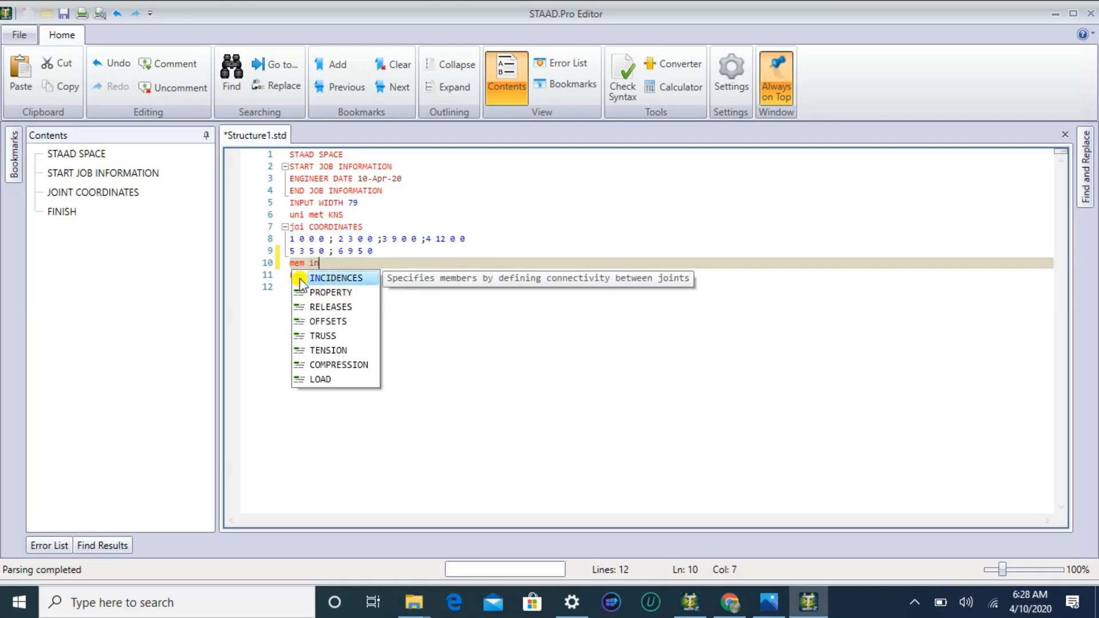
pyautogui.doubleClick(333, 280)
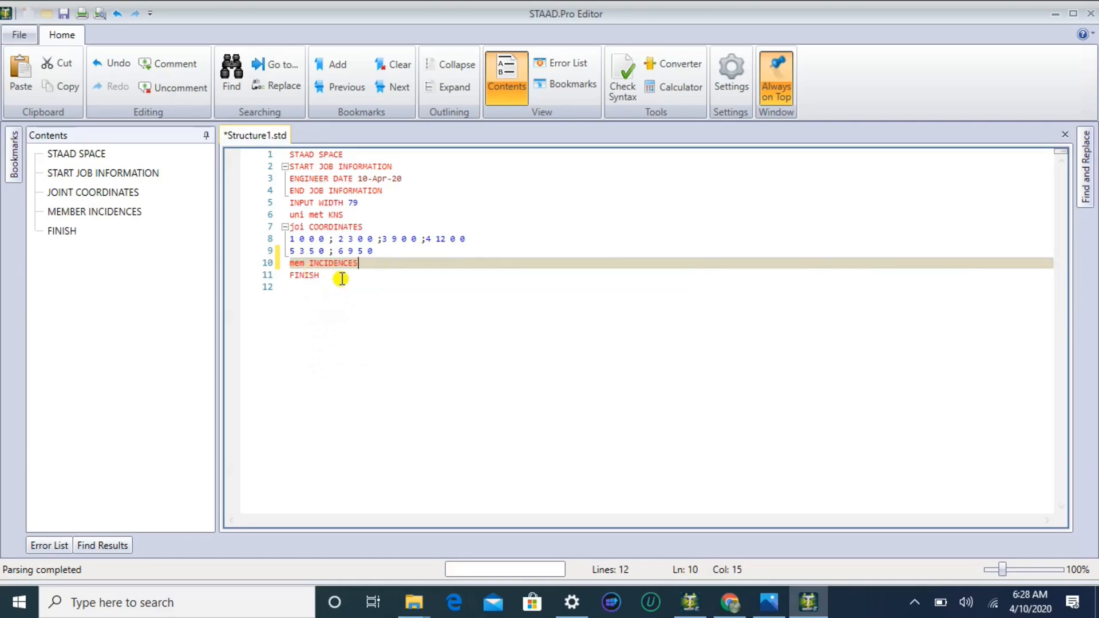
pyautogui.press('Return')
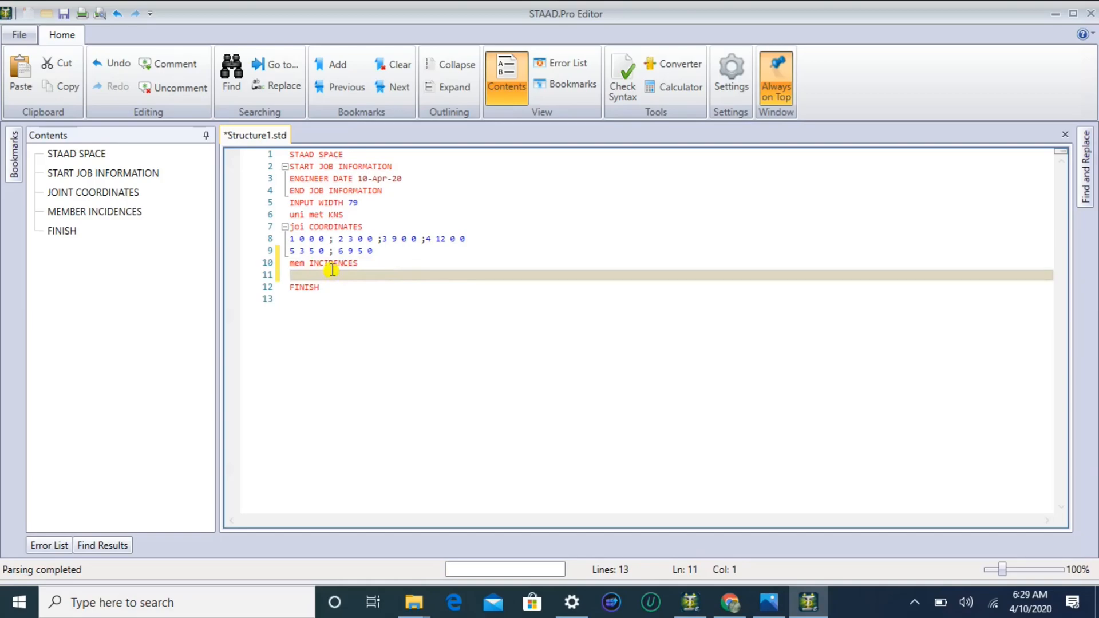
# Step: Enter the incidences of the first two members as "1 1 2 ; 2 2 3"
pyautogui.write('1')
pyautogui.write('2')
pyautogui.press('BackSpace')
pyautogui.write('2 ; 2 2 3')
# Step: Save the command file with the member incidences and close the editor
pyautogui.click(19, 36)
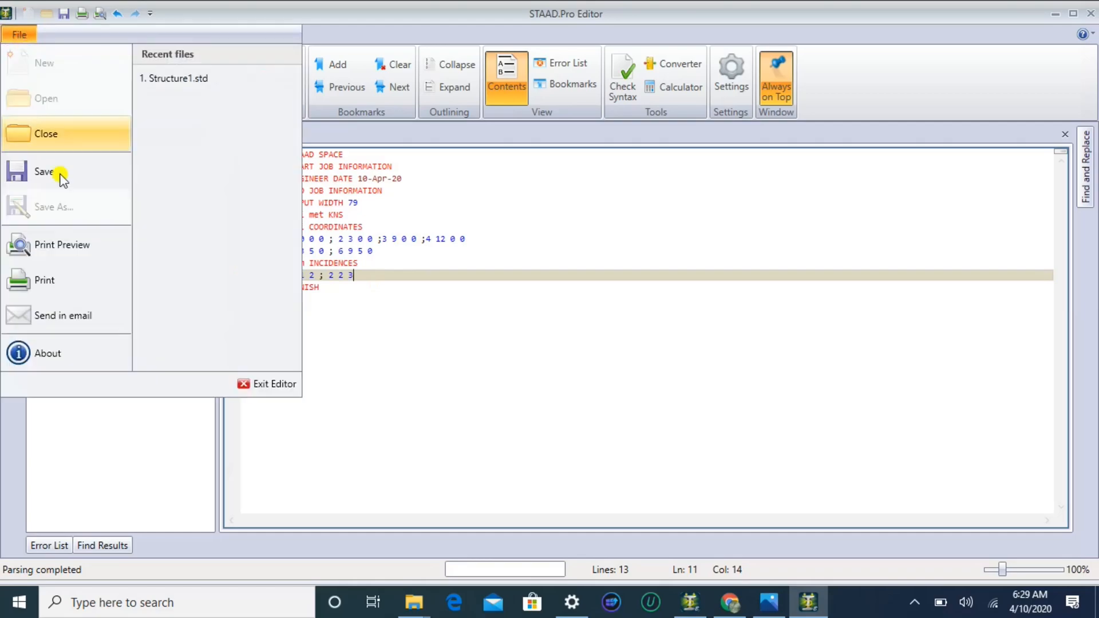
pyautogui.click(50, 172)
pyautogui.click(1090, 13)
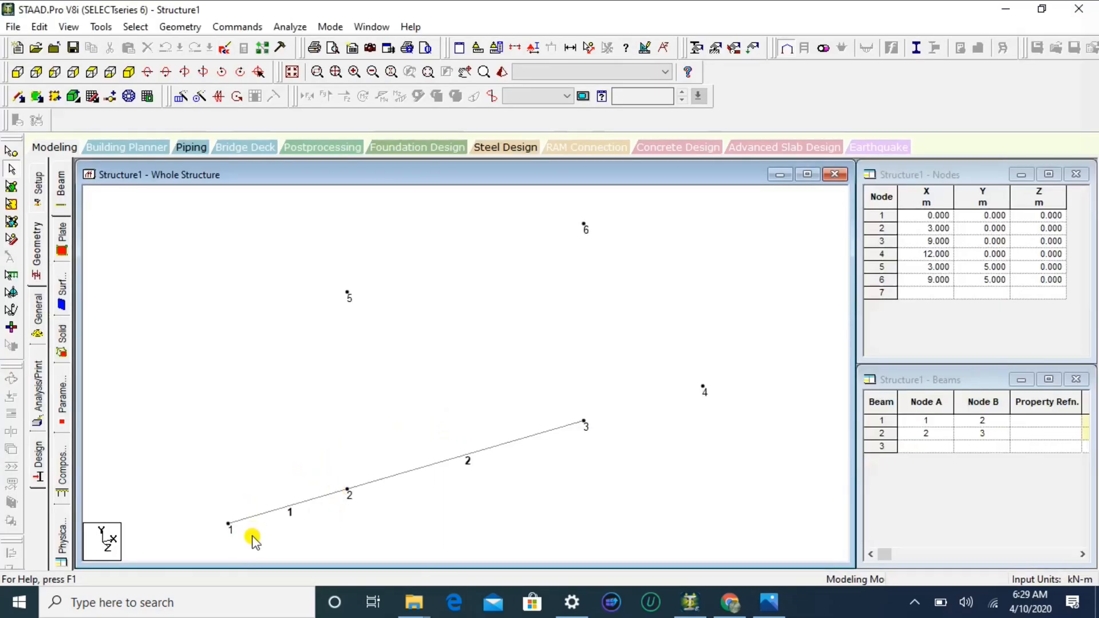
# Step: Check members 1 and 2 in the model by selecting them in turn, and clear the selection
pyautogui.moveTo(246, 495); pyautogui.dragTo(355, 532)
pyautogui.click(441, 493)
pyautogui.click(461, 458)
pyautogui.click(292, 505)
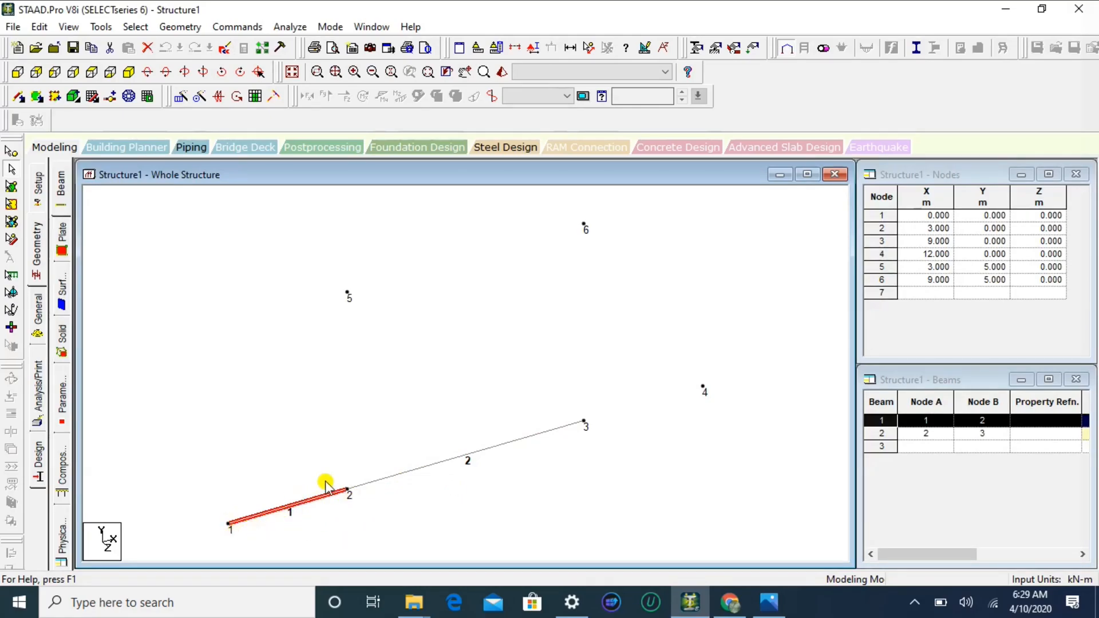
pyautogui.click(431, 462)
pyautogui.click(685, 402)
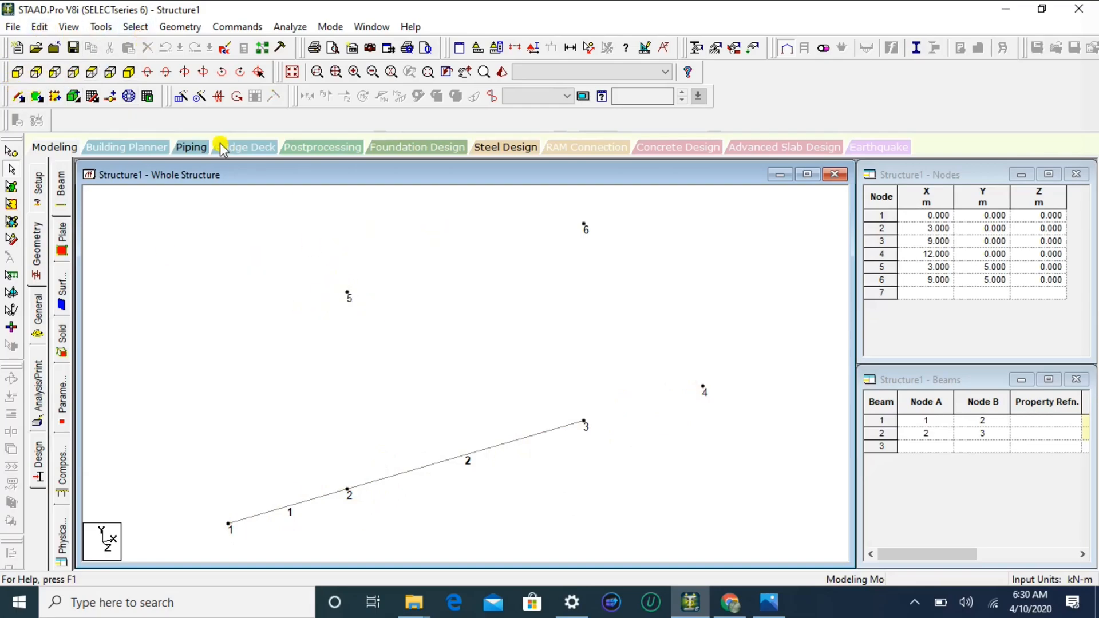
# Step: Add beams between existing nodes 5 and 1, 5 and 6, 4 and 6, and 3 and 4 to complete the truss outline
pyautogui.click(19, 97)
pyautogui.click(347, 293)
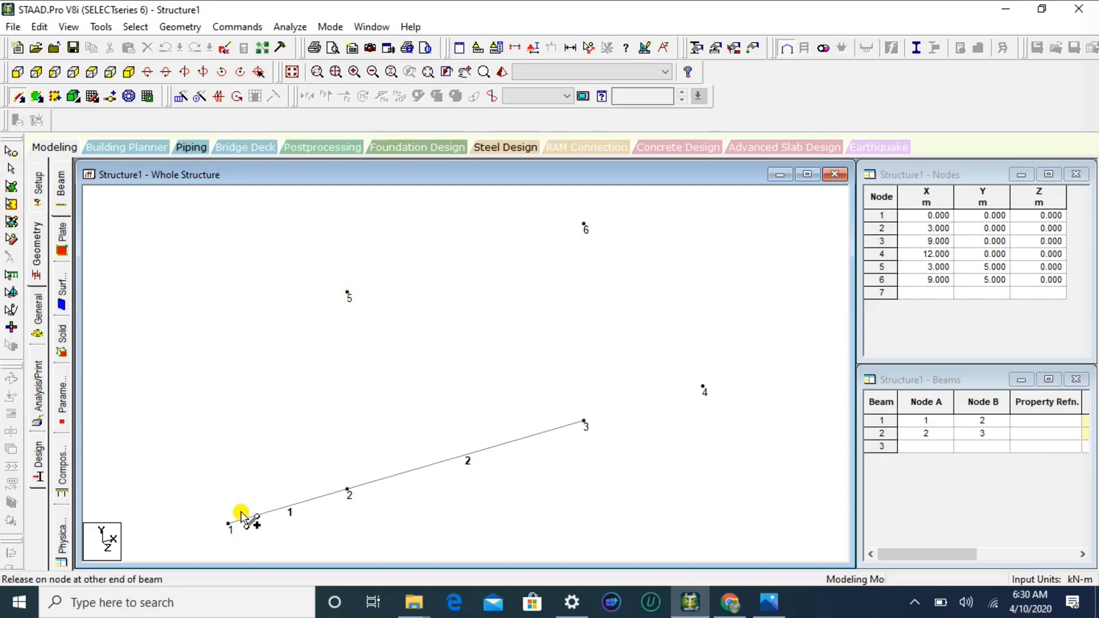
pyautogui.click(228, 524)
pyautogui.click(348, 293)
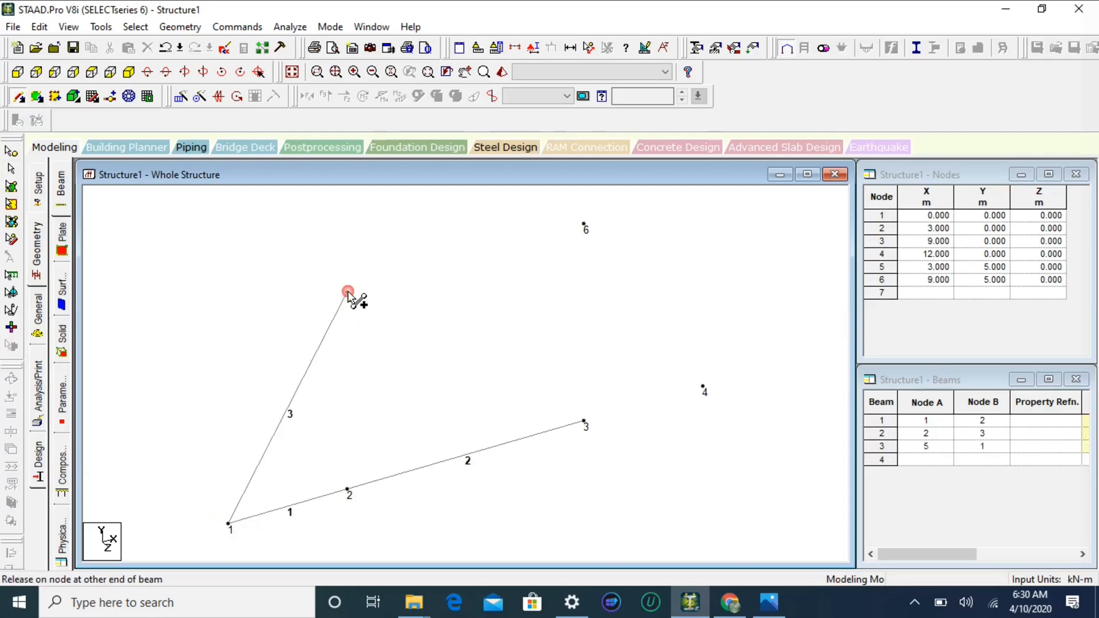
pyautogui.click(584, 224)
pyautogui.click(704, 386)
pyautogui.click(584, 225)
pyautogui.click(594, 422)
pyautogui.click(702, 386)
# Step: Add the inner truss beams from node 6 to 3, node 5 to 2, and node 2 to 6
pyautogui.click(583, 223)
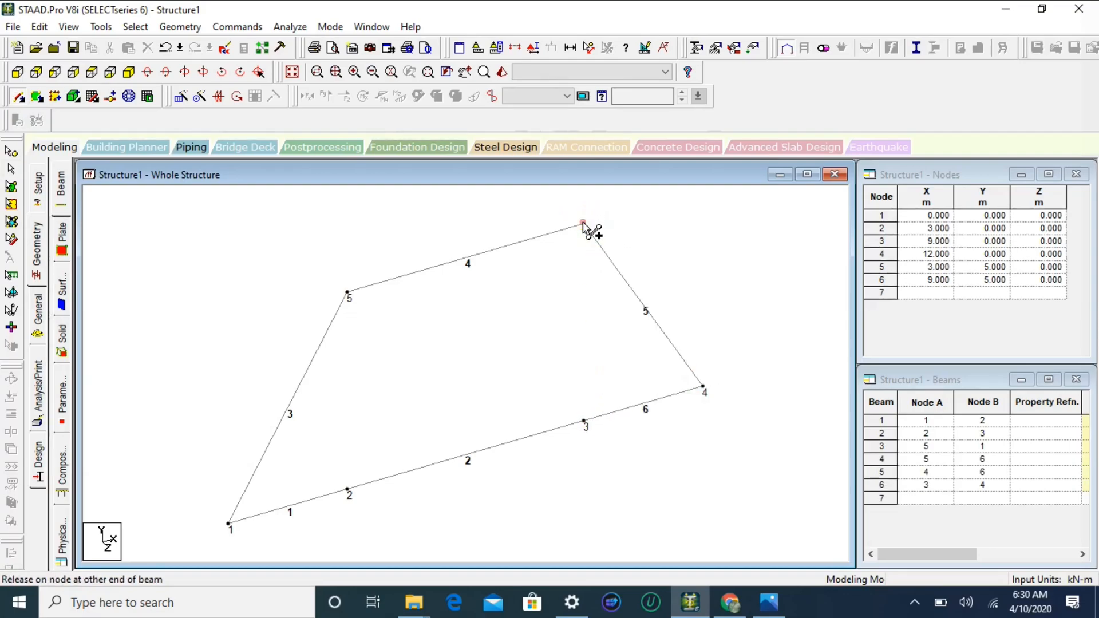
pyautogui.click(584, 422)
pyautogui.click(349, 293)
pyautogui.click(348, 490)
pyautogui.moveTo(348, 488)
pyautogui.mouseDown()
pyautogui.moveTo(585, 265)
pyautogui.moveTo(584, 225)
pyautogui.mouseUp()
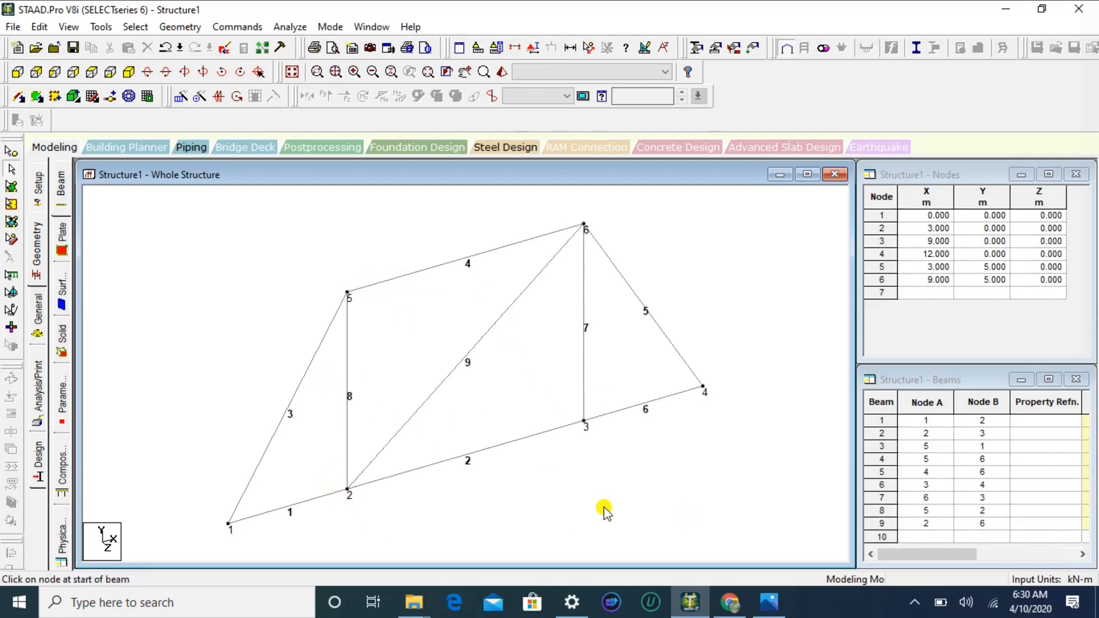
# Step: Save the model, open its command file in the editor, and add a blank line after the joint coordinates
pyautogui.click(223, 48)
pyautogui.click(457, 322)
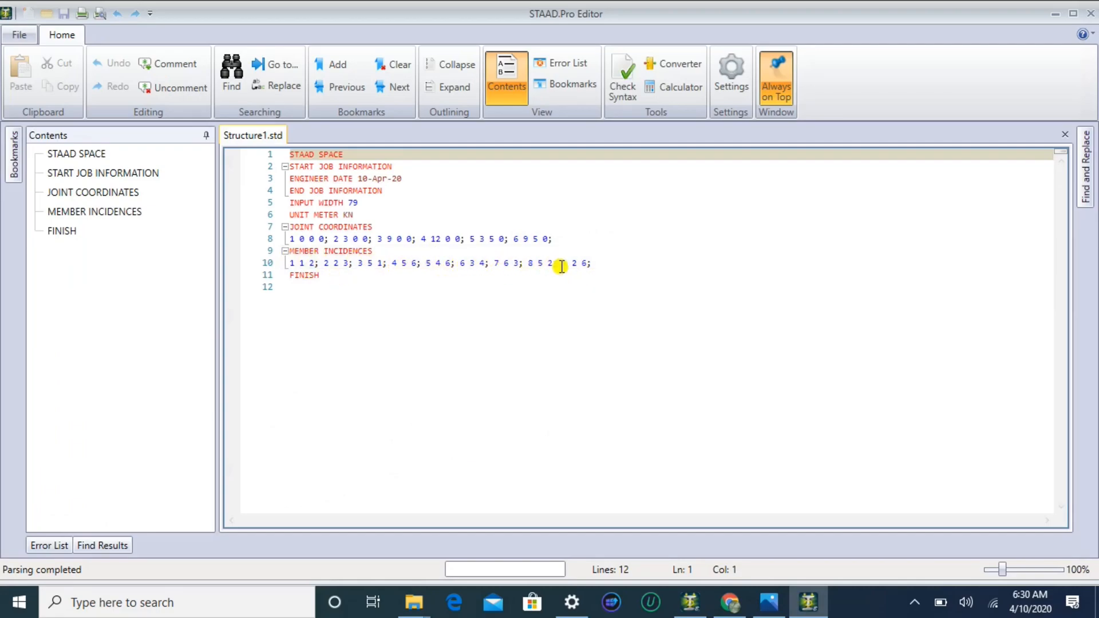
pyautogui.click(587, 261)
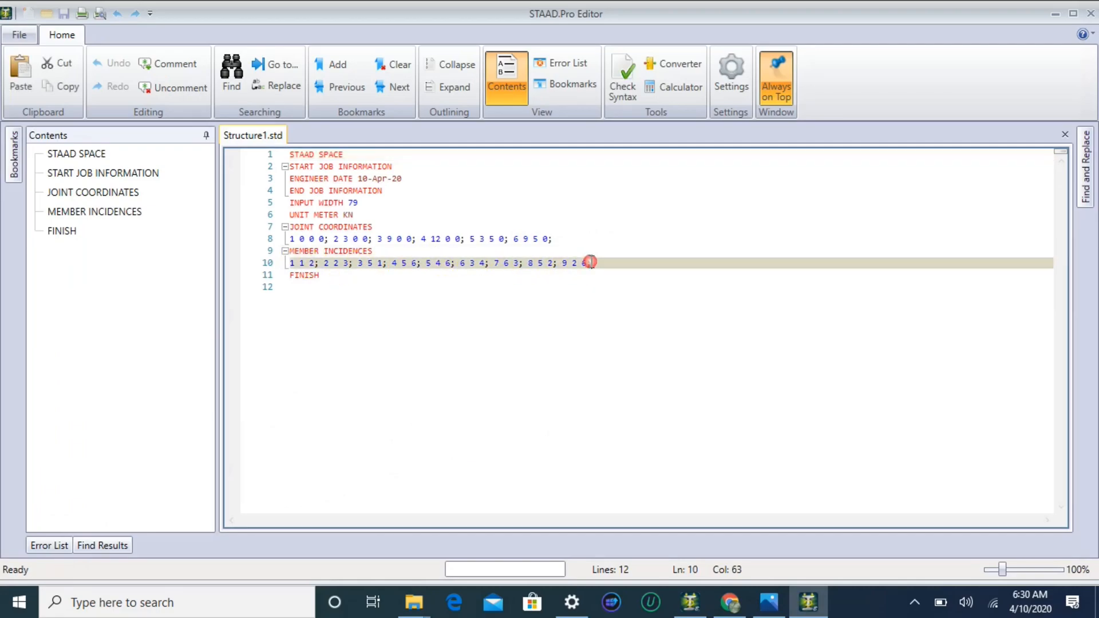
pyautogui.click(563, 239)
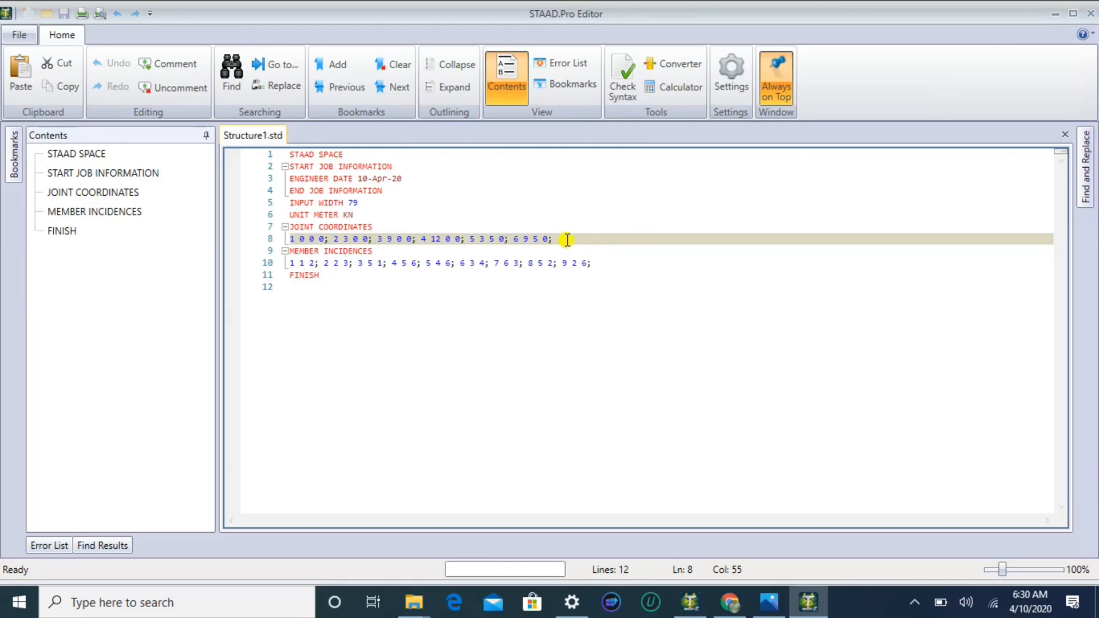
pyautogui.press('Return')
# Step: Comment out the line listing the coordinates of joints 1 to 6 under JOINT COORDINATES
pyautogui.moveTo(553, 238); pyautogui.dragTo(348, 229)
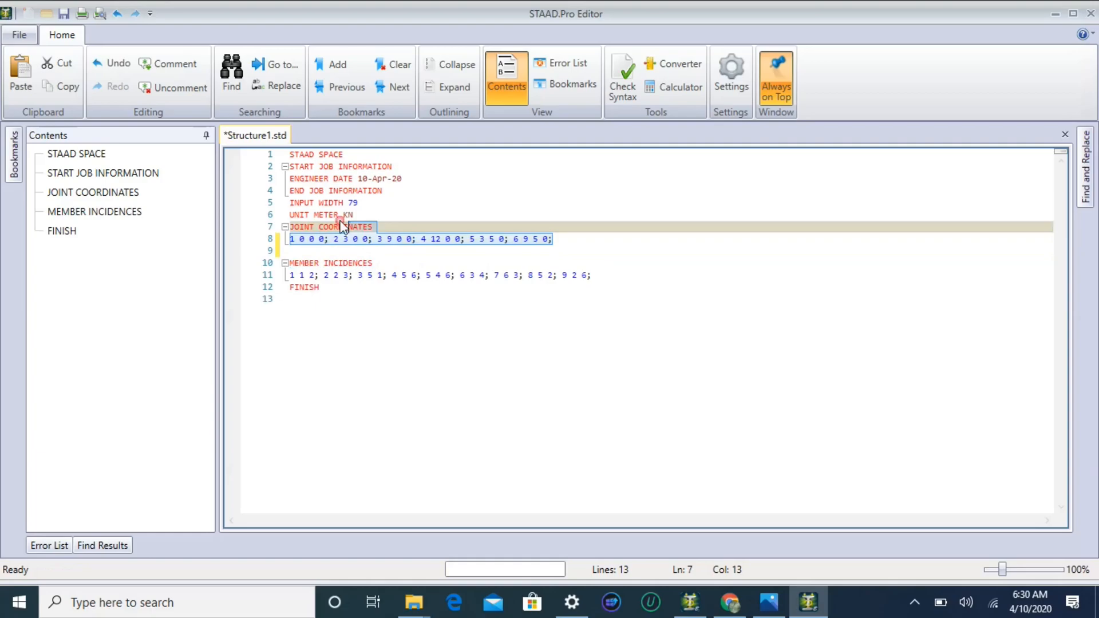
pyautogui.click(569, 238)
pyautogui.moveTo(548, 239); pyautogui.dragTo(321, 234)
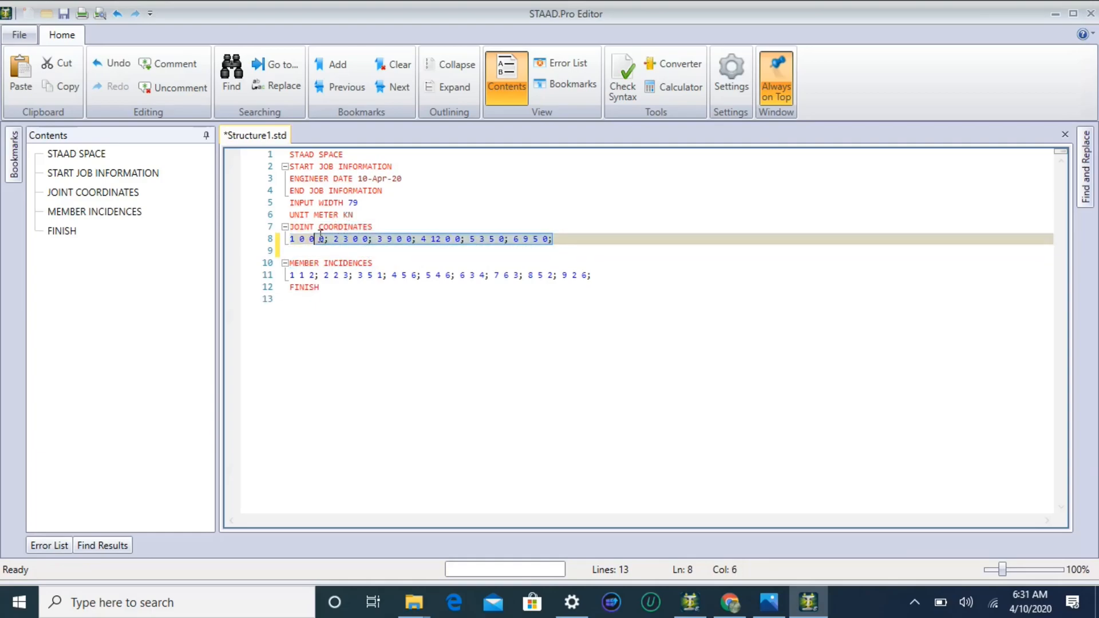
pyautogui.rightClick(297, 237)
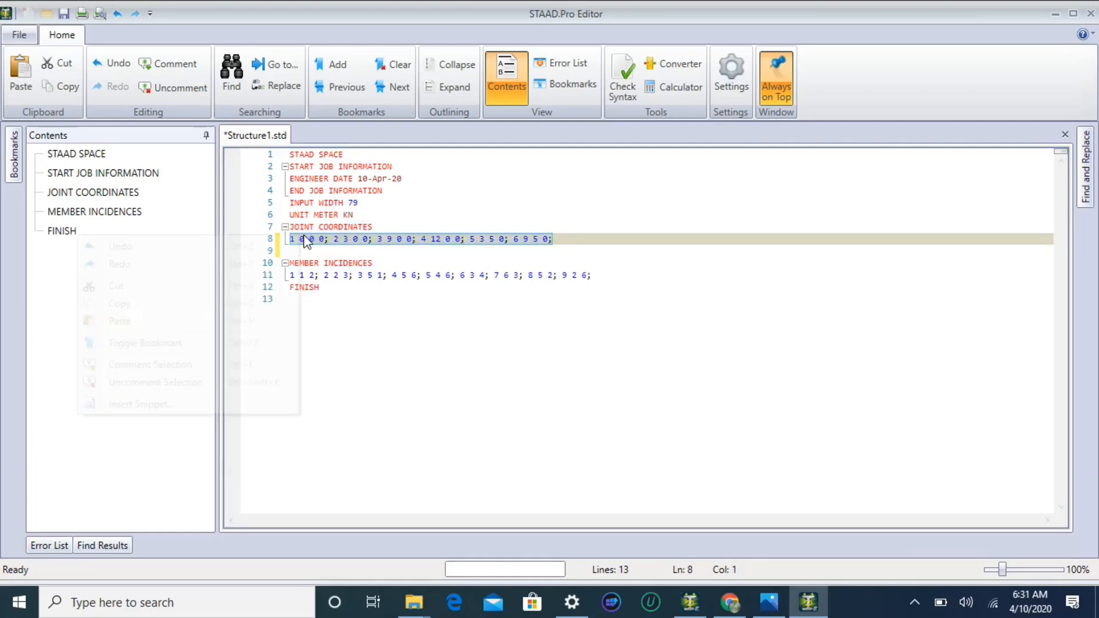
pyautogui.click(135, 383)
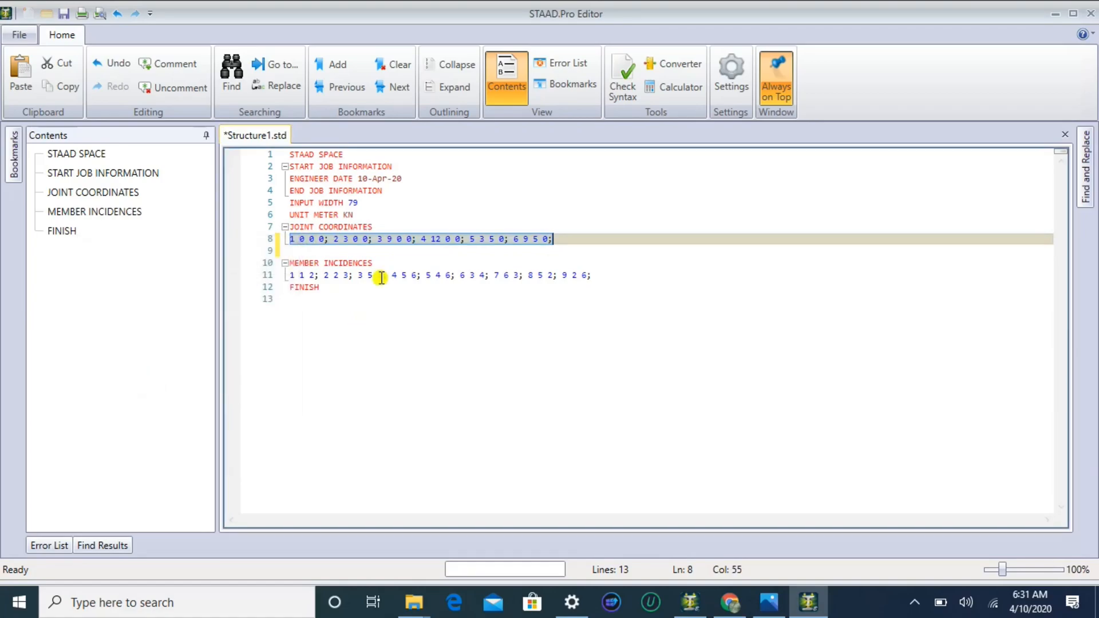
pyautogui.click(388, 243)
pyautogui.moveTo(555, 237); pyautogui.dragTo(293, 240)
pyautogui.rightClick(294, 241)
pyautogui.click(118, 369)
pyautogui.click(458, 260)
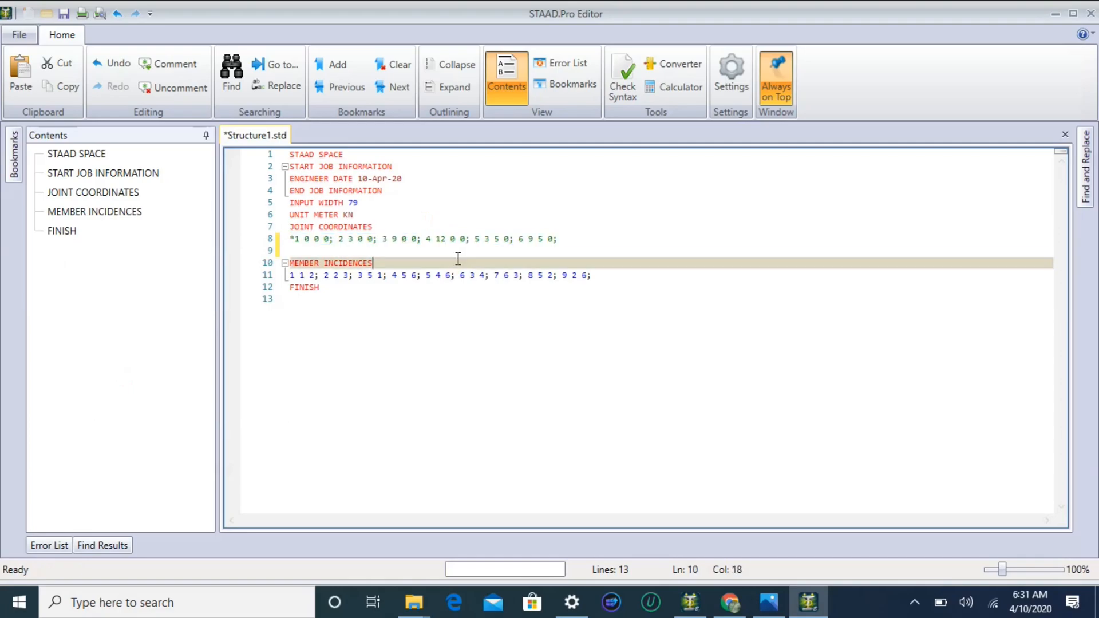
# Step: Save the command file with the commented-out coordinates, close the editor to reload the model, and return to the command file
pyautogui.click(25, 37)
pyautogui.click(50, 172)
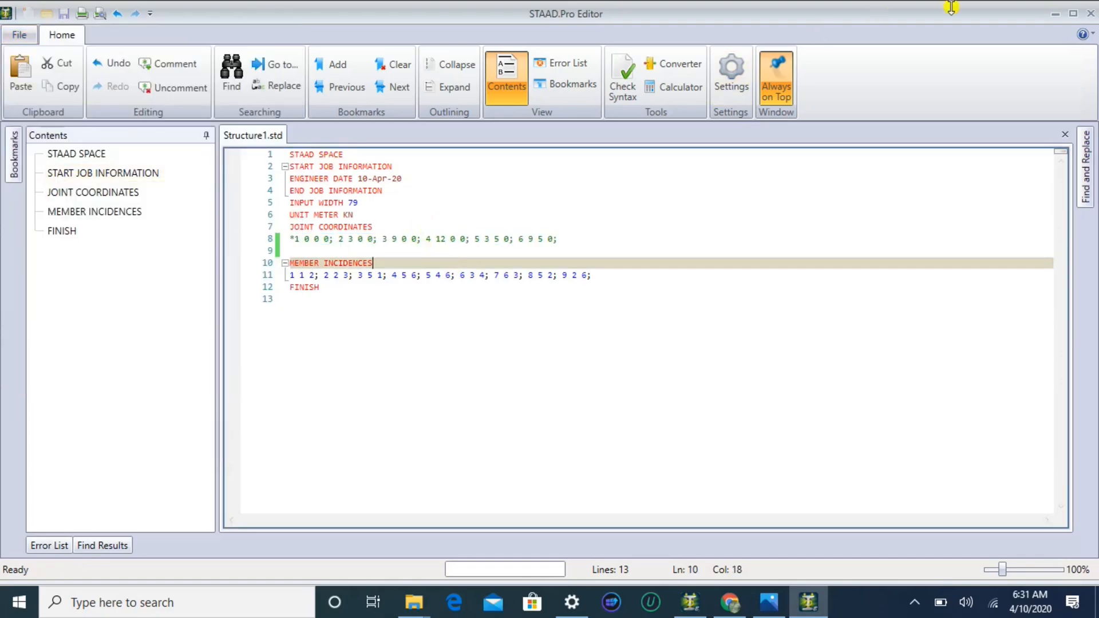
pyautogui.click(1055, 14)
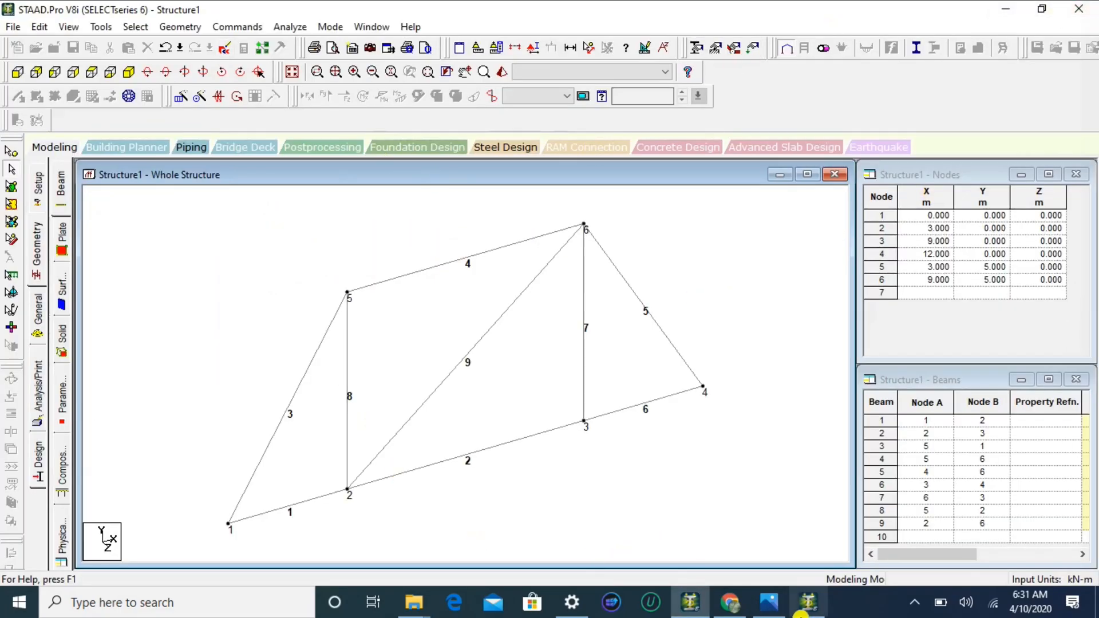
pyautogui.click(808, 603)
pyautogui.click(1089, 13)
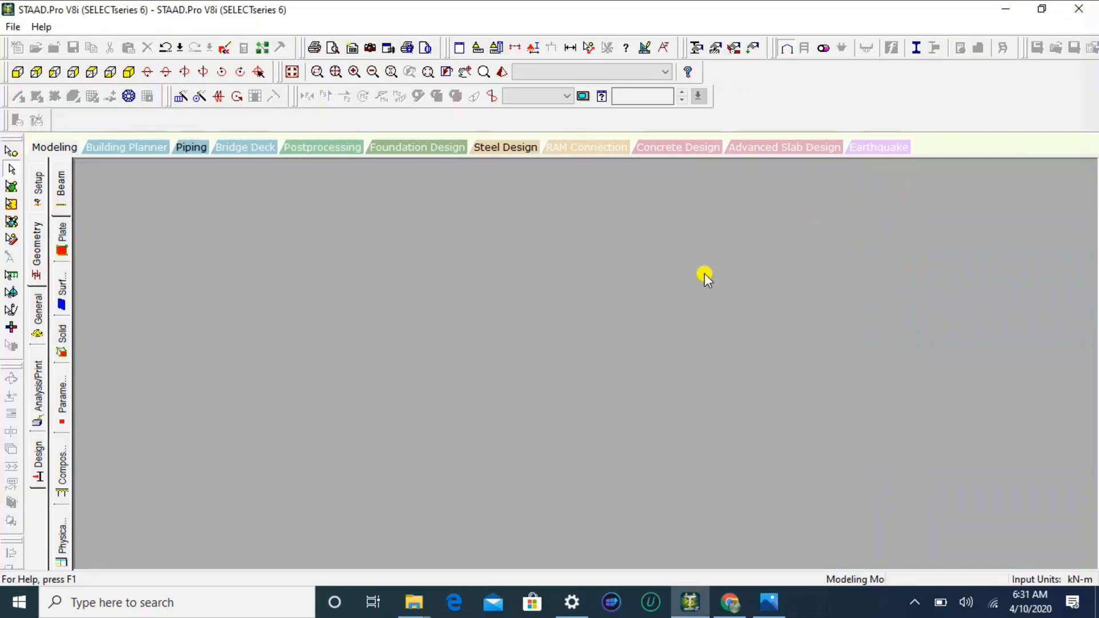
pyautogui.click(569, 335)
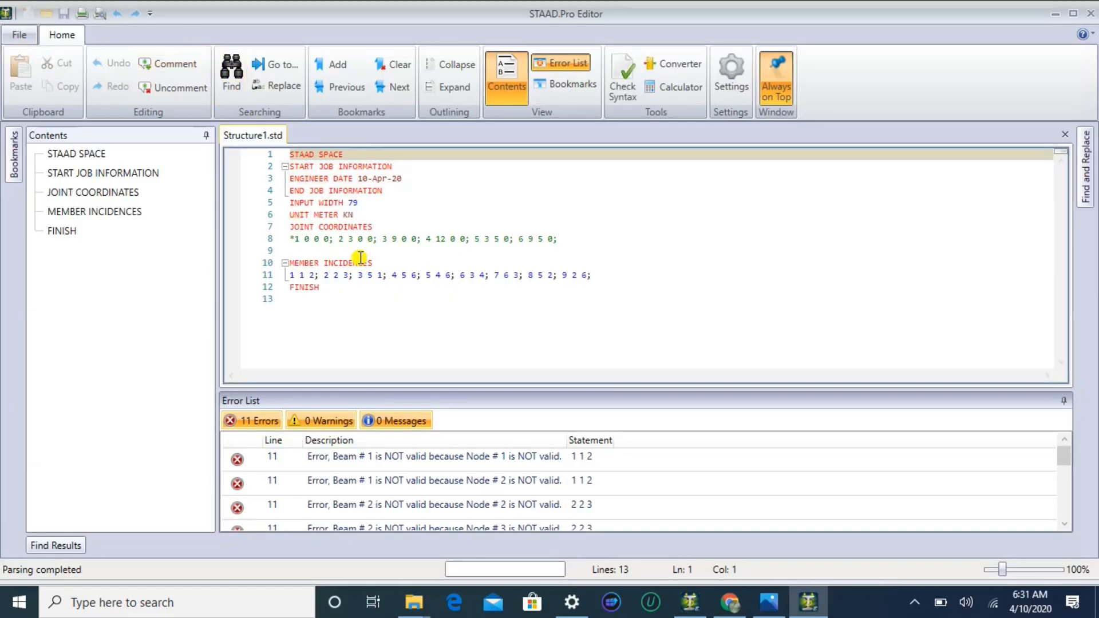
# Step: Uncomment the joint coordinate line in the command file
pyautogui.moveTo(563, 244); pyautogui.dragTo(292, 238)
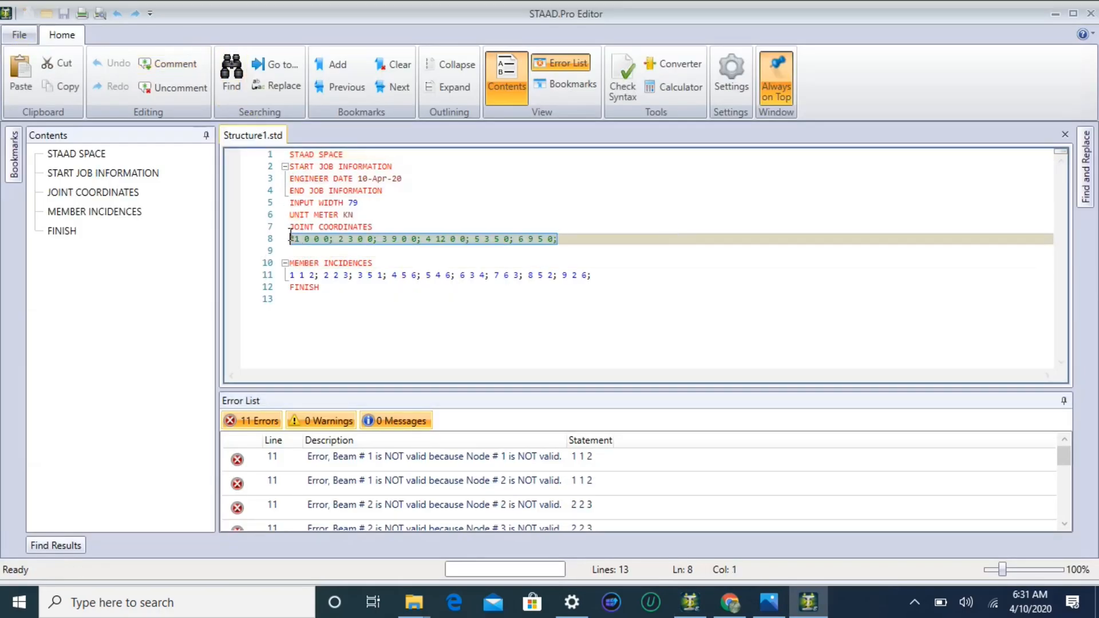
pyautogui.rightClick(298, 243)
pyautogui.click(105, 386)
pyautogui.click(455, 251)
pyautogui.moveTo(551, 238); pyautogui.dragTo(293, 238)
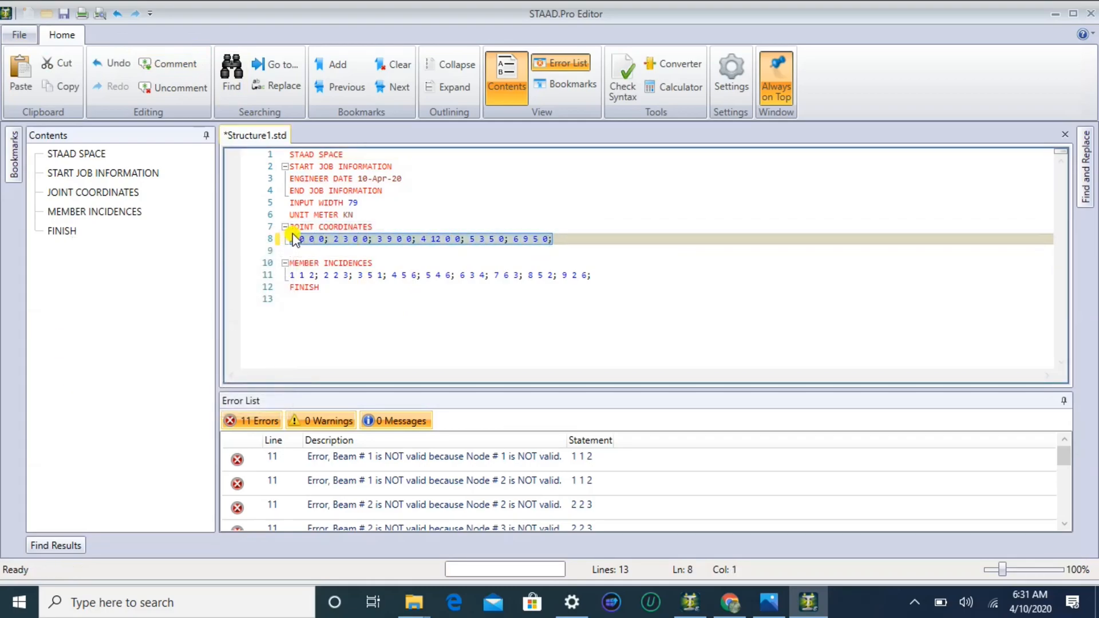
pyautogui.press('Delete')
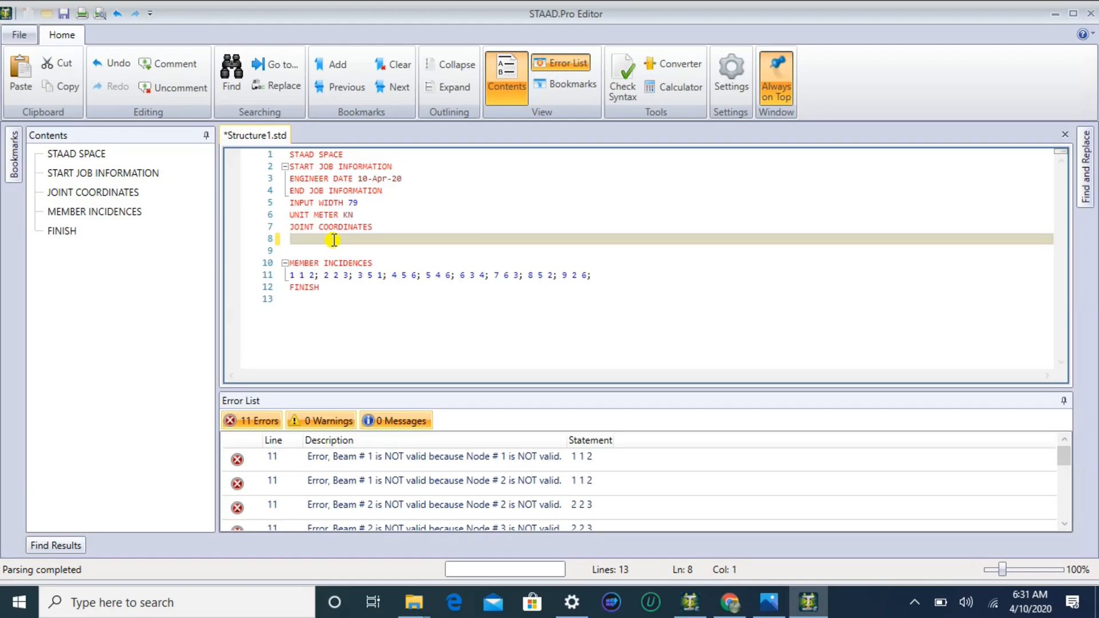
pyautogui.write('1 0 ')
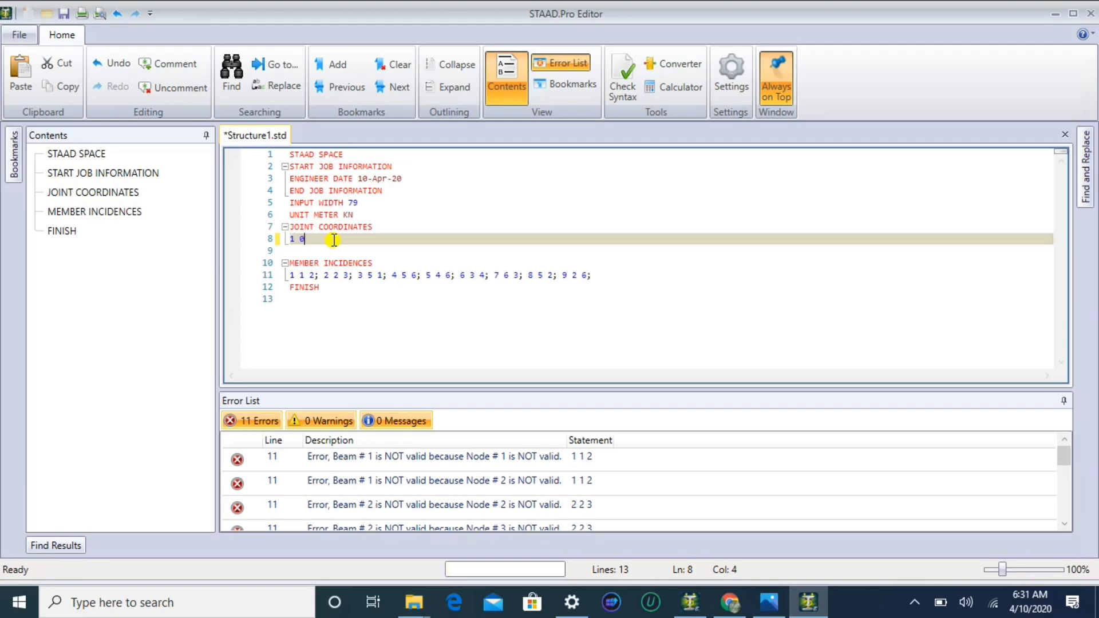
pyautogui.write('0 0 10')
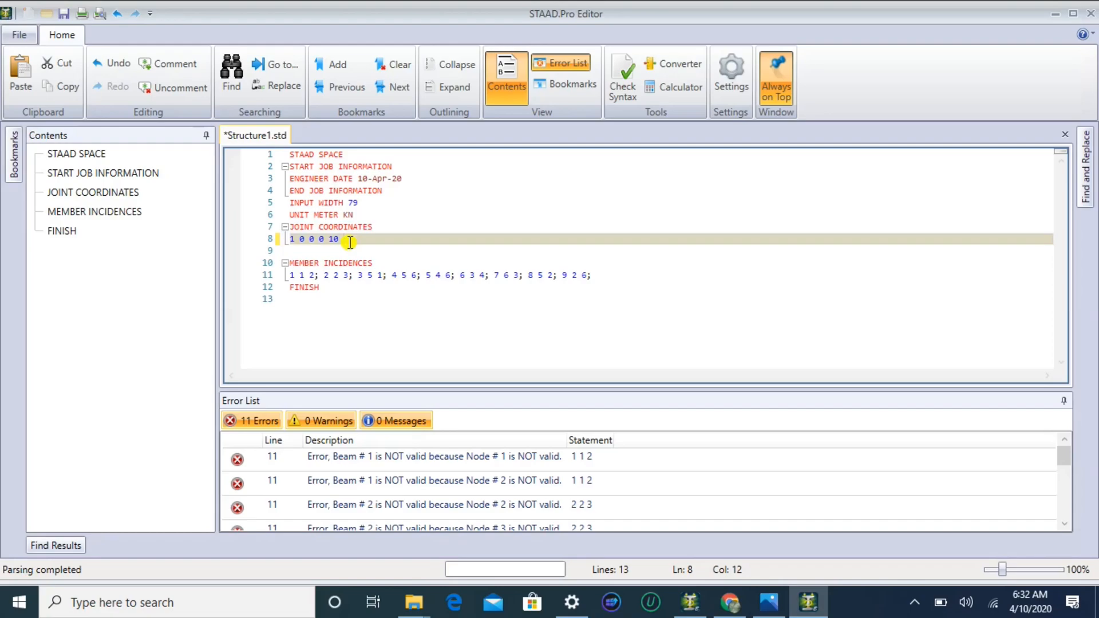
pyautogui.write('45')
pyautogui.write('0')
pyautogui.press('BackSpace')
pyautogui.press('BackSpace')
pyautogui.write('45 0')
# Step: Save the command file with the new joint coordinates and close the editor
pyautogui.click(12, 37)
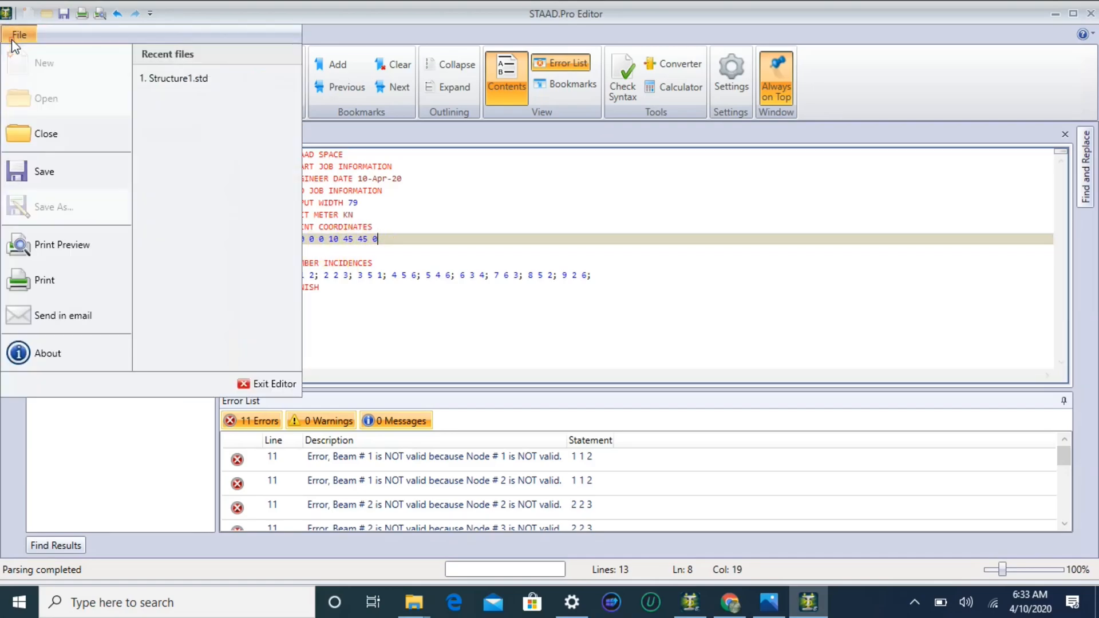
pyautogui.click(29, 173)
pyautogui.click(1090, 13)
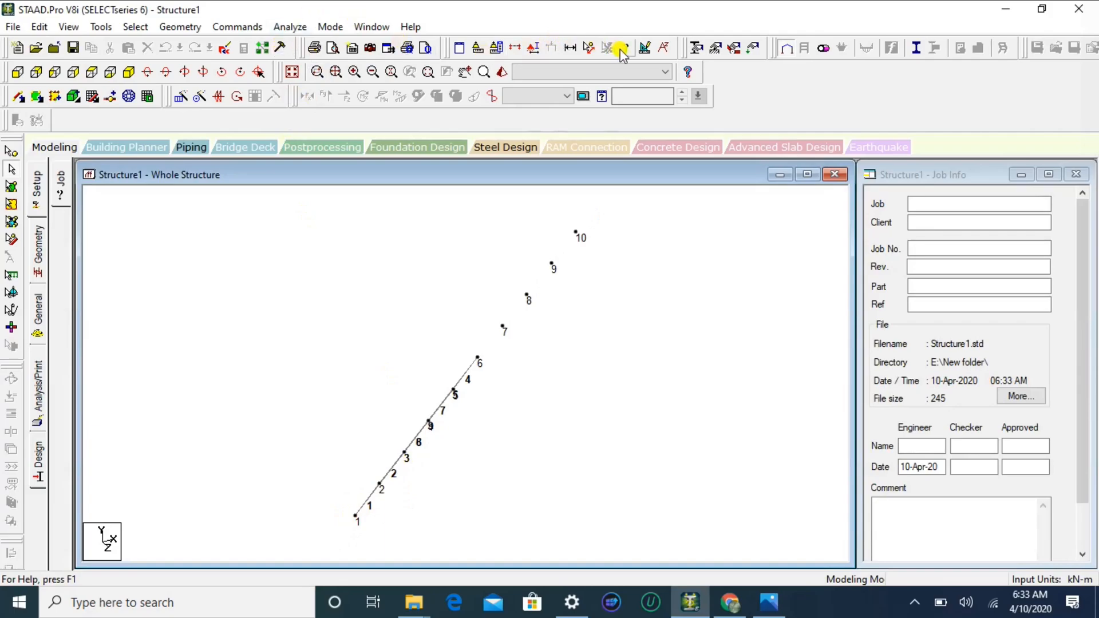
# Step: Hide the beam number labels in the structure view
pyautogui.click(644, 46)
pyautogui.click(690, 87)
pyautogui.click(496, 123)
pyautogui.click(389, 212)
pyautogui.click(633, 532)
pyautogui.click(523, 535)
pyautogui.scroll(2, 353, 527)
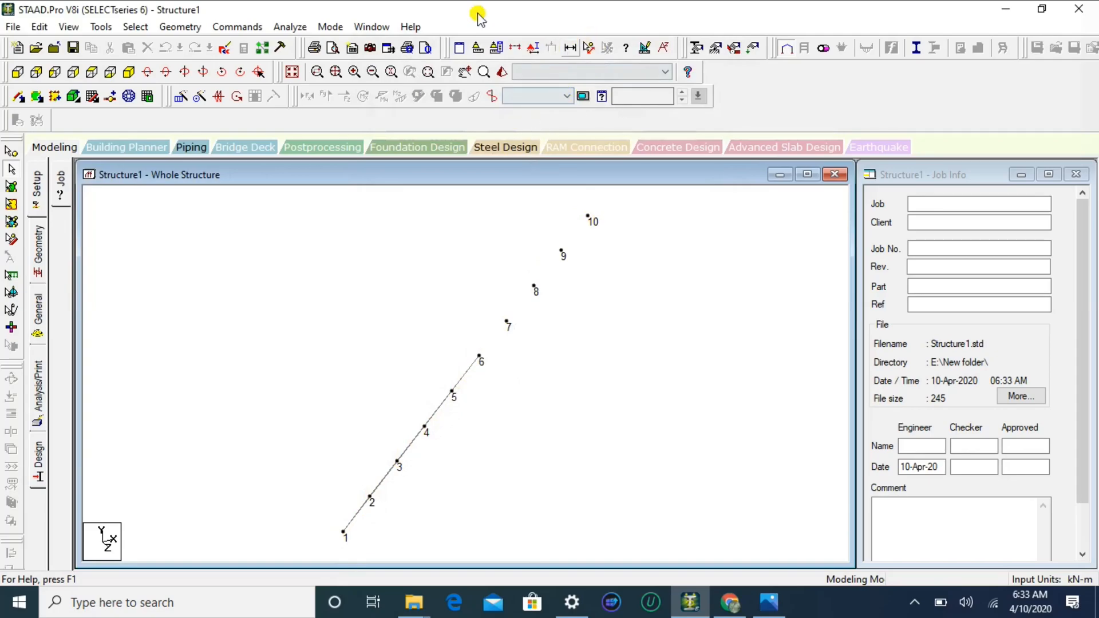
# Step: Reopen the command file in the editor and delete the existing member incidence entries
pyautogui.click(225, 47)
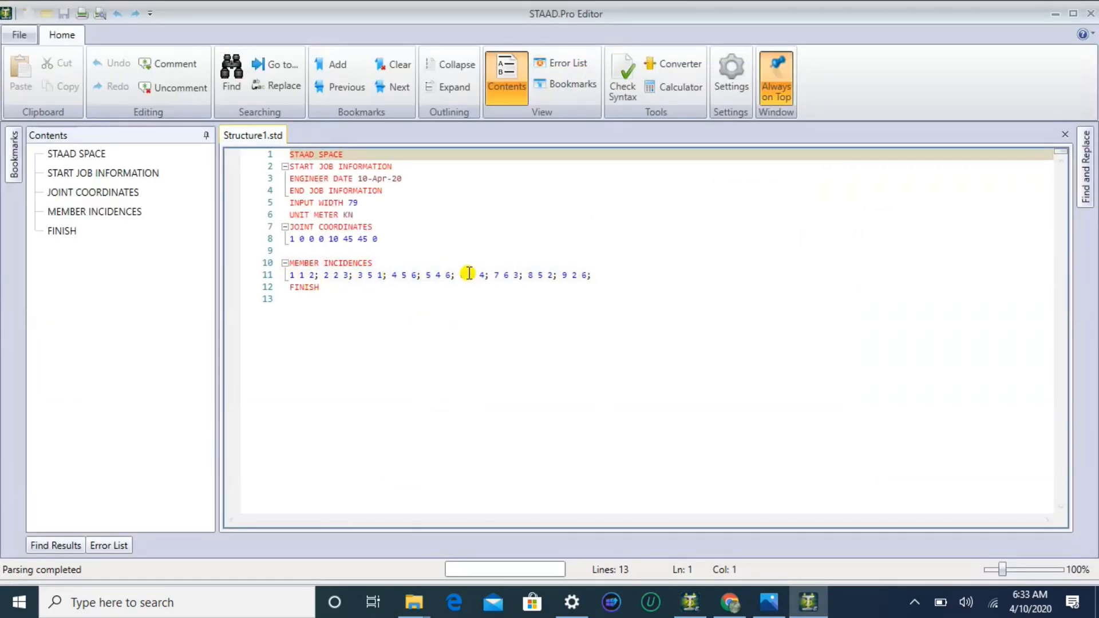
pyautogui.moveTo(591, 276); pyautogui.dragTo(314, 274)
pyautogui.press('Delete')
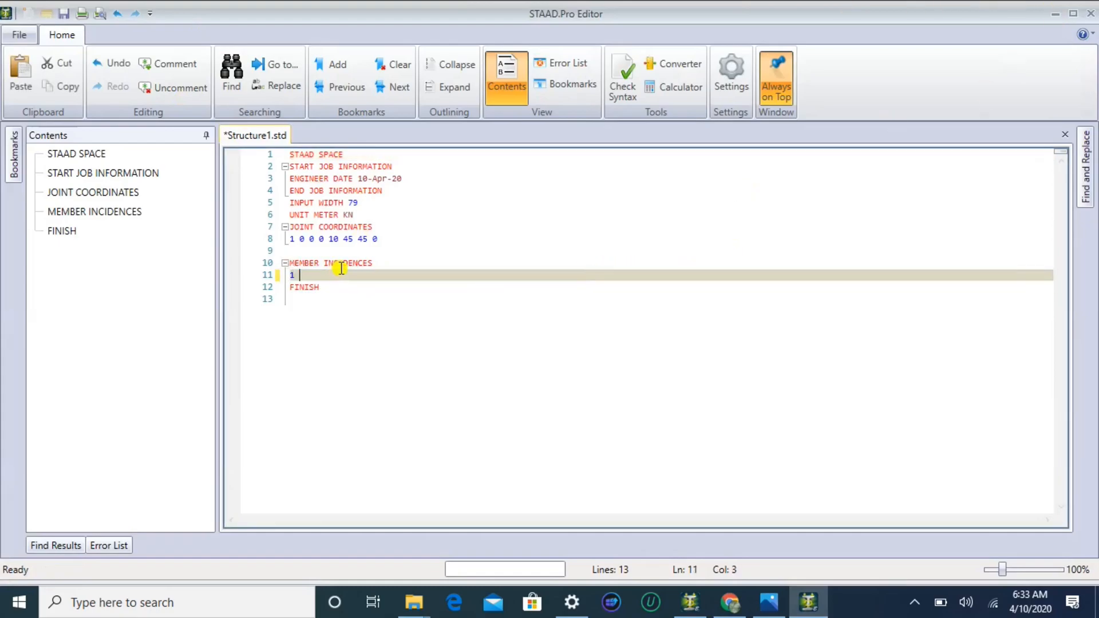
pyautogui.click(914, 603)
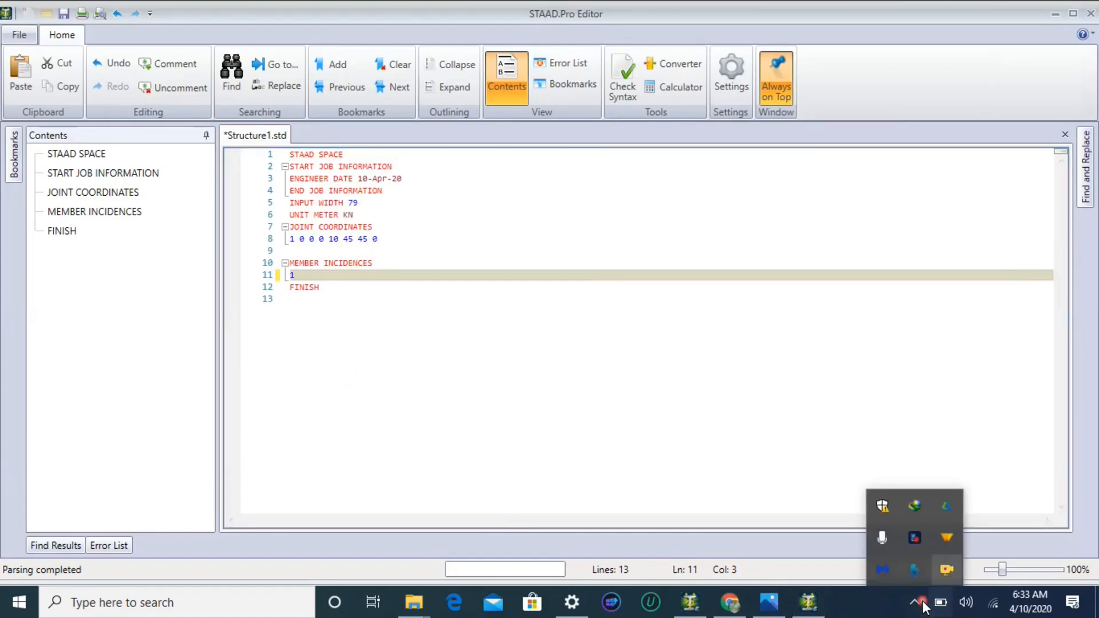
pyautogui.rightClick(947, 569)
pyautogui.click(782, 473)
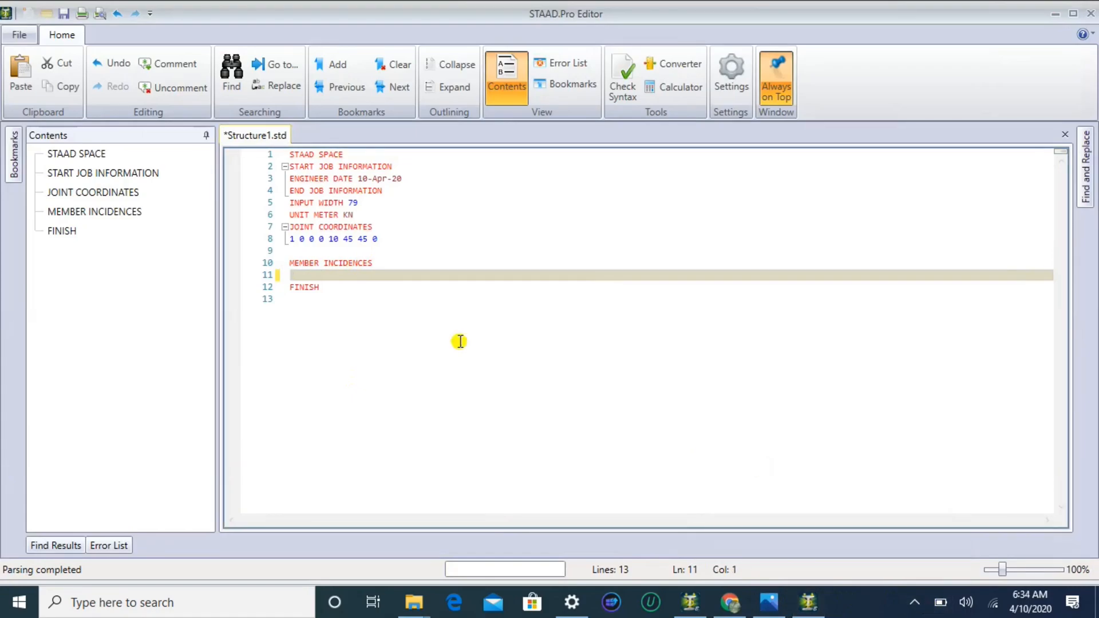
# Step: Enter the member generation entry "1 1 2 9" under MEMBER INCIDENCES
pyautogui.click(305, 275)
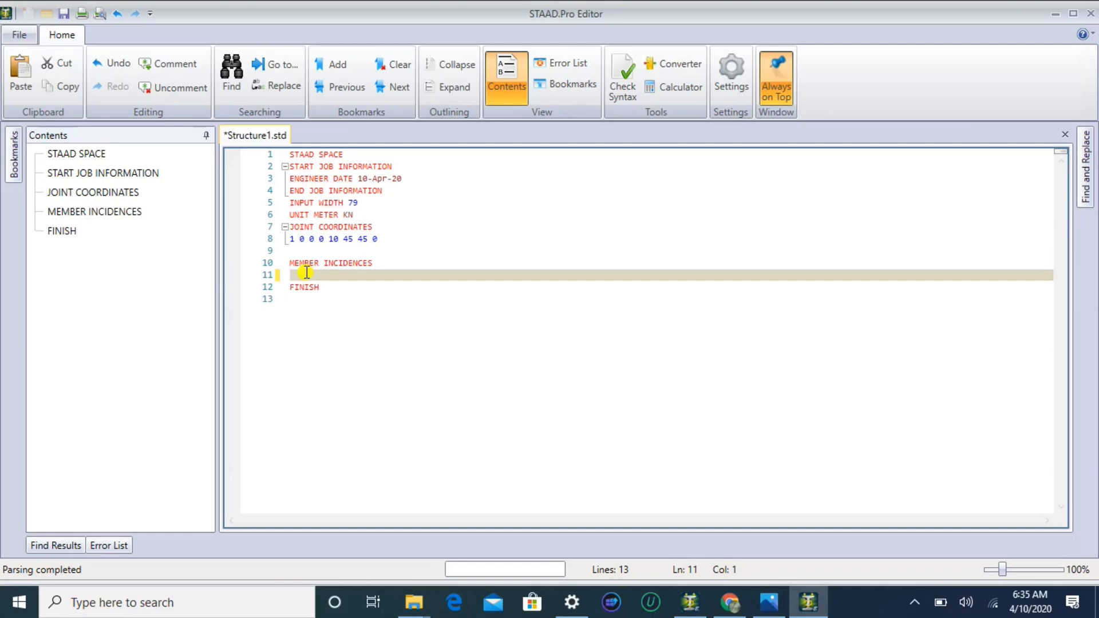
pyautogui.write('1')
pyautogui.write('1 2')
pyautogui.write('9')
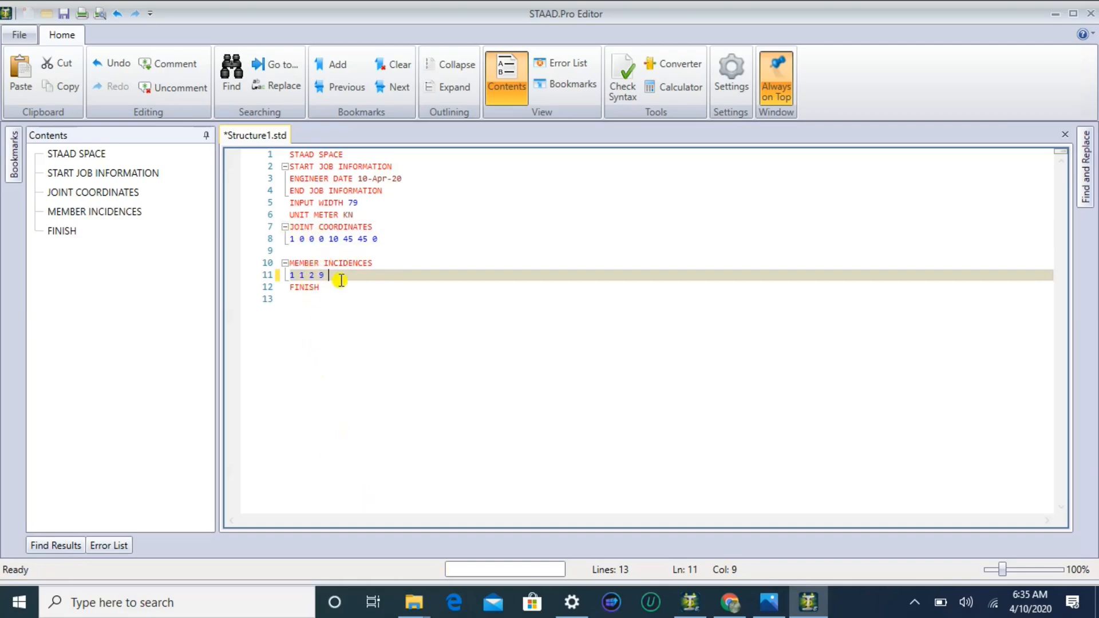
pyautogui.click(295, 276)
pyautogui.click(326, 276)
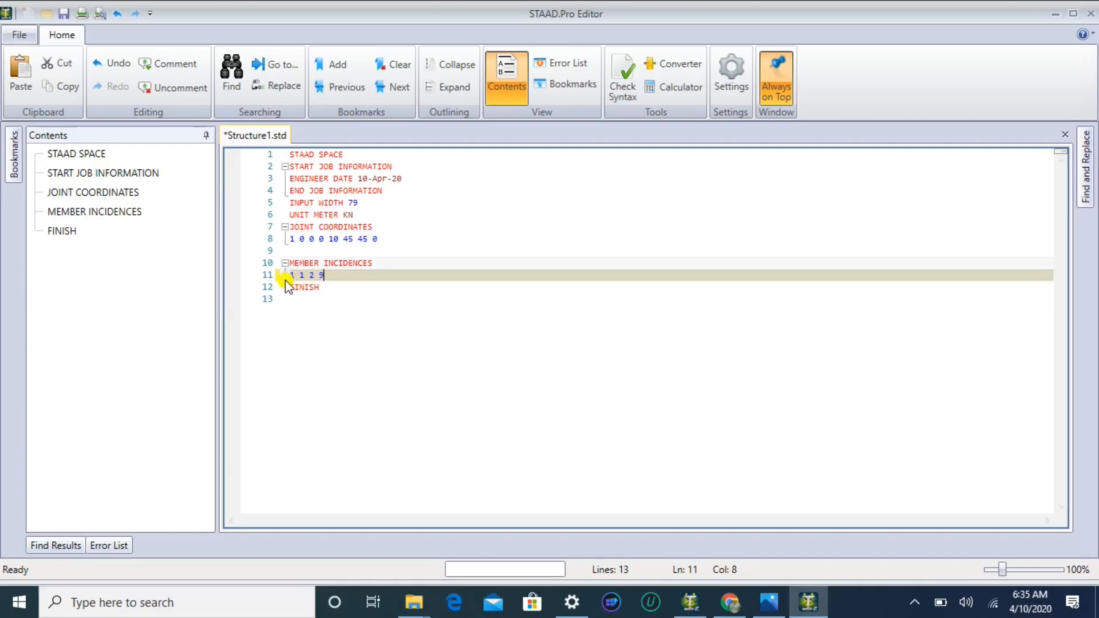
# Step: Save the command file with the new member incidence entry and close the editor
pyautogui.click(20, 39)
pyautogui.click(41, 170)
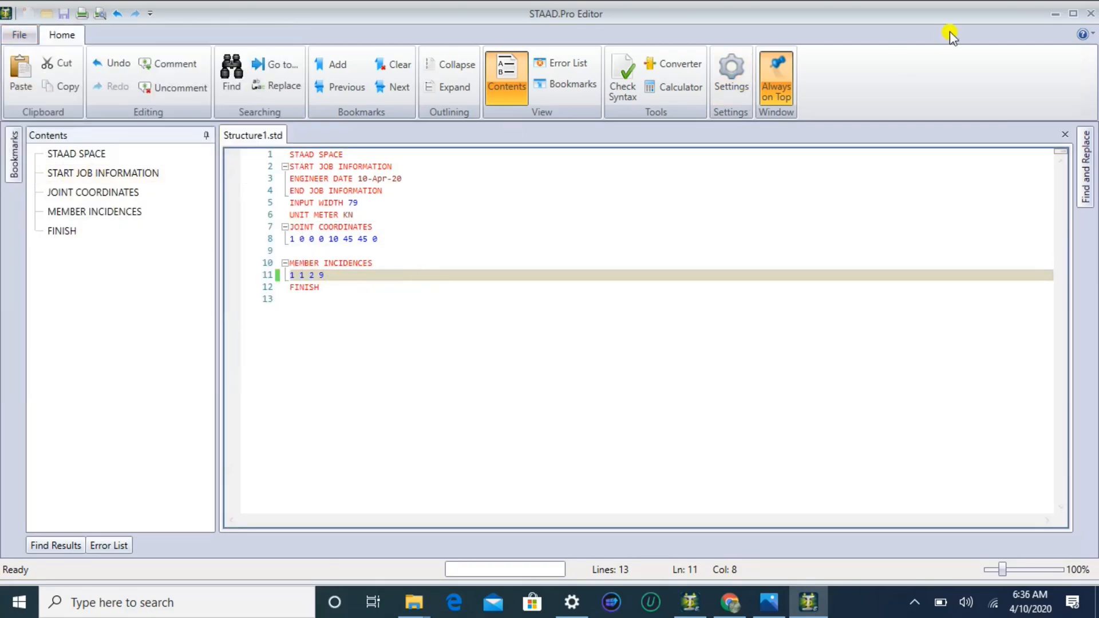
pyautogui.click(1091, 12)
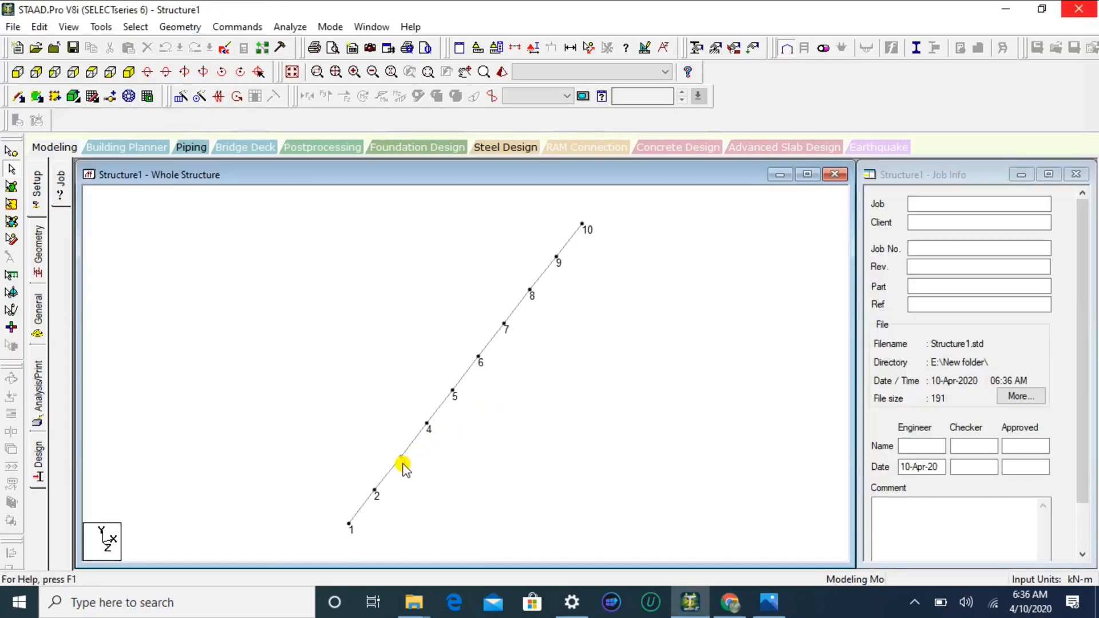
# Step: Check the generated members along the inclined line by selecting several of them in turn, ending with the one between nodes 9 and 10
pyautogui.click(371, 498)
pyautogui.click(393, 473)
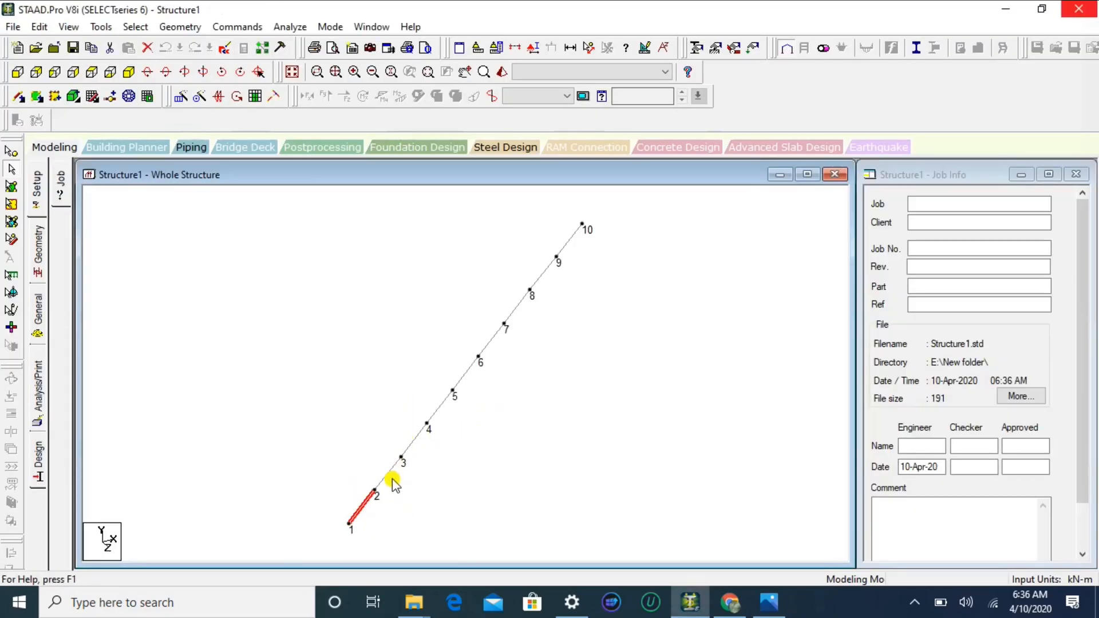
pyautogui.click(420, 441)
pyautogui.click(433, 391)
pyautogui.click(464, 350)
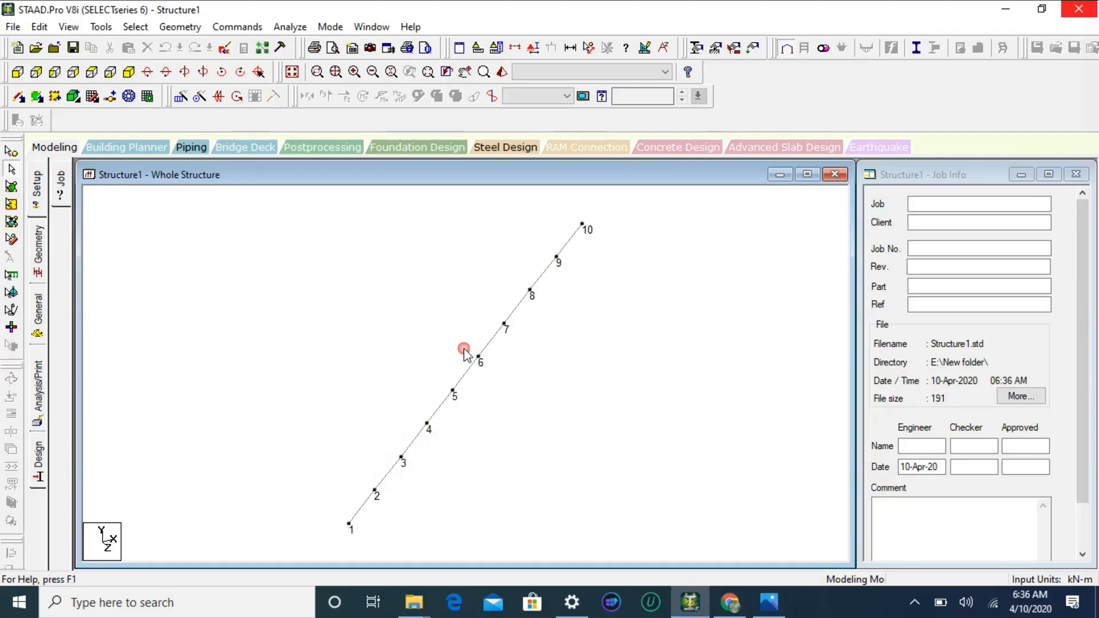
pyautogui.click(574, 237)
# Step: Display the beam number labels in the structure view
pyautogui.click(642, 48)
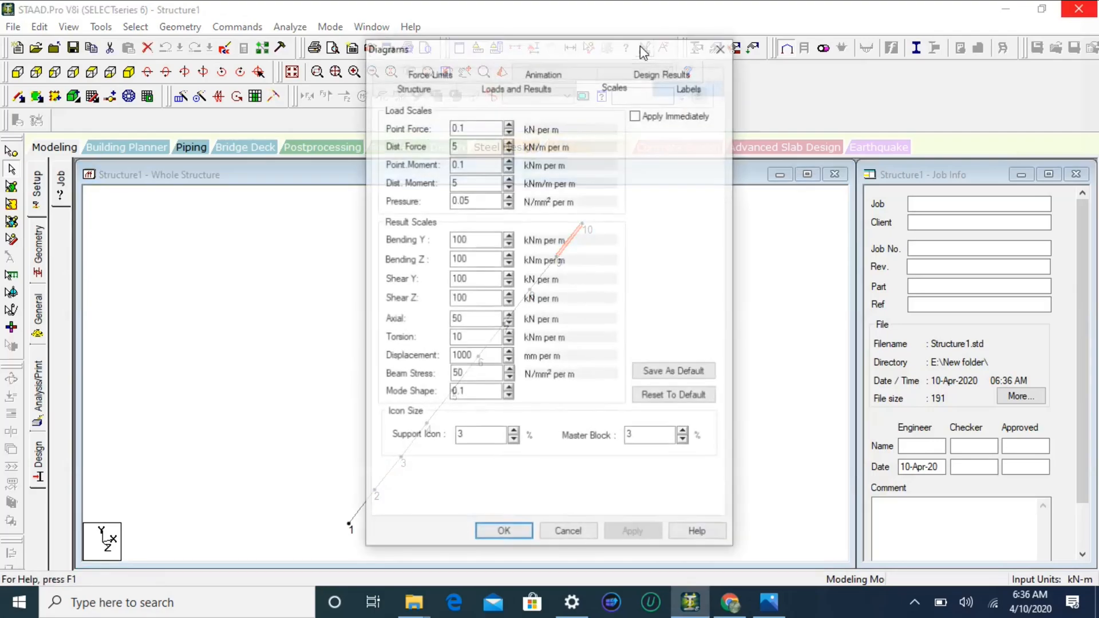
pyautogui.click(691, 87)
pyautogui.click(495, 122)
pyautogui.click(426, 216)
pyautogui.click(632, 533)
pyautogui.click(504, 533)
# Step: Check member 9 at the upper end of the line by selecting it, and clear the selection
pyautogui.click(567, 240)
pyautogui.moveTo(563, 225); pyautogui.dragTo(574, 243)
pyautogui.click(587, 272)
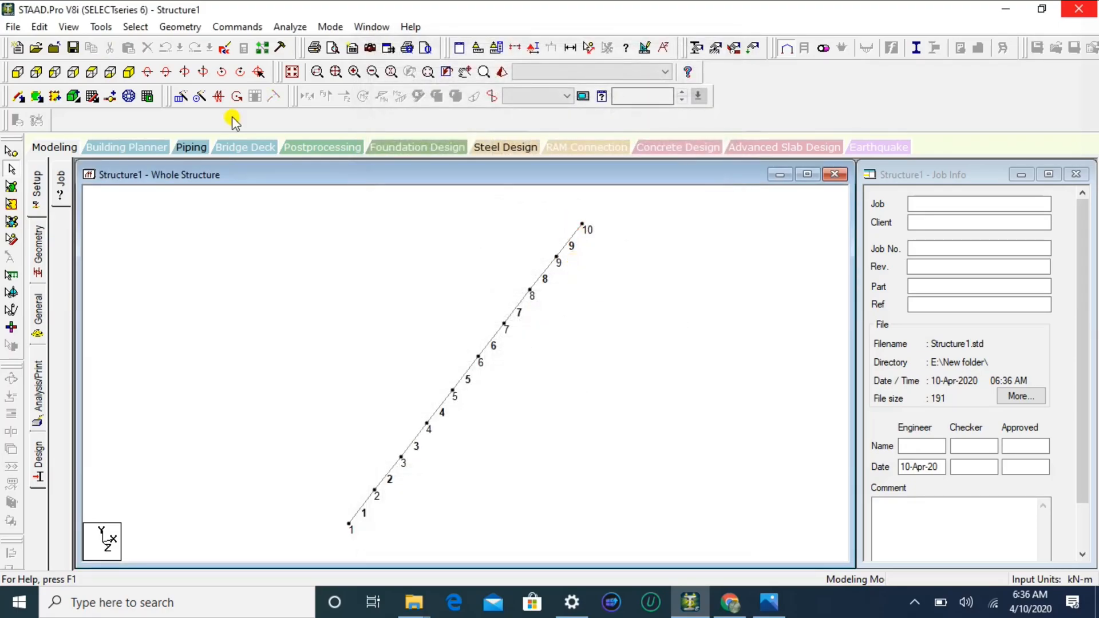
# Step: Open the command file in the editor at the end of the "1 1 2 9" member incidence line
pyautogui.click(222, 51)
pyautogui.click(338, 277)
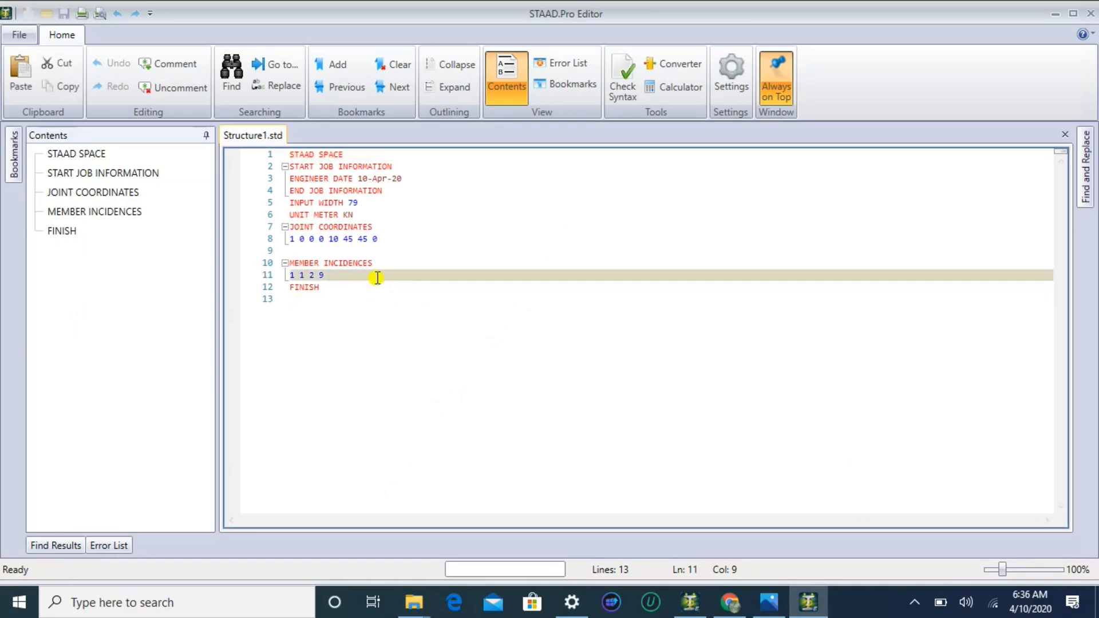
pyautogui.click(914, 602)
pyautogui.rightClick(952, 568)
pyautogui.click(735, 453)
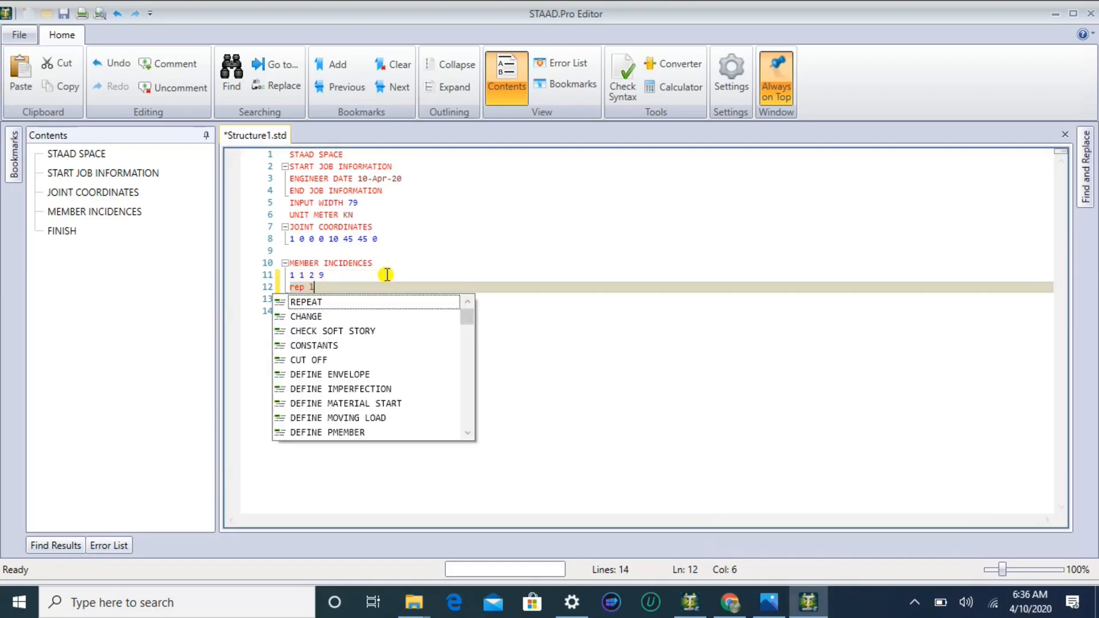
pyautogui.write('1 11')
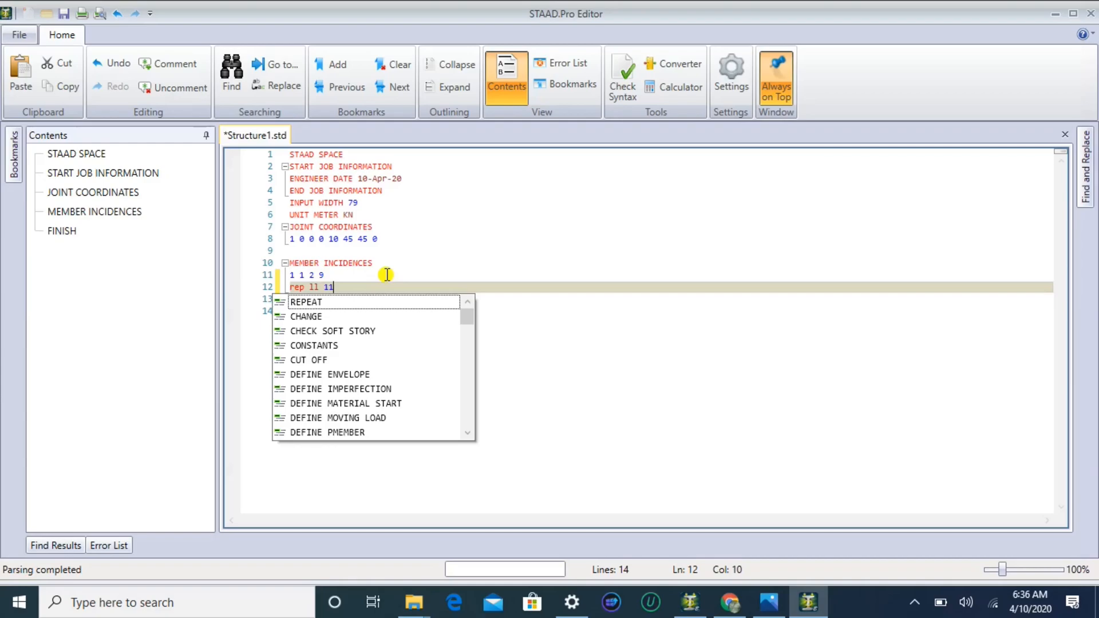
pyautogui.press('BackSpace')
pyautogui.press('BackSpace')
pyautogui.press('BackSpace')
pyautogui.press('BackSpace')
pyautogui.press('BackSpace')
pyautogui.press('Return')
pyautogui.write('1')
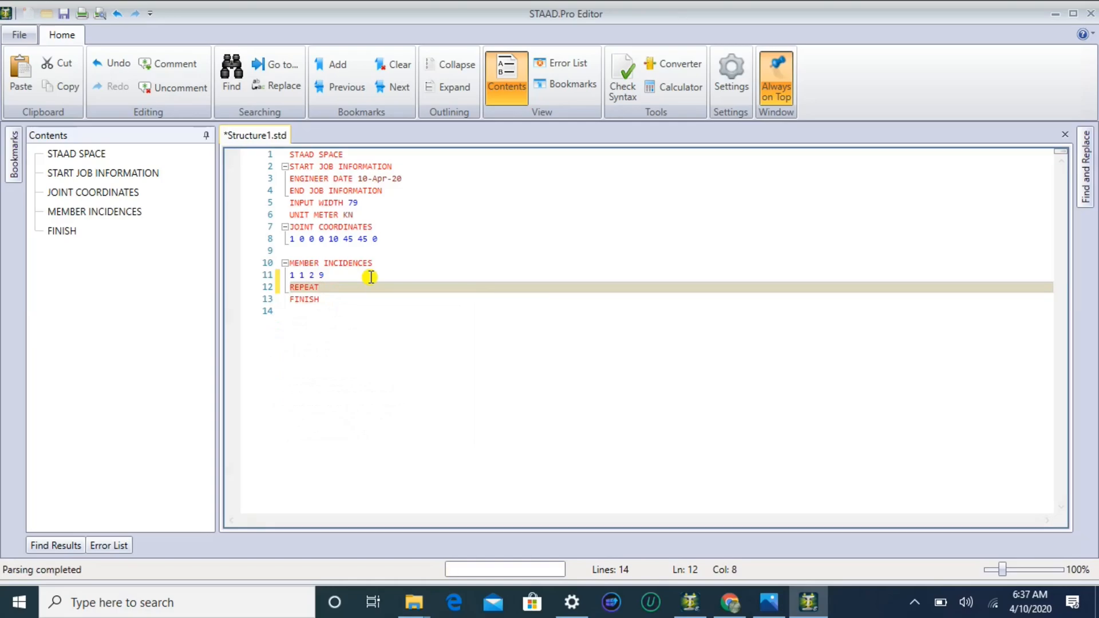
pyautogui.moveTo(335, 292); pyautogui.dragTo(289, 287)
pyautogui.press('BackSpace')
pyautogui.press('BackSpace')
pyautogui.click(401, 241)
pyautogui.click(311, 256)
pyautogui.write('rep')
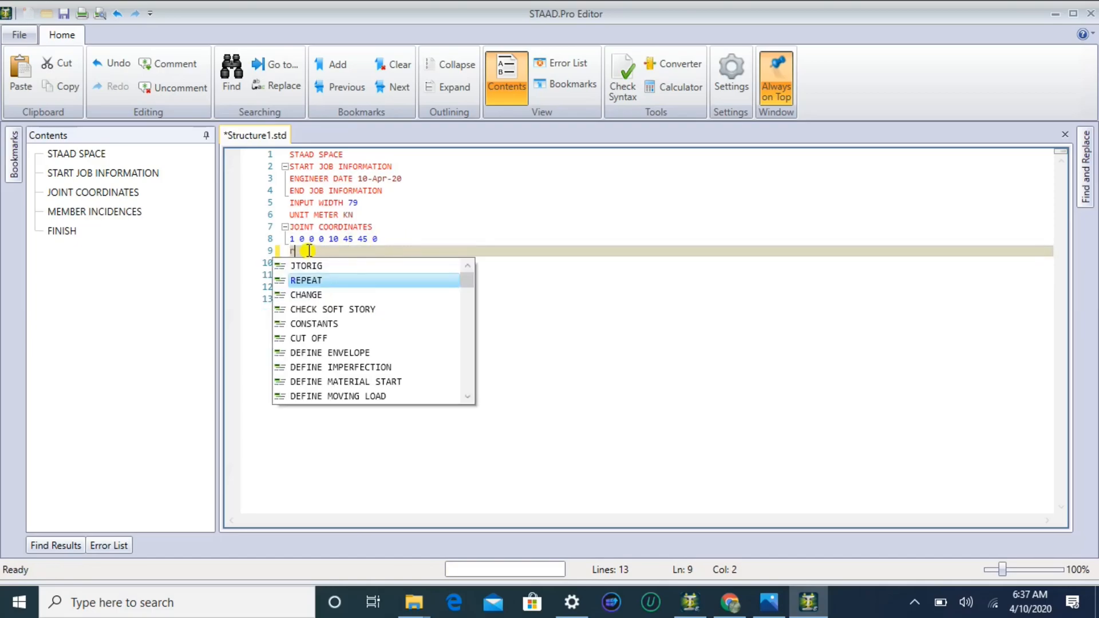
pyautogui.doubleClick(335, 280)
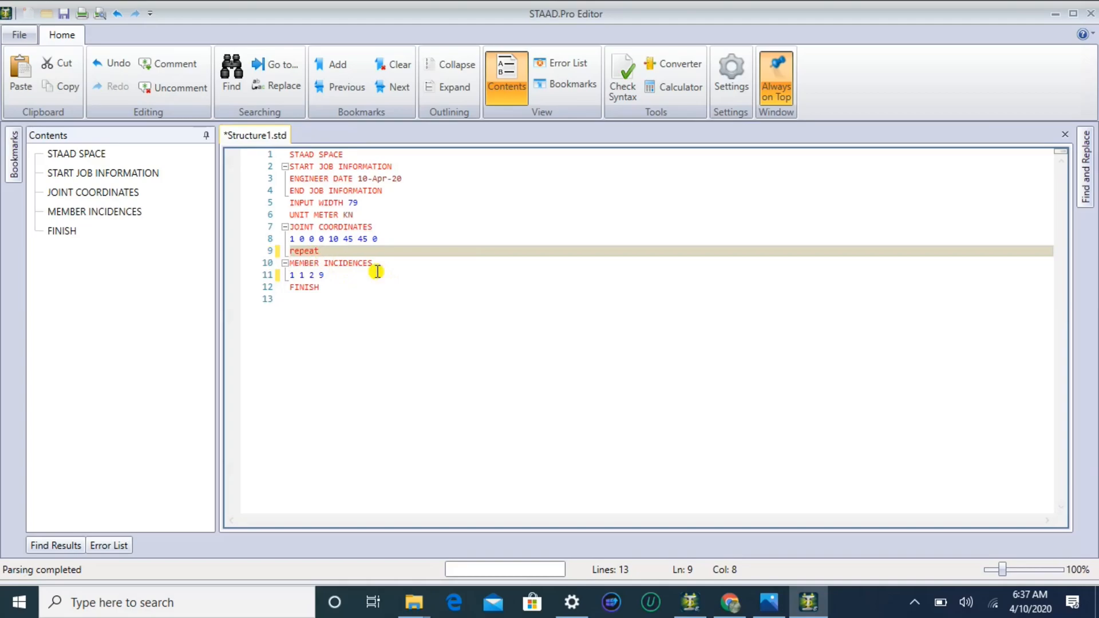
pyautogui.moveTo(324, 251); pyautogui.dragTo(276, 248)
pyautogui.press('BackSpace')
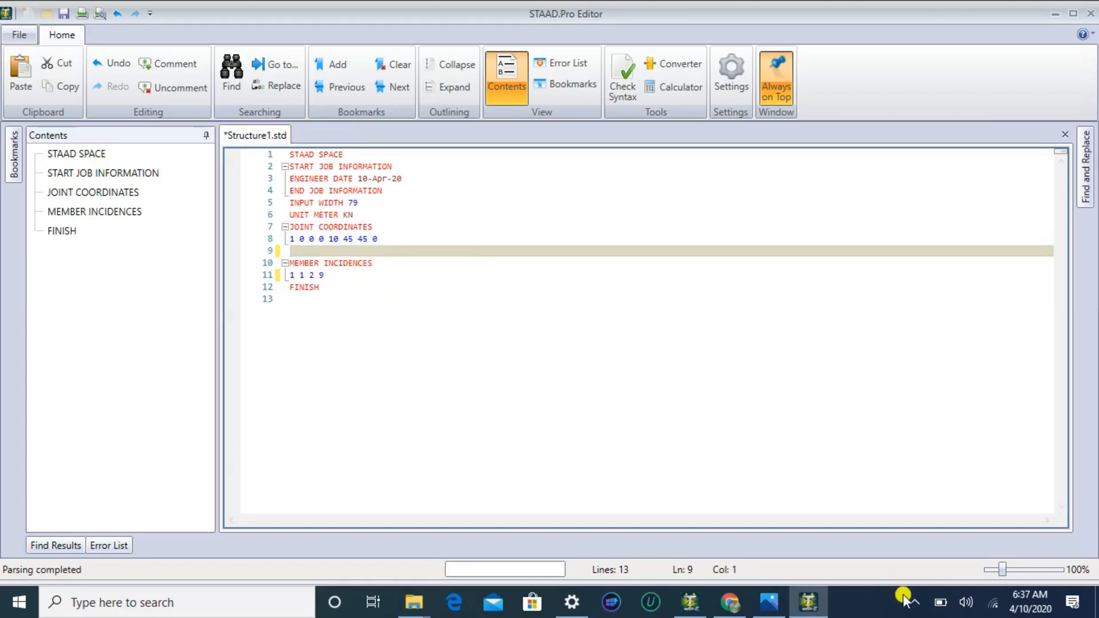
pyautogui.click(914, 603)
pyautogui.rightClick(950, 571)
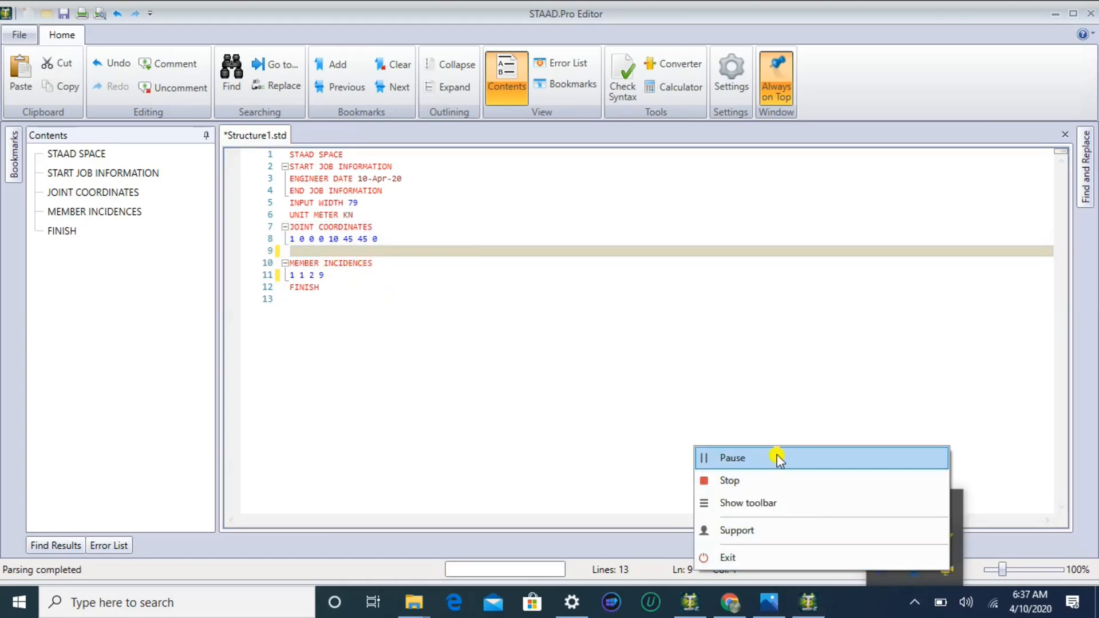
pyautogui.click(748, 503)
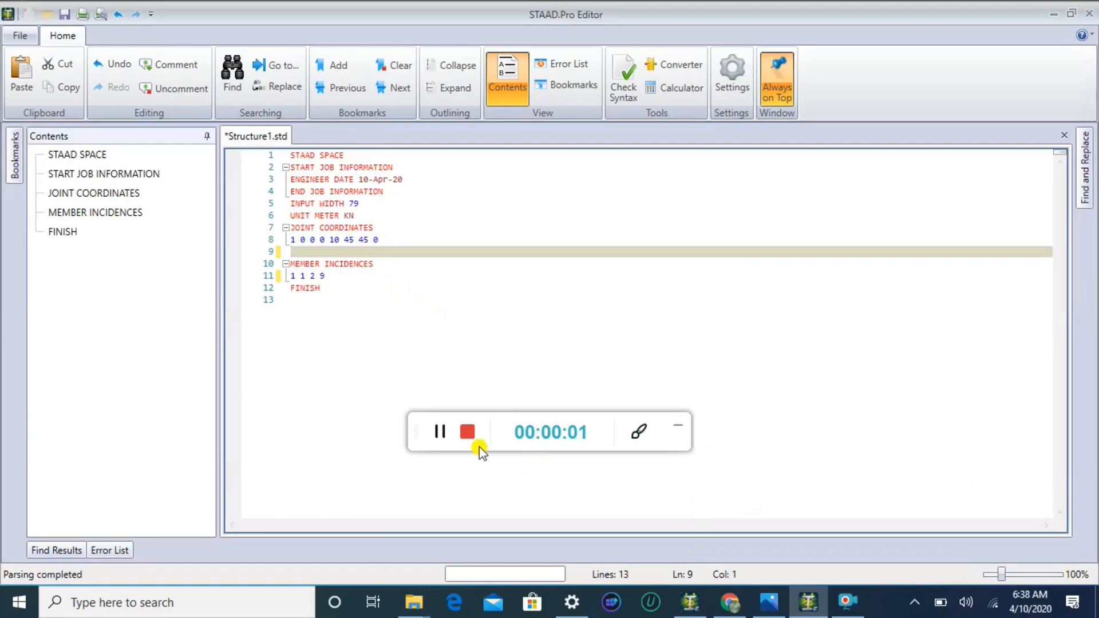
pyautogui.moveTo(490, 446); pyautogui.dragTo(630, 491)
# Step: Add the line "repeat 2 11 11 0" below the joint coordinates entry, save the command file and close the editor
pyautogui.click(307, 254)
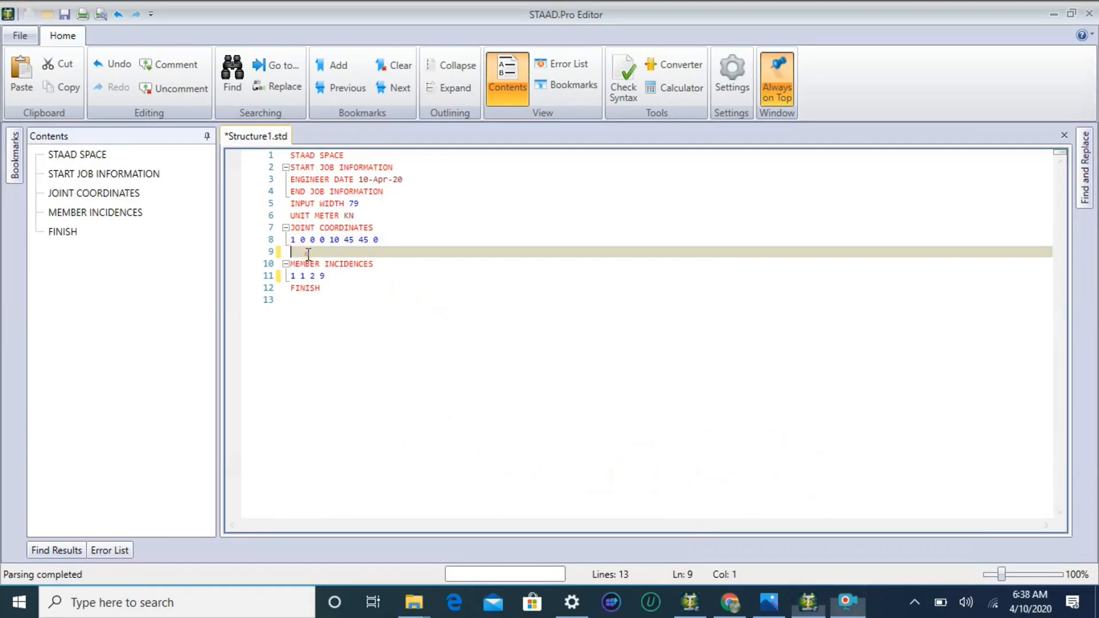
pyautogui.write('rep')
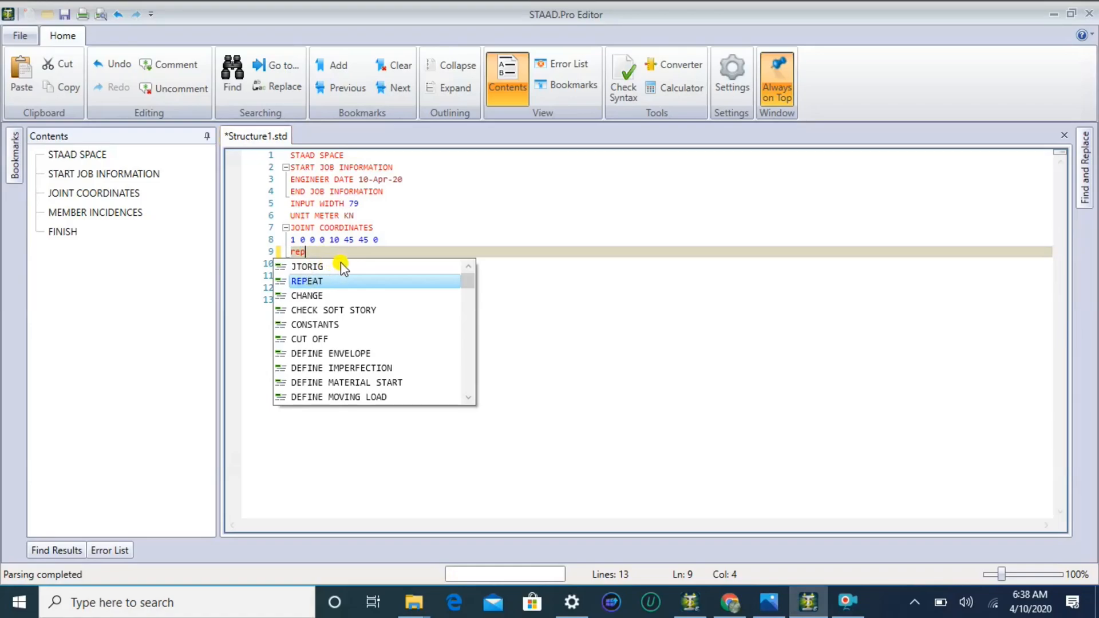
pyautogui.write('eat')
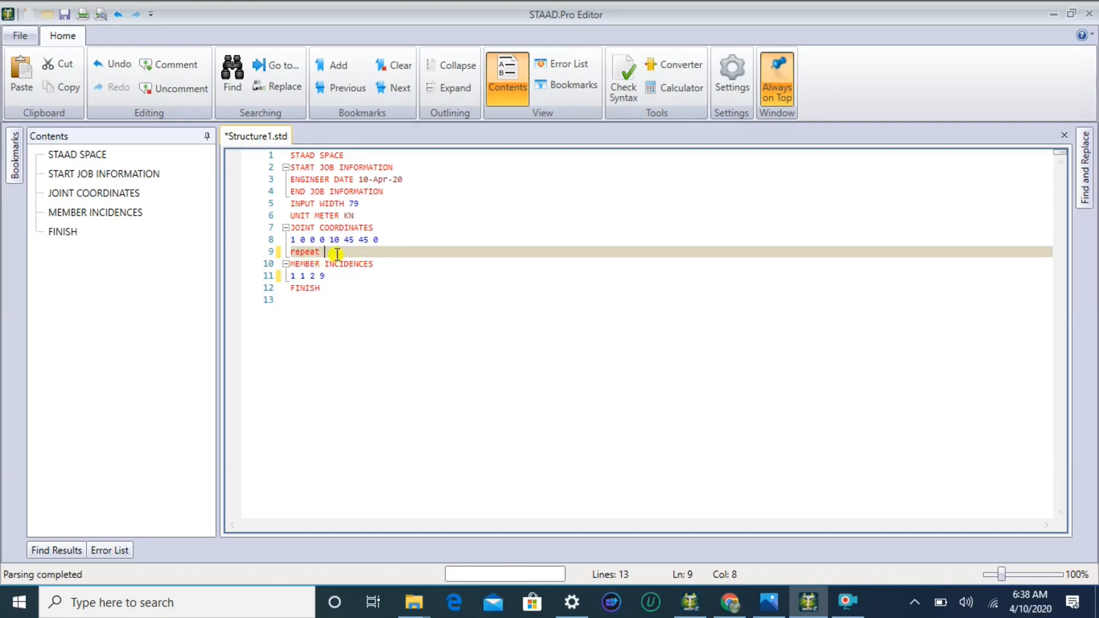
pyautogui.press('BackSpace')
pyautogui.write('2 11 11 0')
pyautogui.click(20, 35)
pyautogui.click(37, 181)
pyautogui.click(1088, 15)
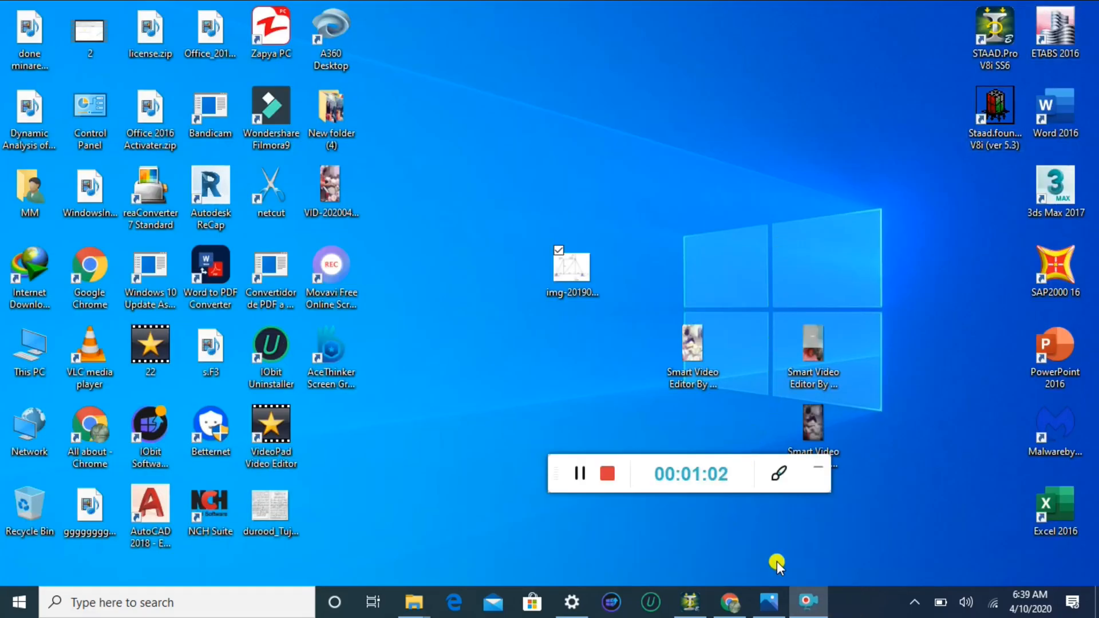
# Step: Examine the repeated nodes in the structure window from the isometric, bottom and top views
pyautogui.click(691, 602)
pyautogui.click(138, 180)
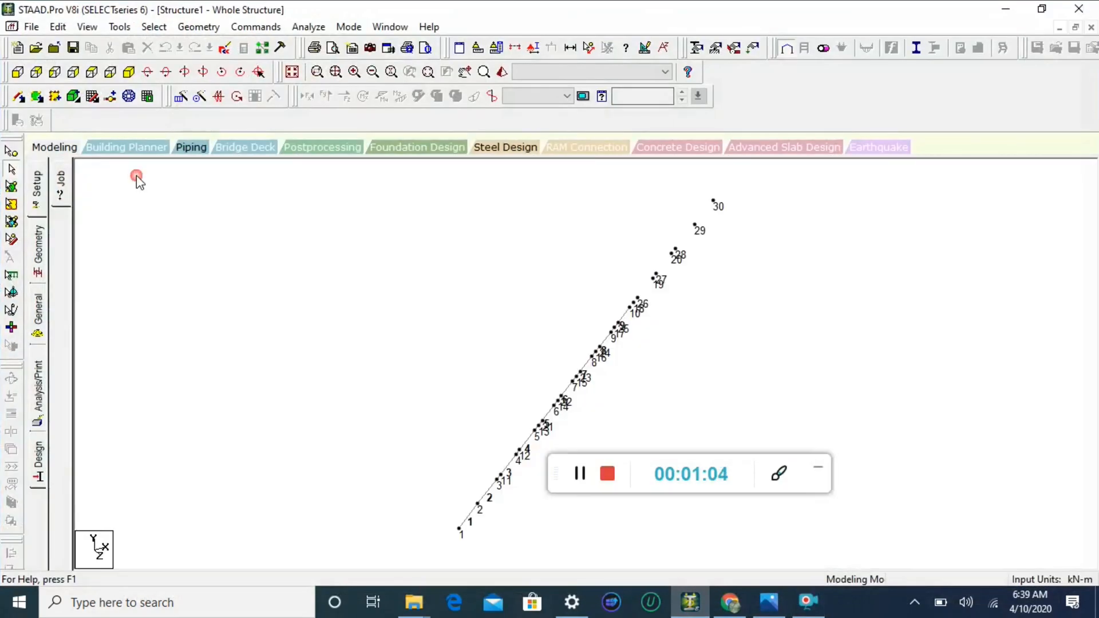
pyautogui.moveTo(624, 489); pyautogui.dragTo(733, 517)
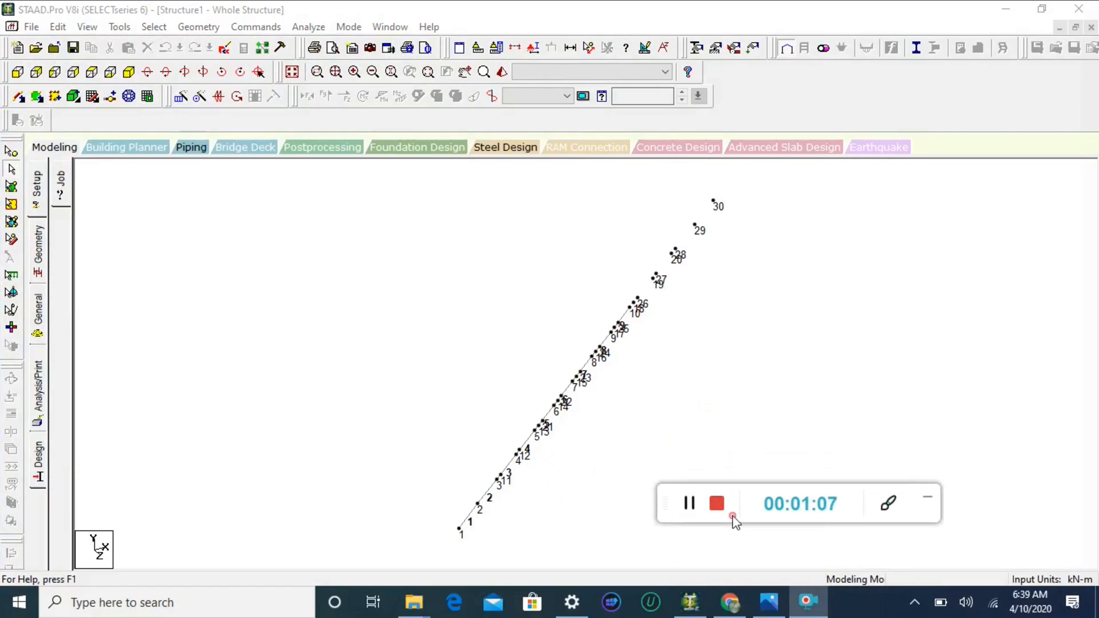
pyautogui.click(135, 75)
pyautogui.click(110, 72)
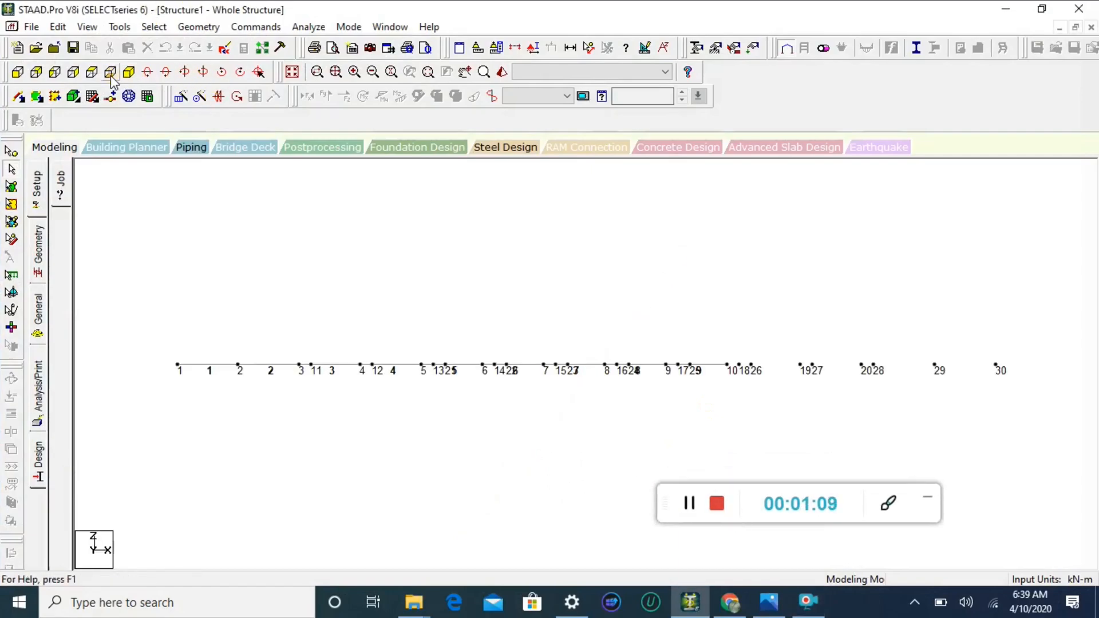
pyautogui.scroll(3, 360, 381)
pyautogui.scroll(-4, 360, 379)
pyautogui.click(96, 73)
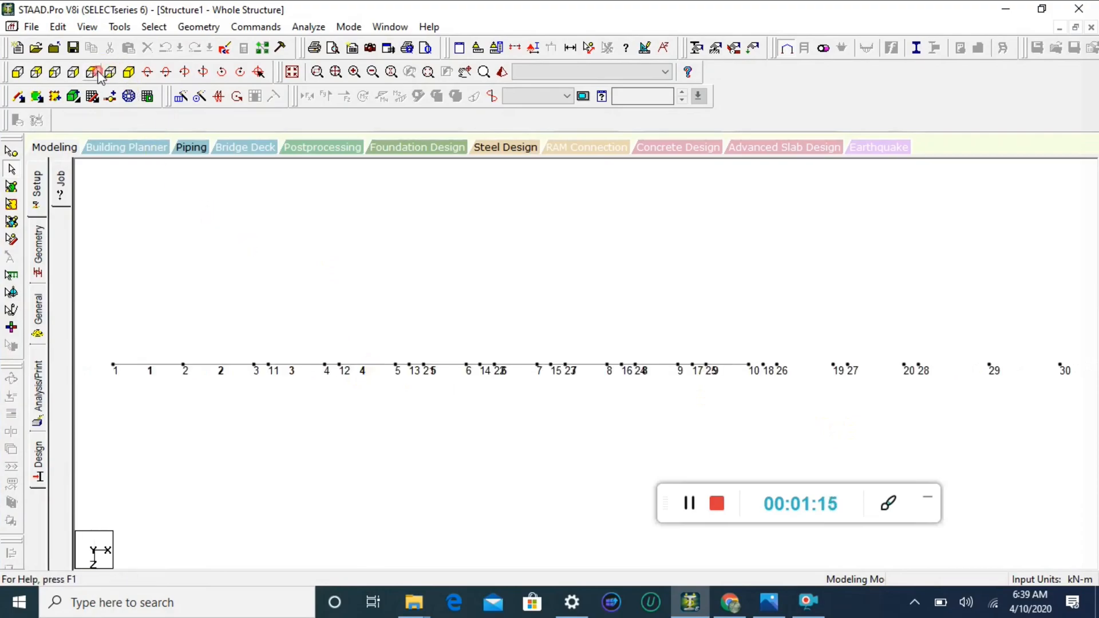
# Step: Change the joint coordinates repeat line to "repeat 2 0 11 0" in the command file, save it and close the editor
pyautogui.click(223, 48)
pyautogui.click(371, 251)
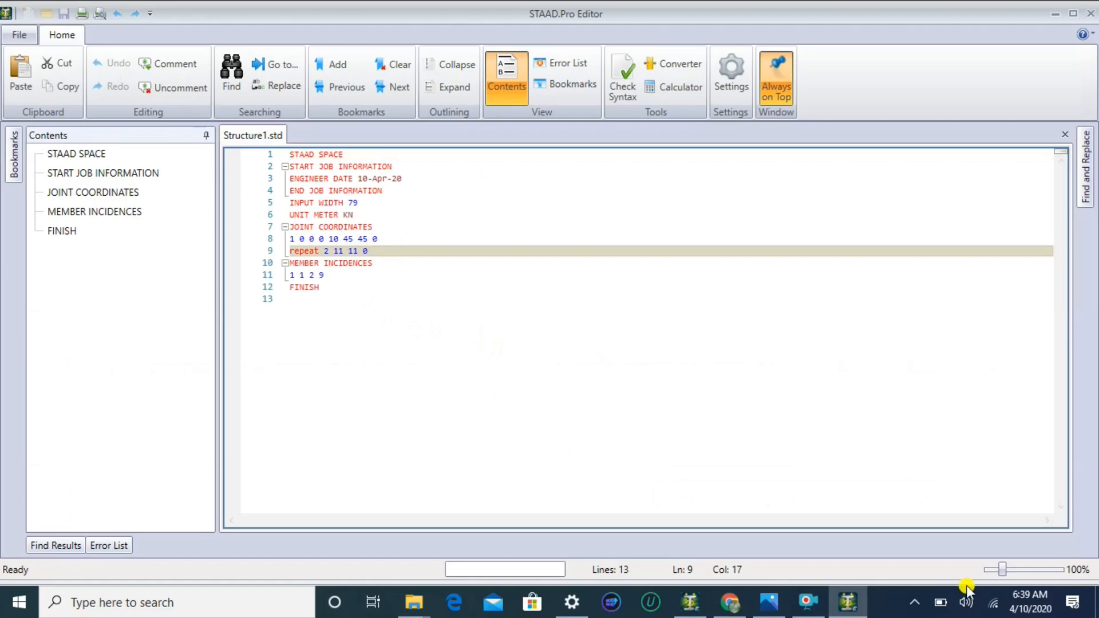
pyautogui.click(807, 601)
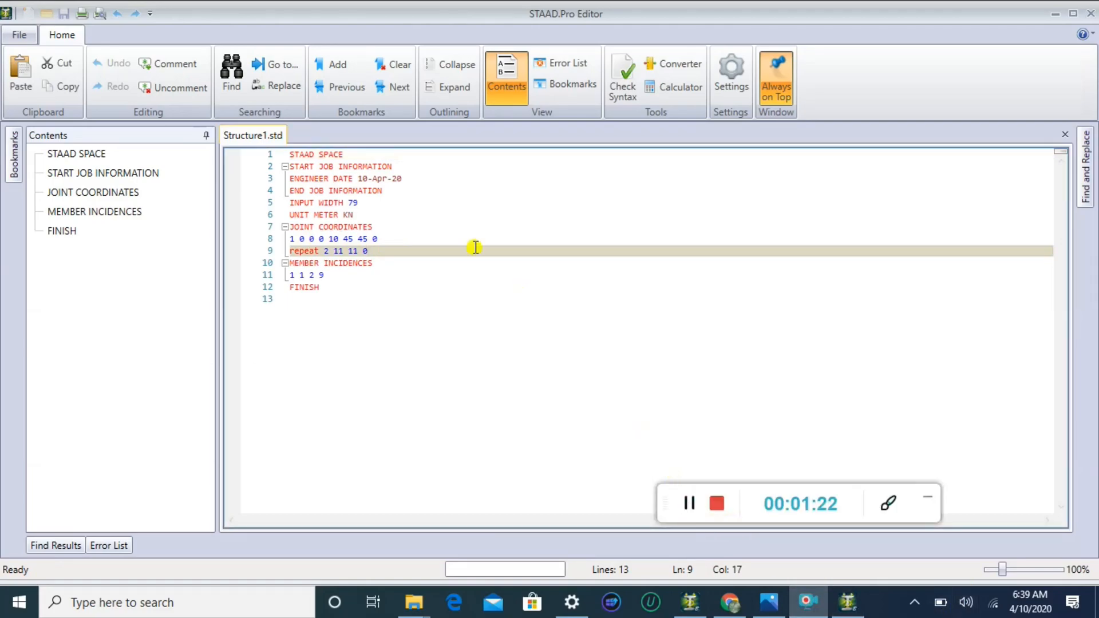
pyautogui.click(359, 253)
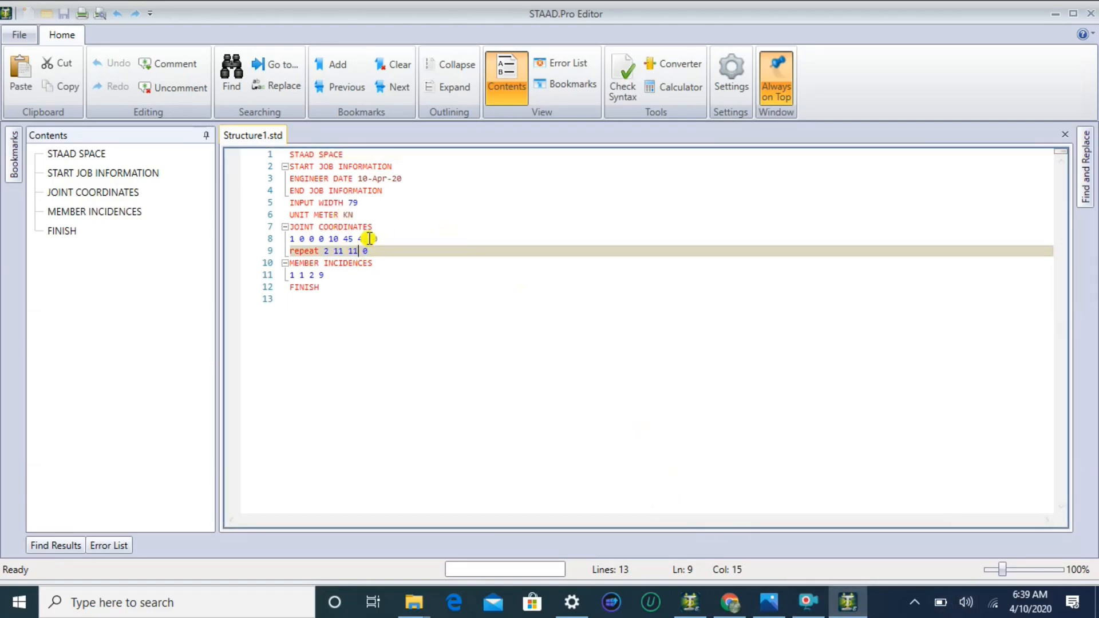
pyautogui.press('BackSpace')
pyautogui.press('BackSpace')
pyautogui.write('0')
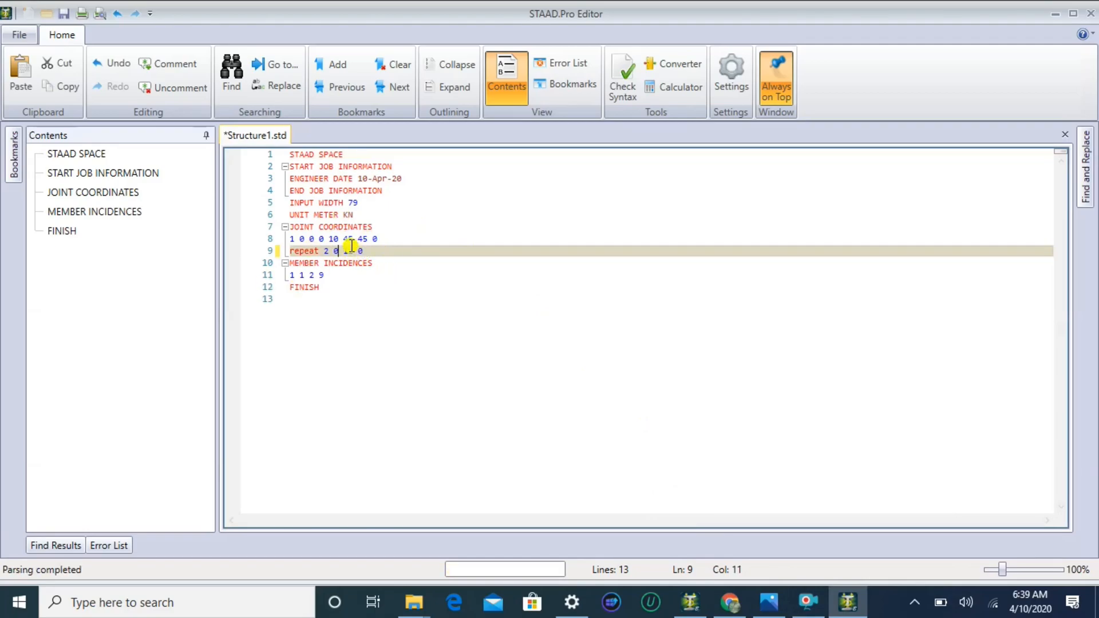
pyautogui.click(17, 35)
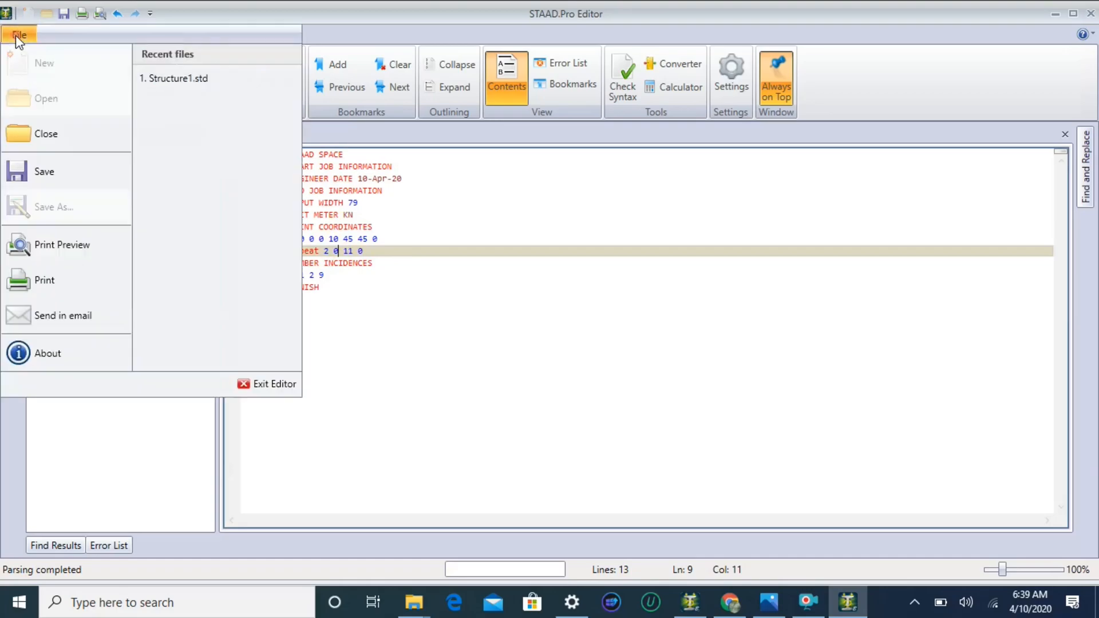
pyautogui.click(52, 174)
pyautogui.click(1091, 13)
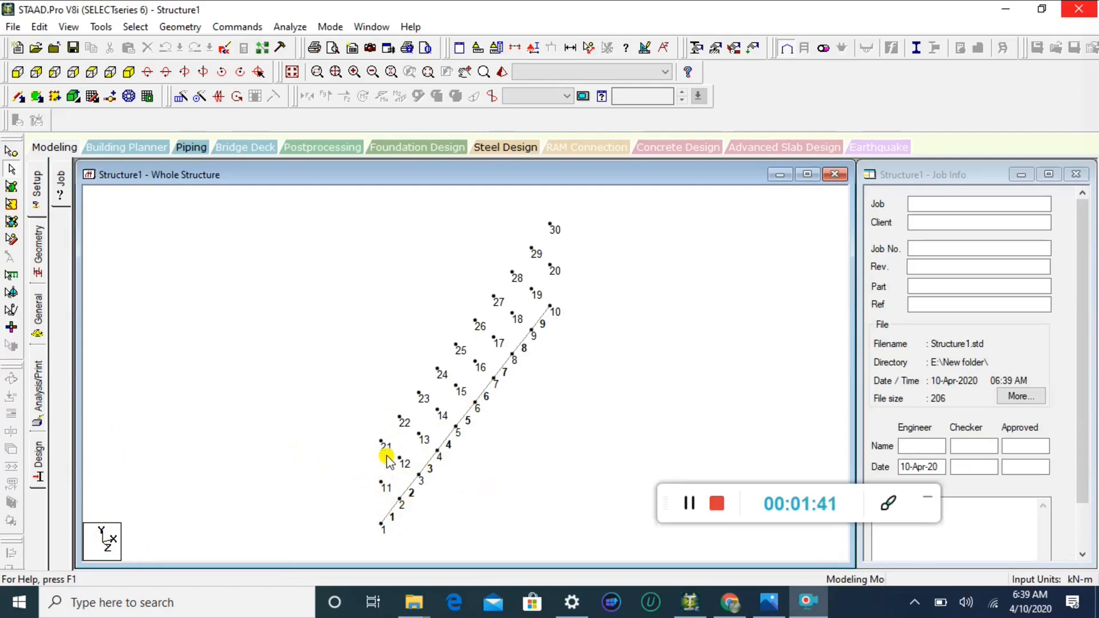
# Step: Measure the distances from node 1 to 11 and from node 11 to 21, and review the repeat line in the command file
pyautogui.click(589, 49)
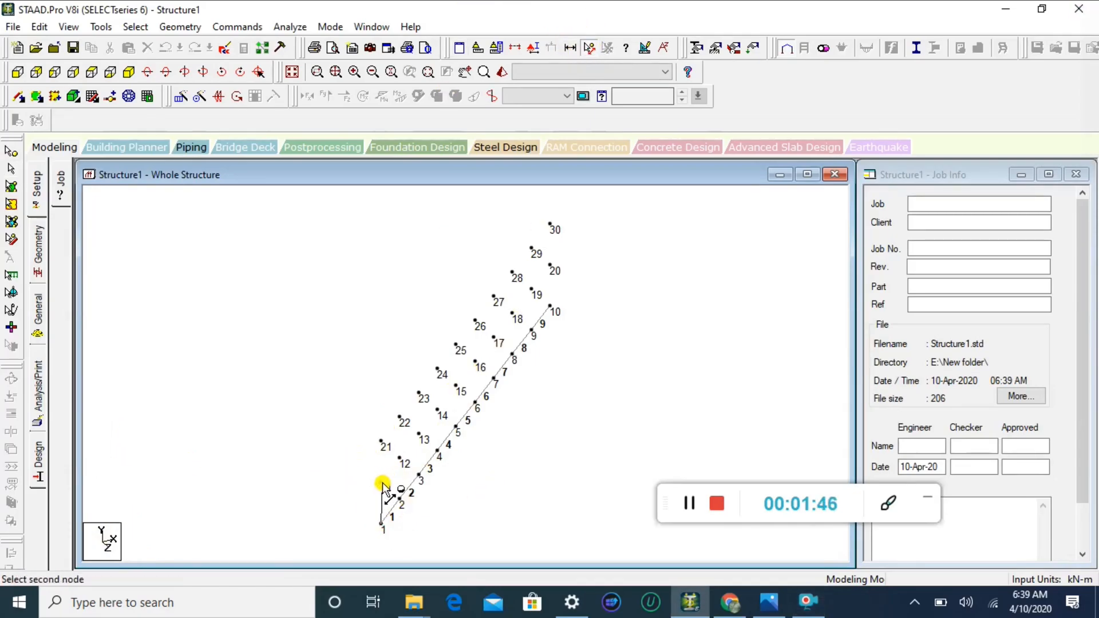
pyautogui.click(400, 498)
pyautogui.click(383, 488)
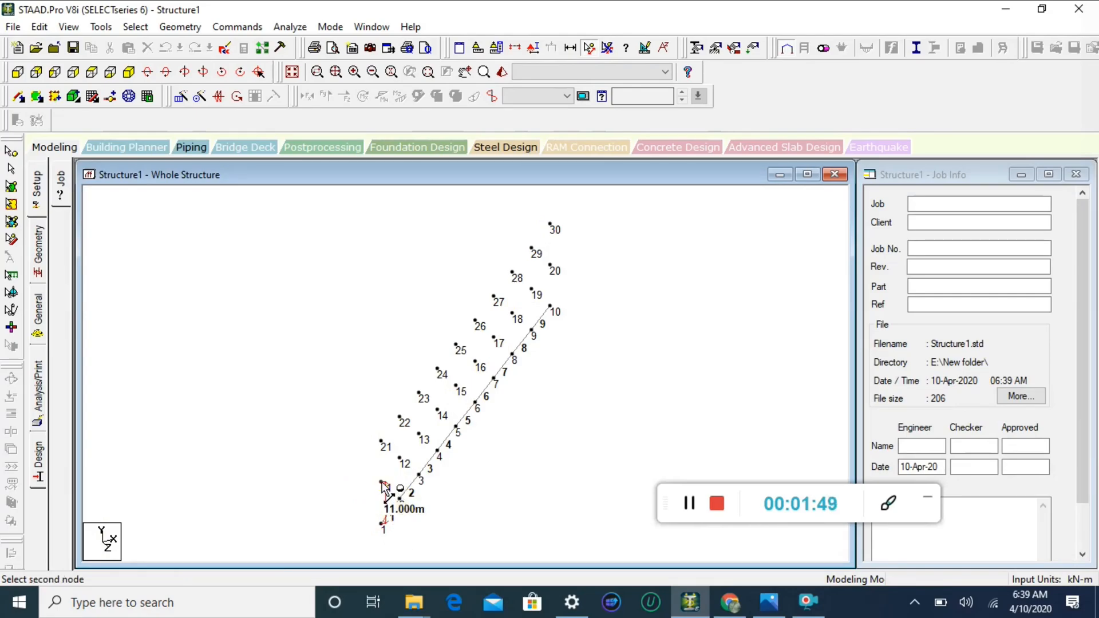
pyautogui.click(381, 443)
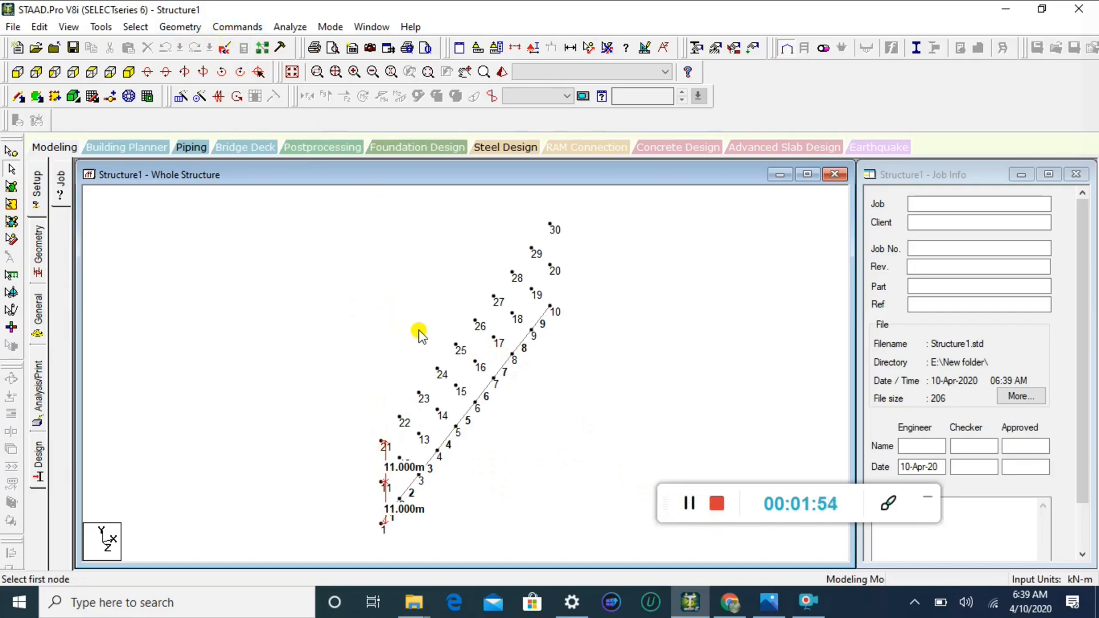
pyautogui.click(227, 49)
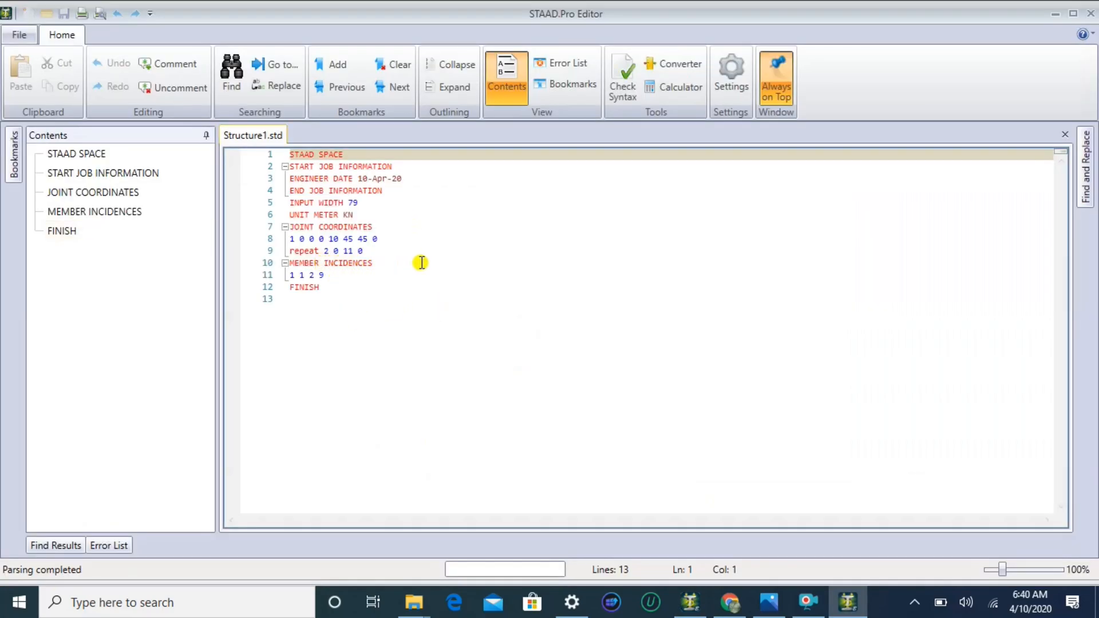
pyautogui.click(1090, 13)
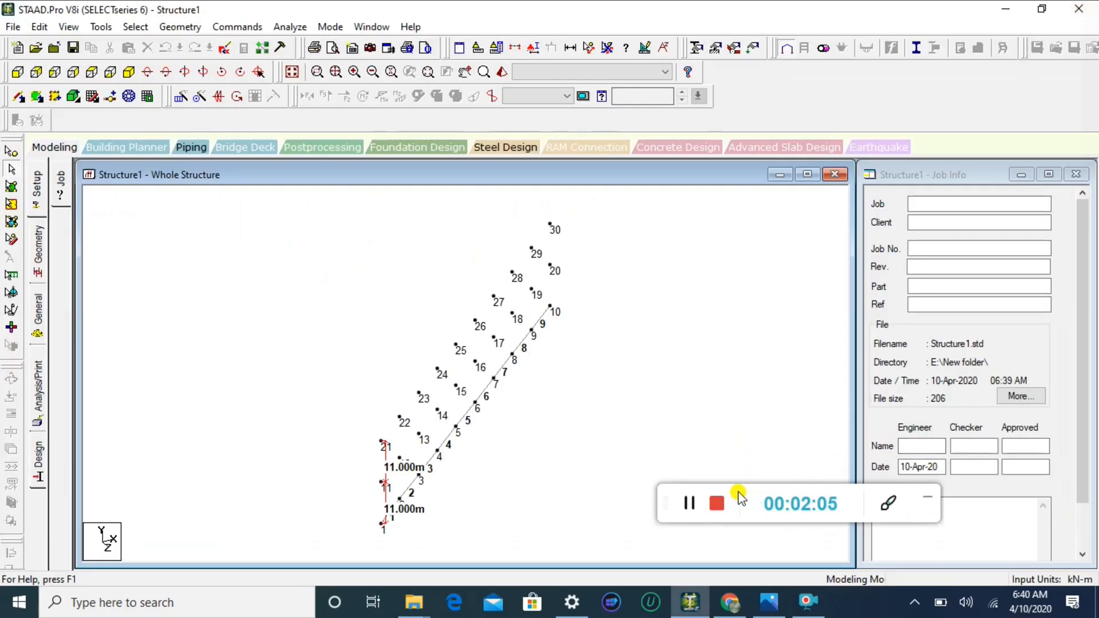
pyautogui.moveTo(730, 534); pyautogui.dragTo(628, 528)
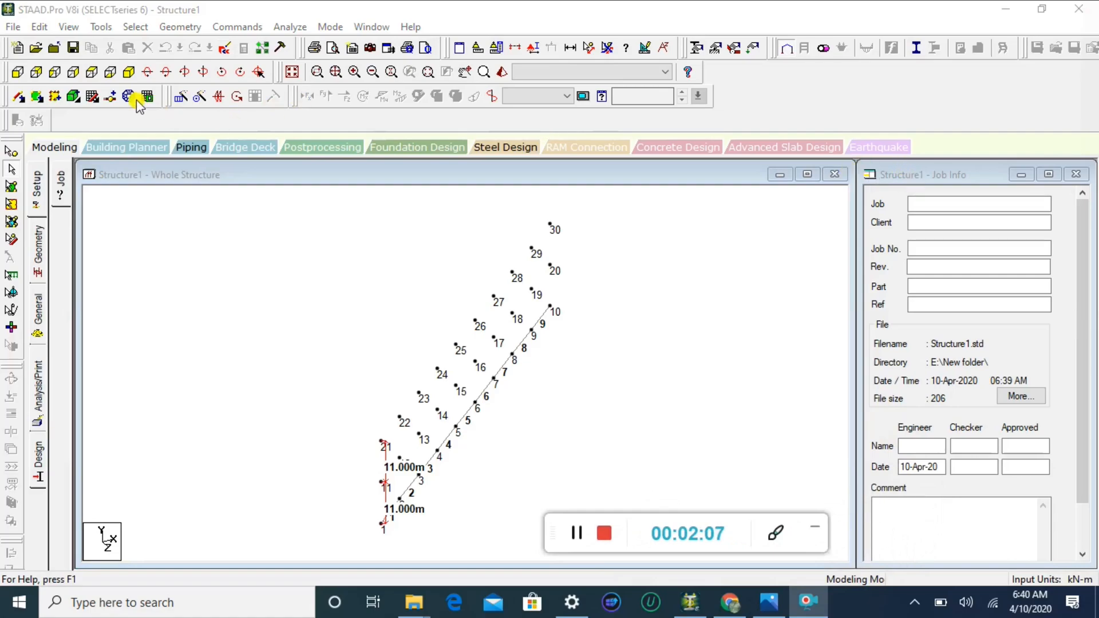
# Step: Display the 3*5 snap node/beam grid and look at the truss reference drawing in Photos
pyautogui.click(92, 96)
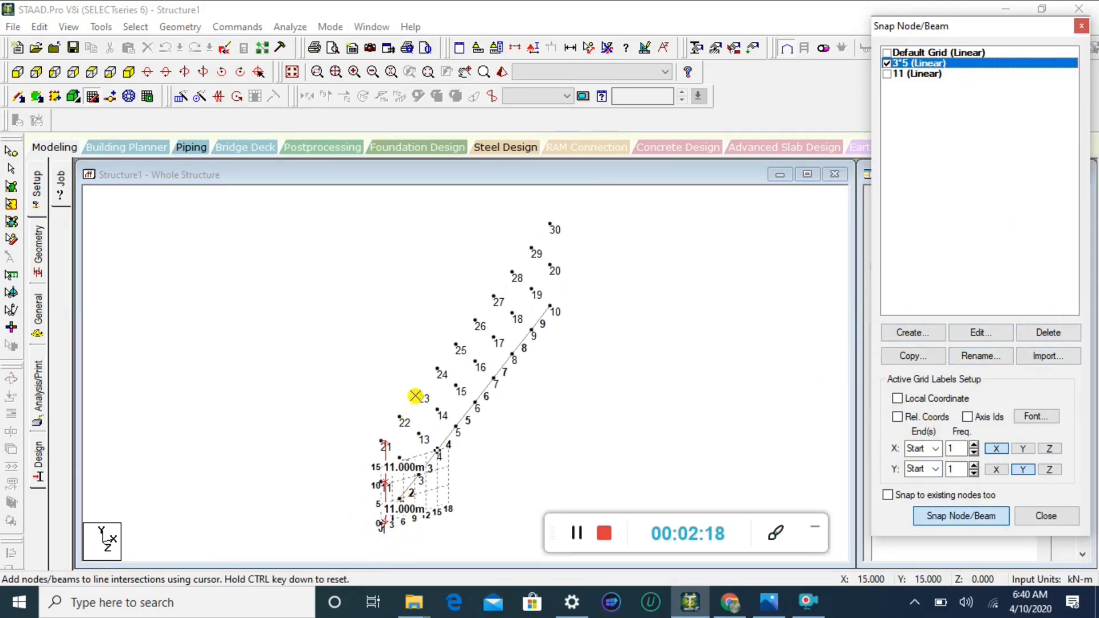
pyautogui.click(764, 596)
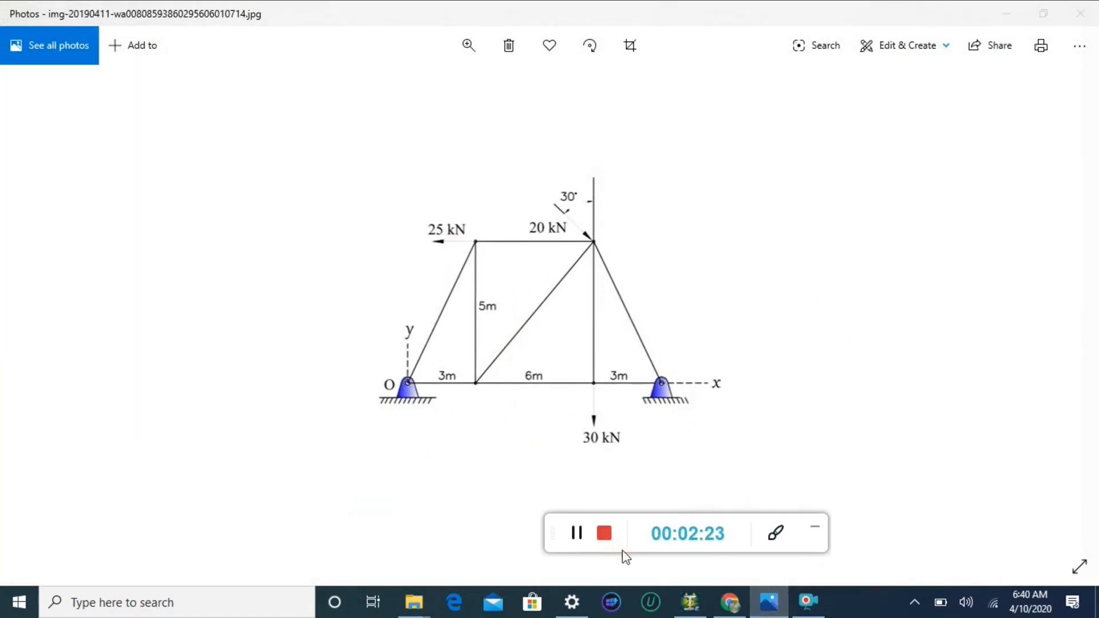
pyautogui.click(691, 601)
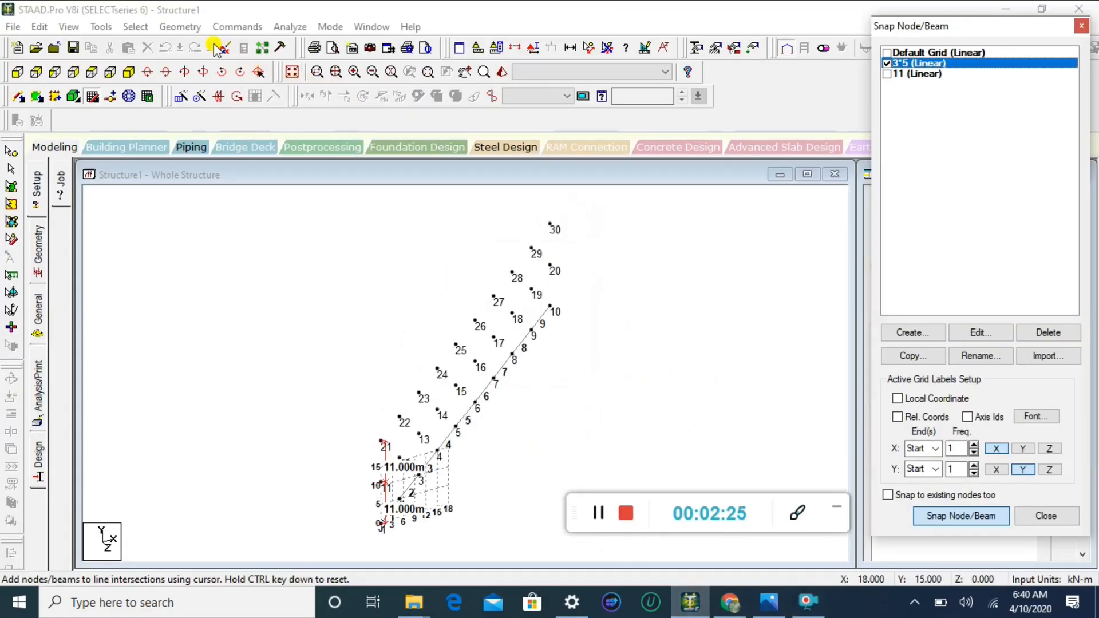
# Step: Open the structure wizard, look through the model types and show the Frame Models prototypes
pyautogui.click(179, 26)
pyautogui.click(277, 513)
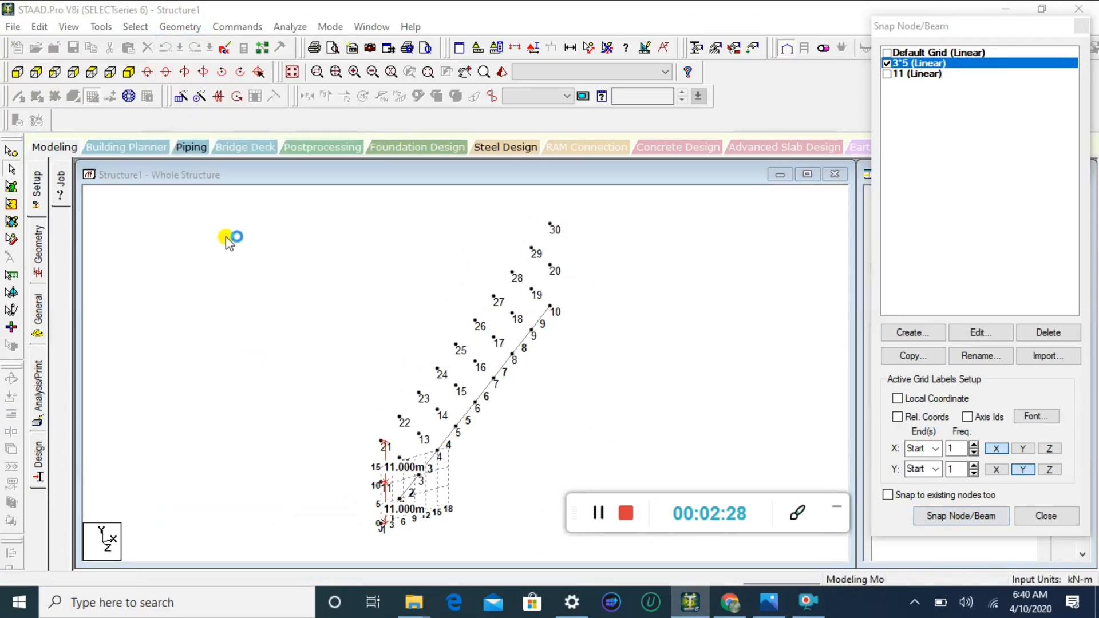
pyautogui.click(233, 307)
pyautogui.click(212, 369)
pyautogui.click(281, 246)
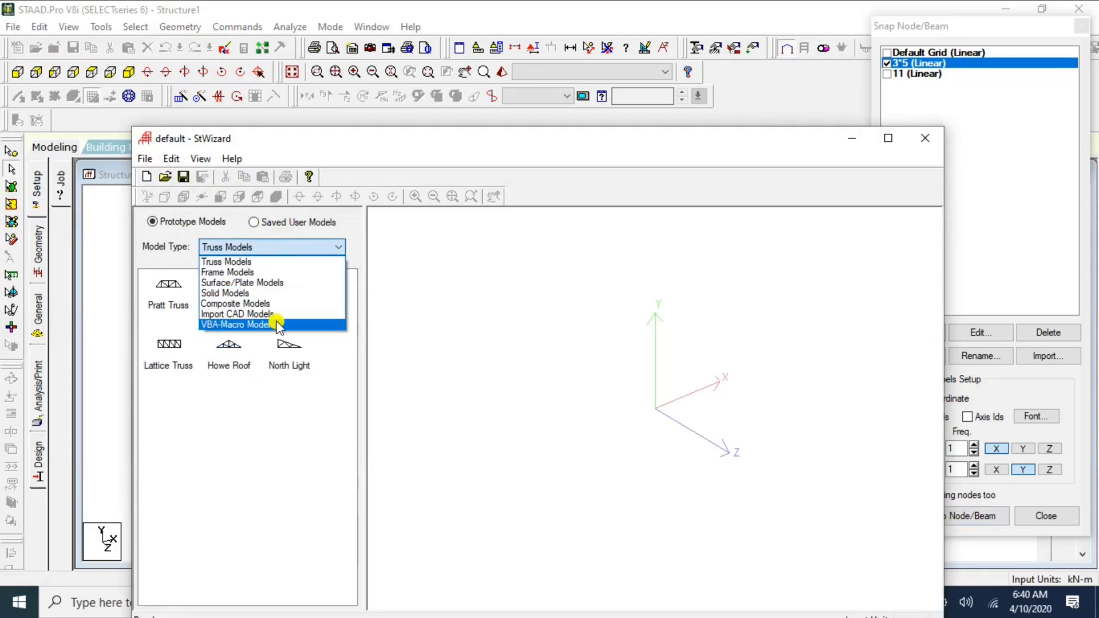
pyautogui.click(275, 315)
pyautogui.click(273, 247)
pyautogui.click(265, 269)
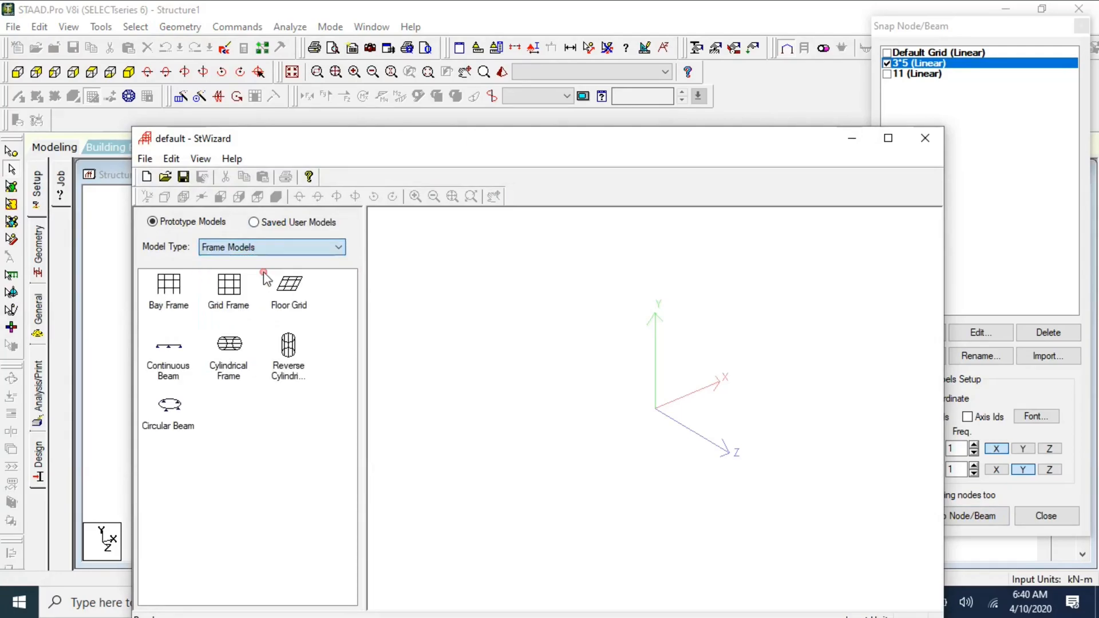
# Step: Generate a Floor Grid prototype 12 m long and 12 m wide with 4 bays along both length and width
pyautogui.doubleClick(290, 295)
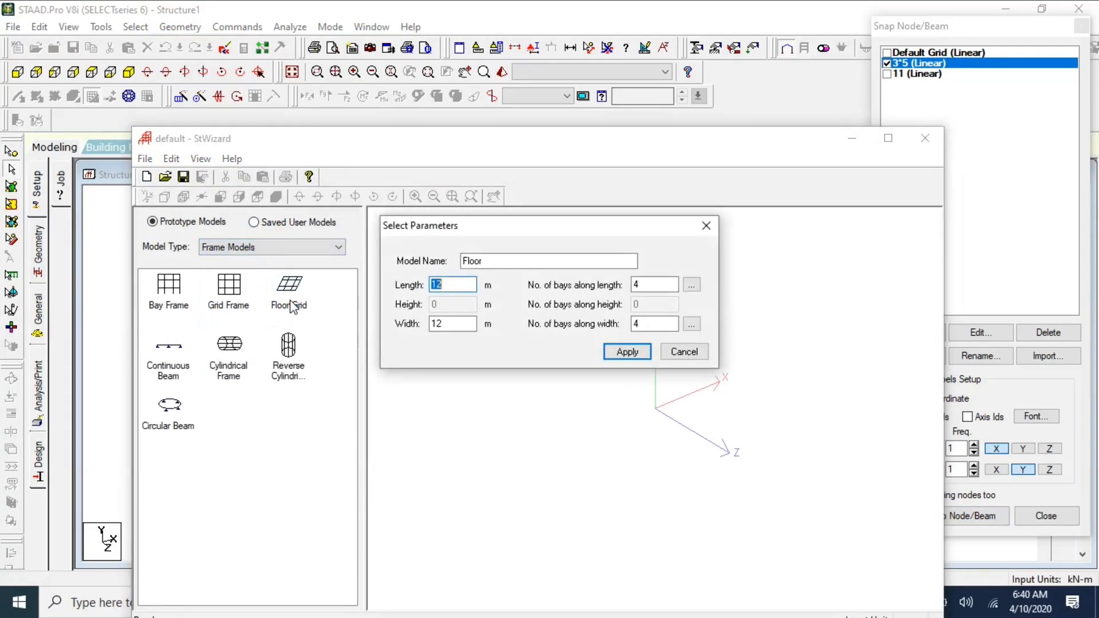
pyautogui.click(615, 354)
pyautogui.click(146, 177)
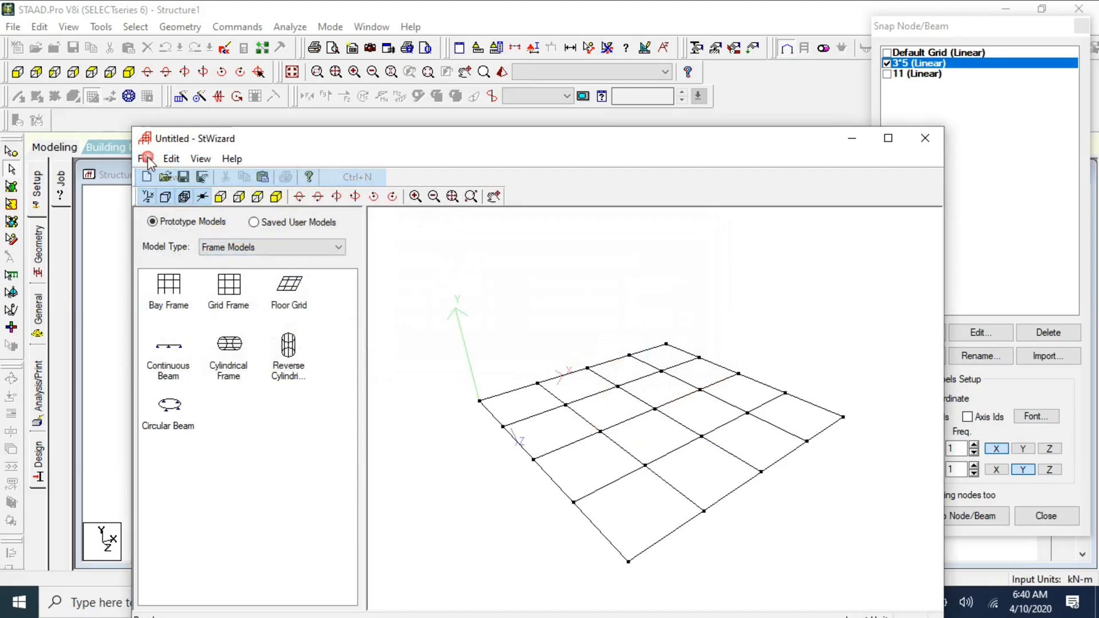
# Step: Merge the floor grid into the structure at X, Y and Z values of 0, and close the snap node/beam grid settings
pyautogui.click(145, 158)
pyautogui.click(197, 275)
pyautogui.click(589, 334)
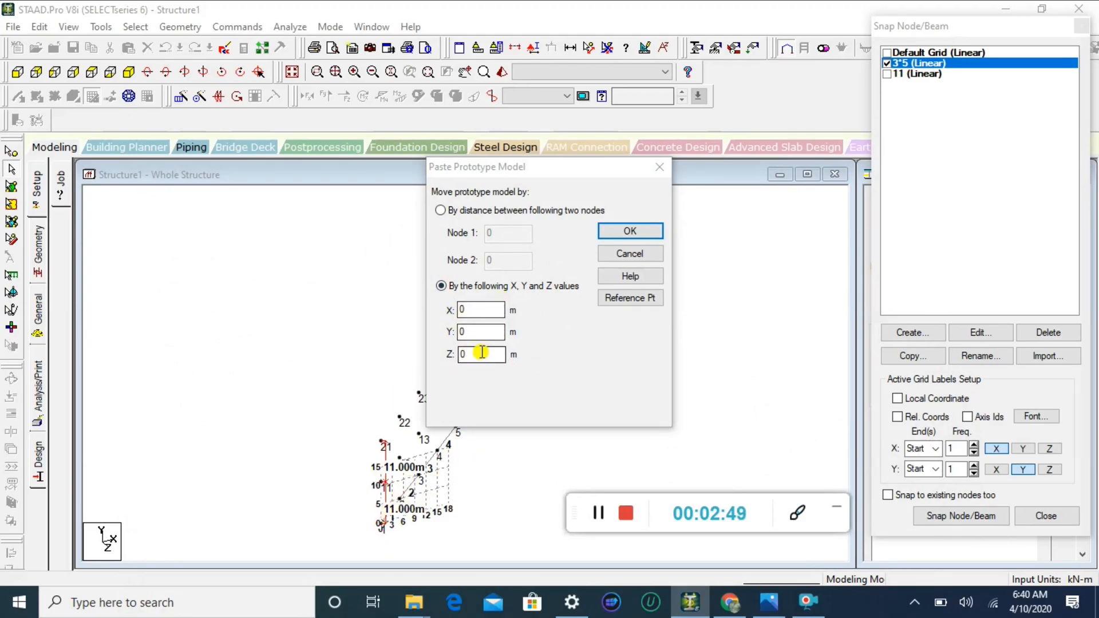
pyautogui.click(625, 228)
pyautogui.click(629, 230)
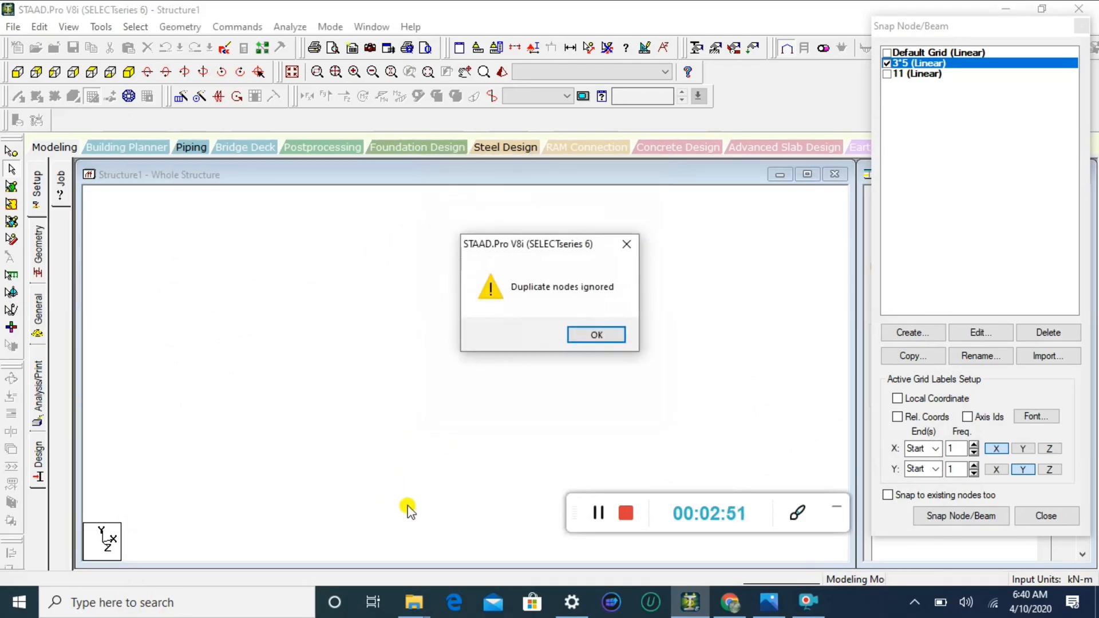
pyautogui.click(593, 333)
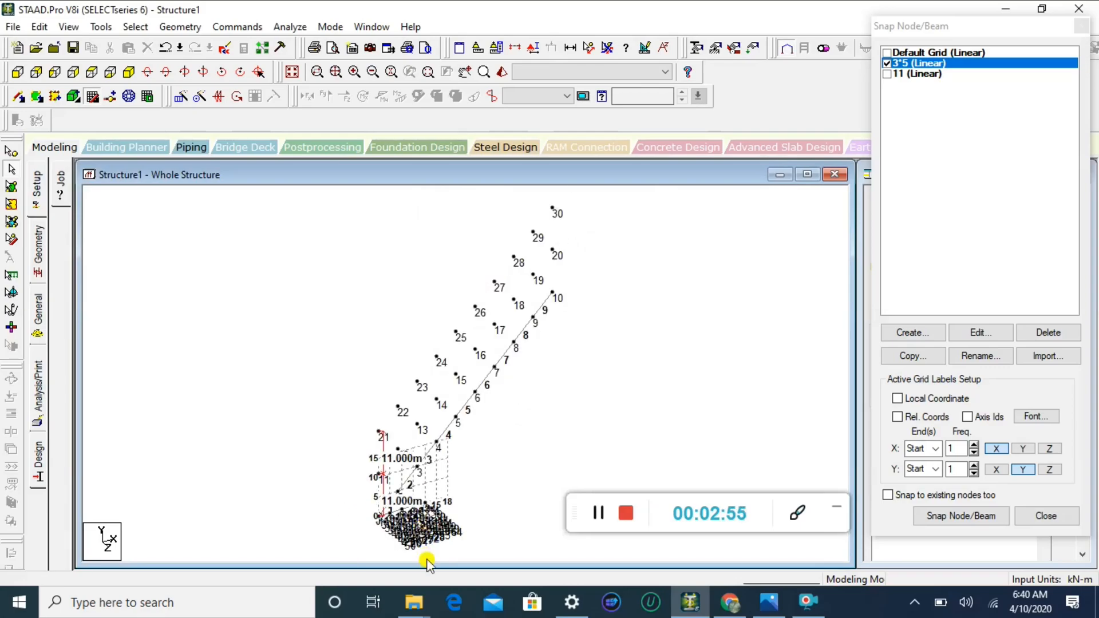
pyautogui.scroll(1, 427, 560)
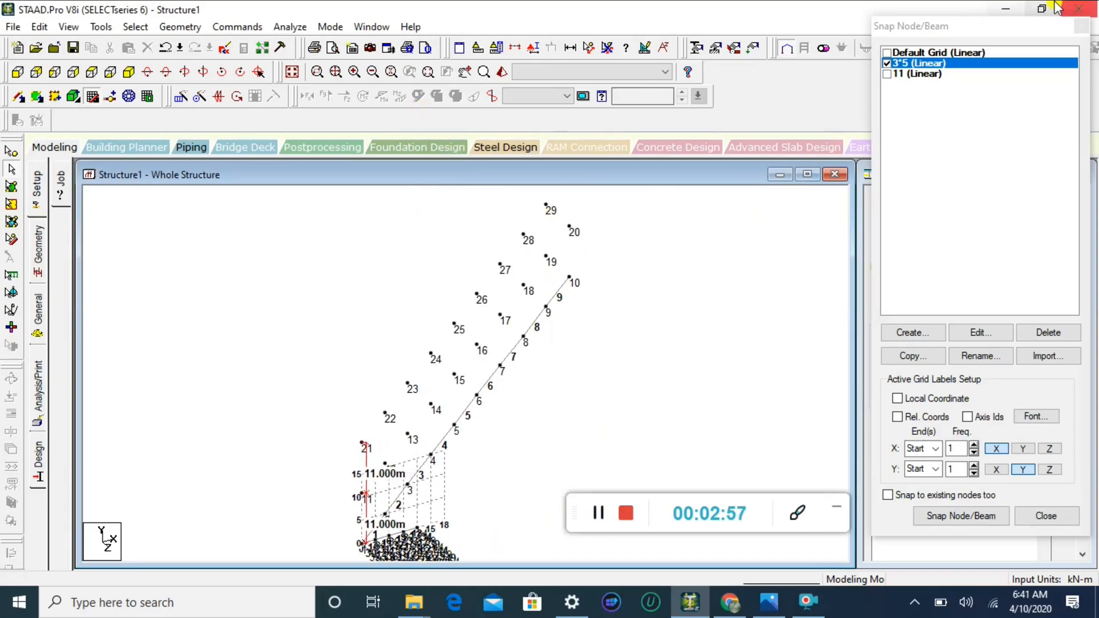
pyautogui.click(1079, 26)
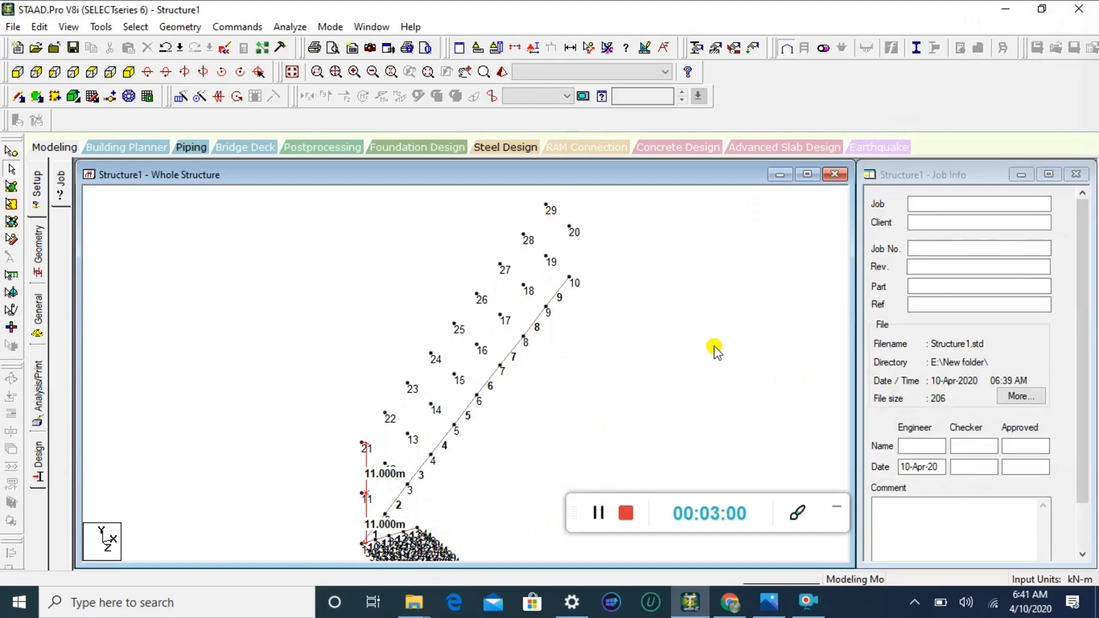